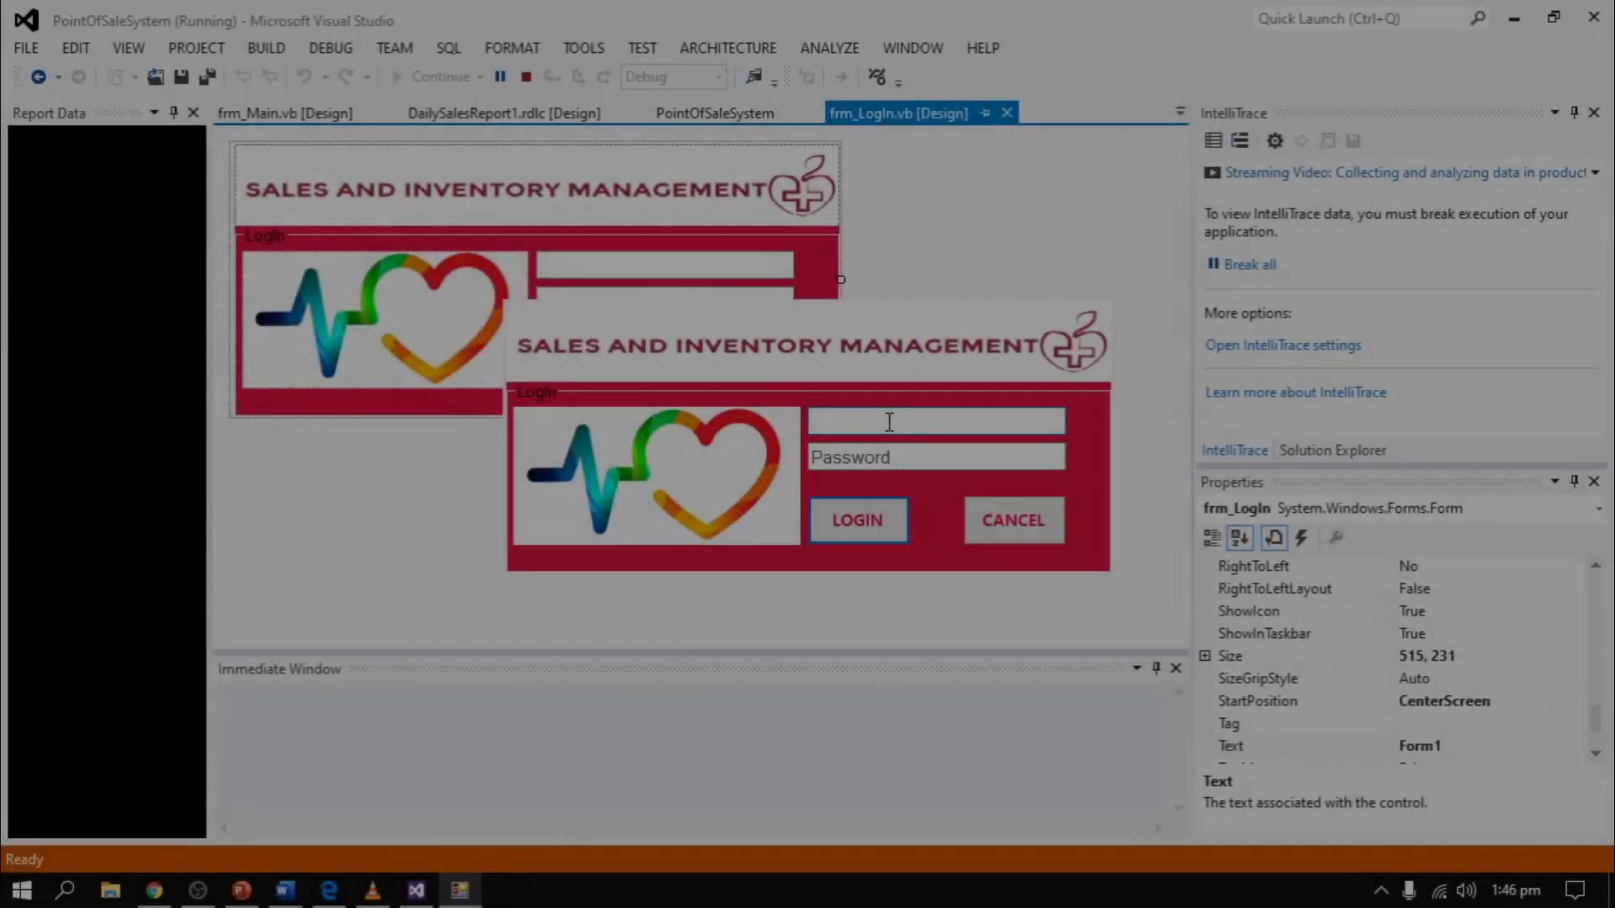
- Log in as ADMIN with the administrator password and open the six-product inventory view
{"action": "type", "text": "ADMIN"}
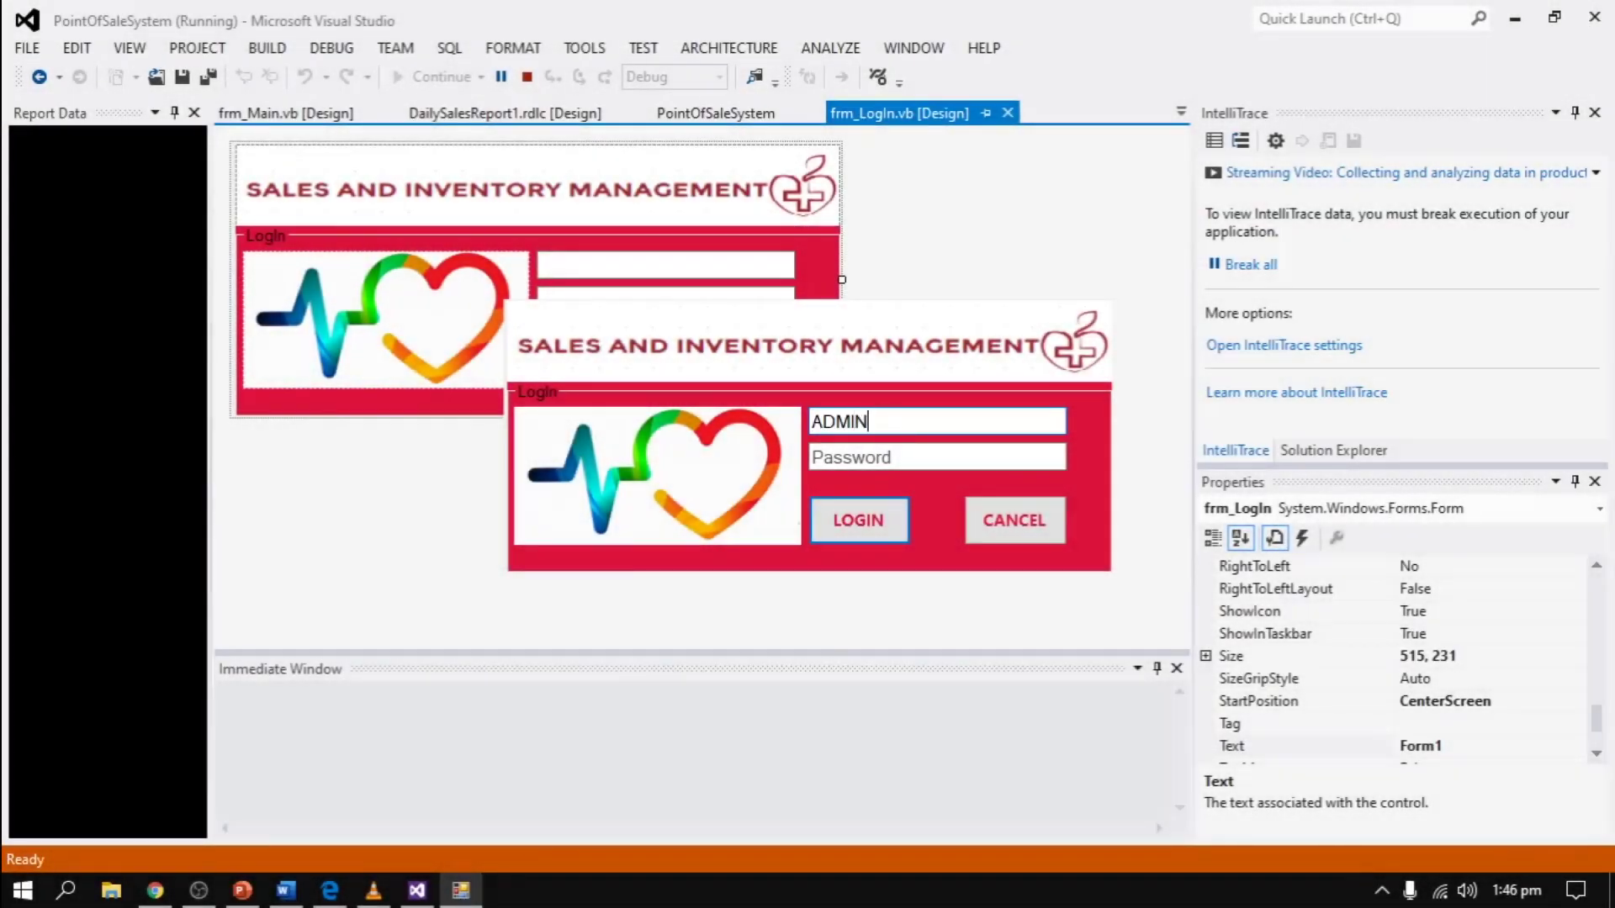
{"action": "key", "text": "Tab"}
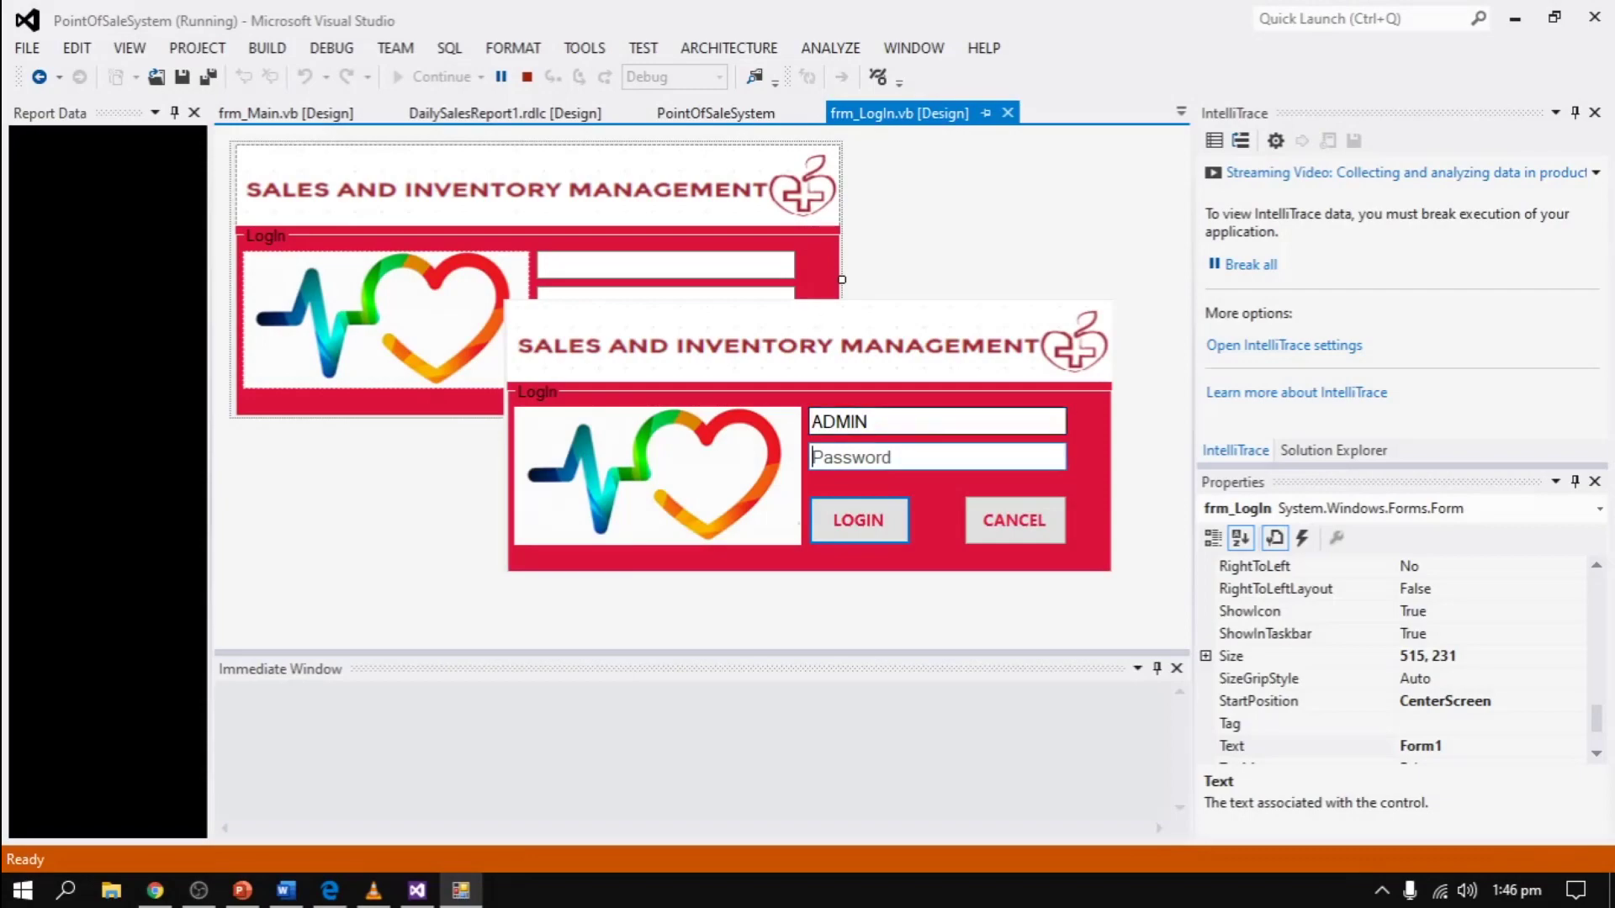
{"action": "type", "text": "admin"}
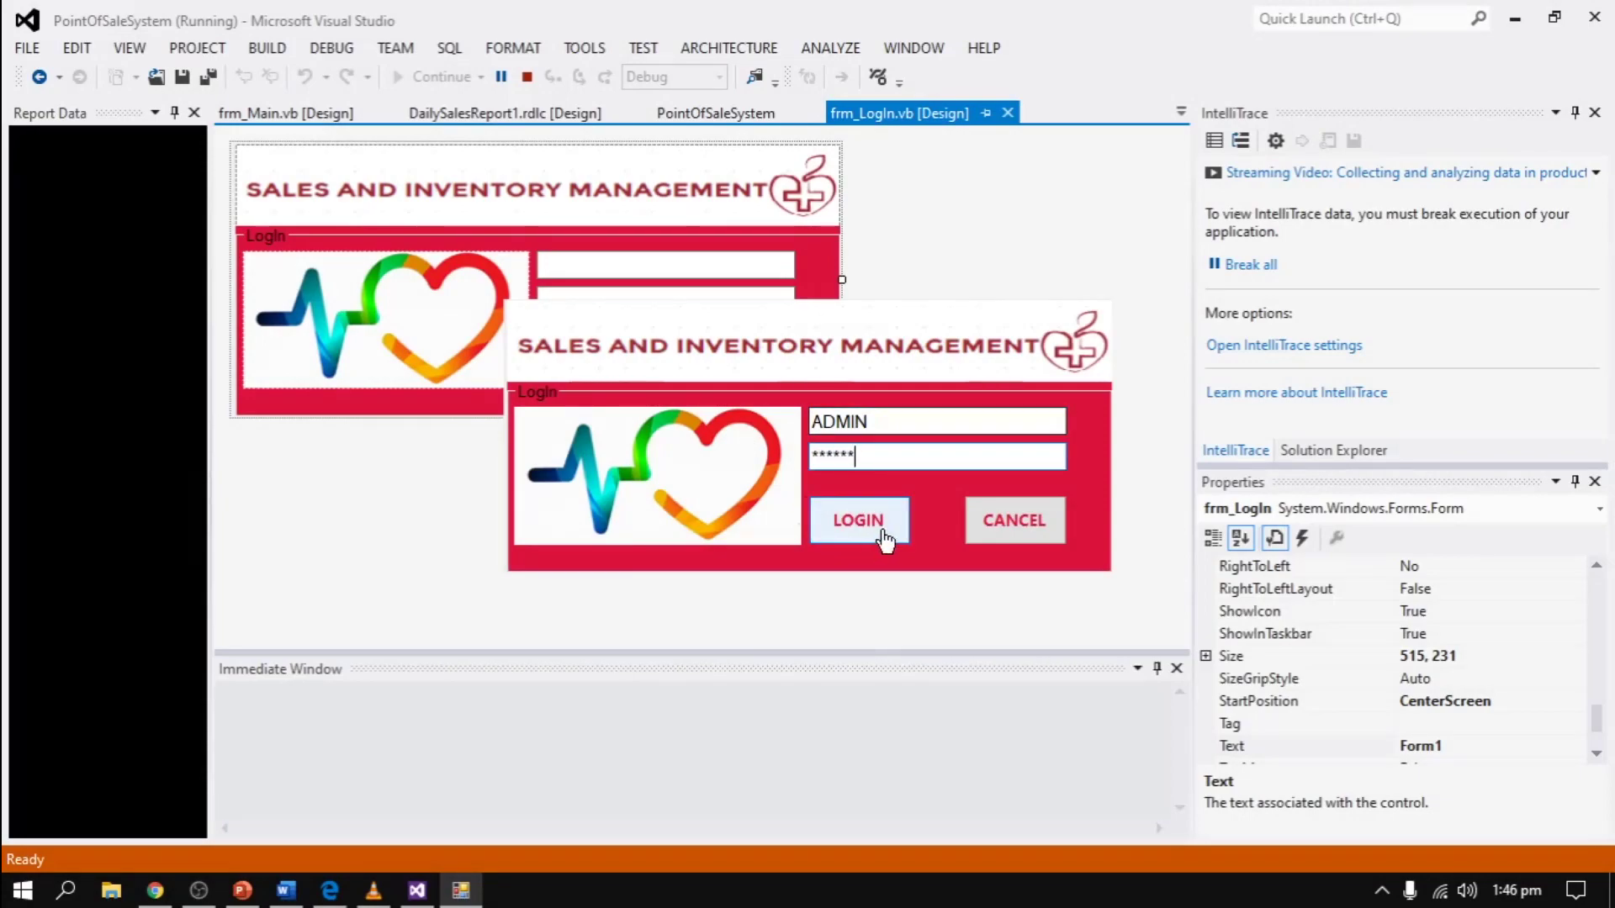
{"action": "left_click", "coordinate": [878, 523]}
{"action": "left_click", "coordinate": [878, 530]}
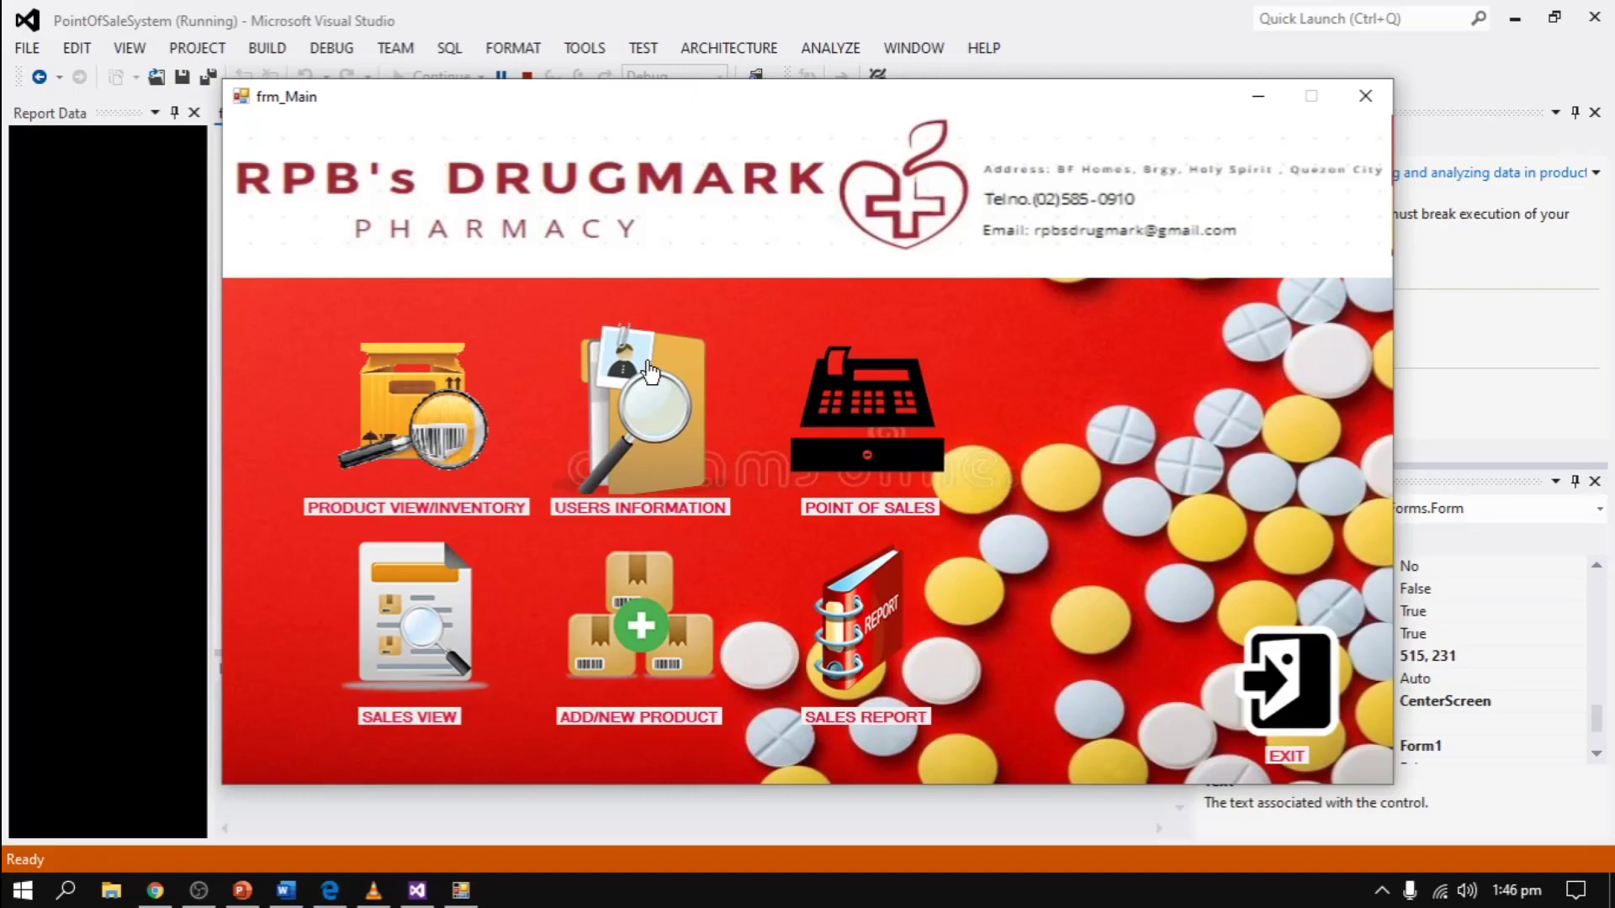
{"action": "left_click", "coordinate": [437, 425]}
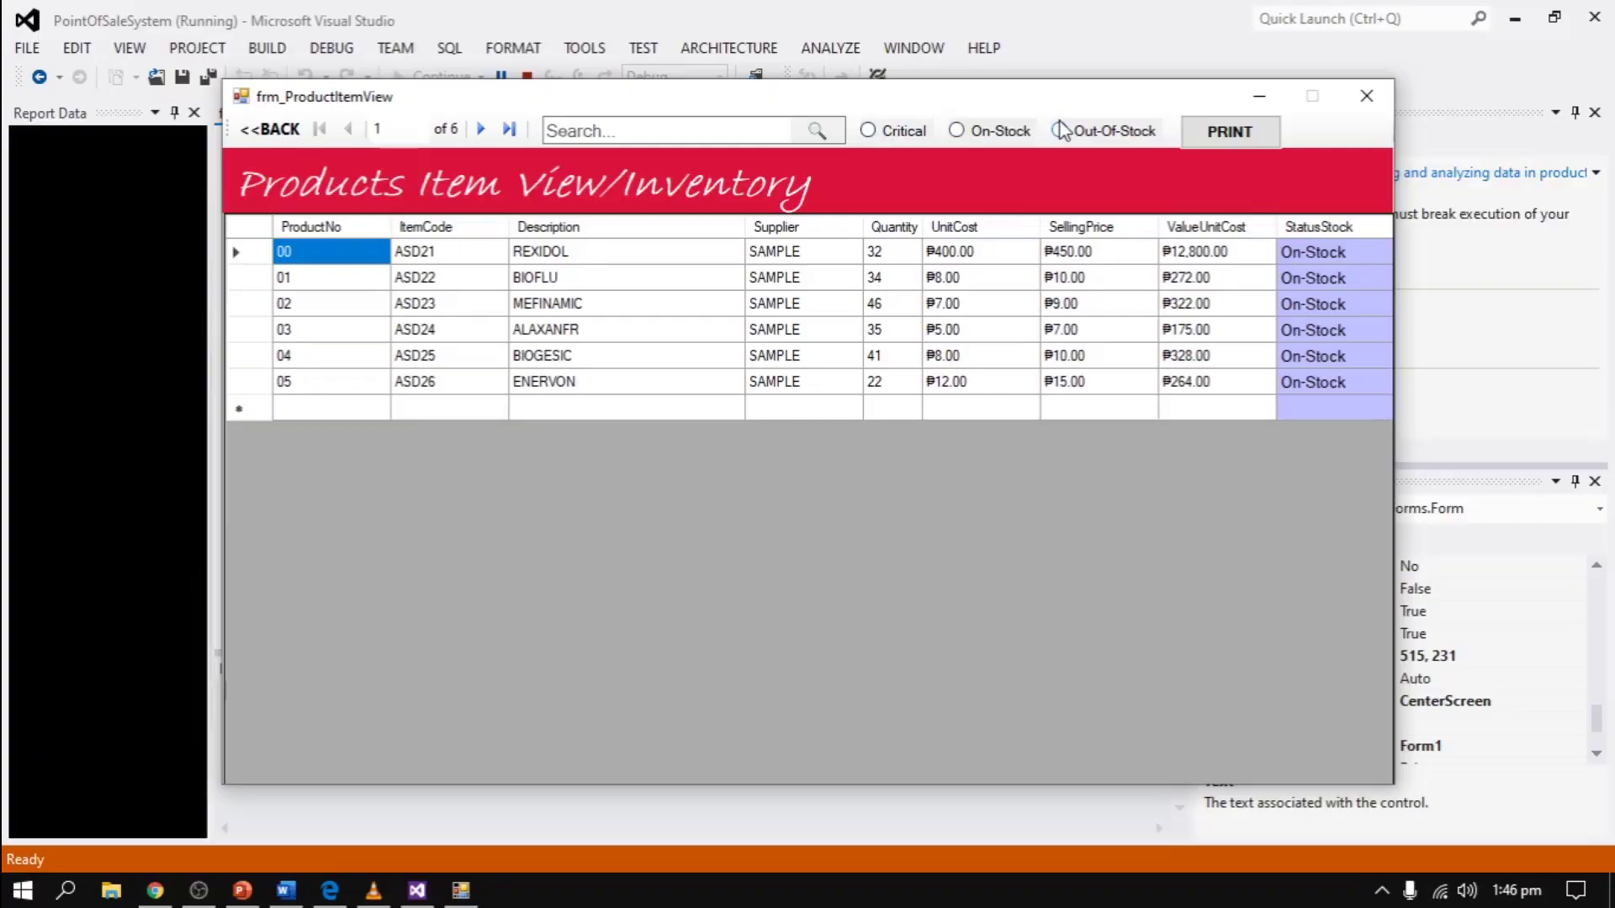
- Leave the inventory, review the three-record Staff Information list, and return to the main menu
{"action": "left_click", "coordinate": [269, 128]}
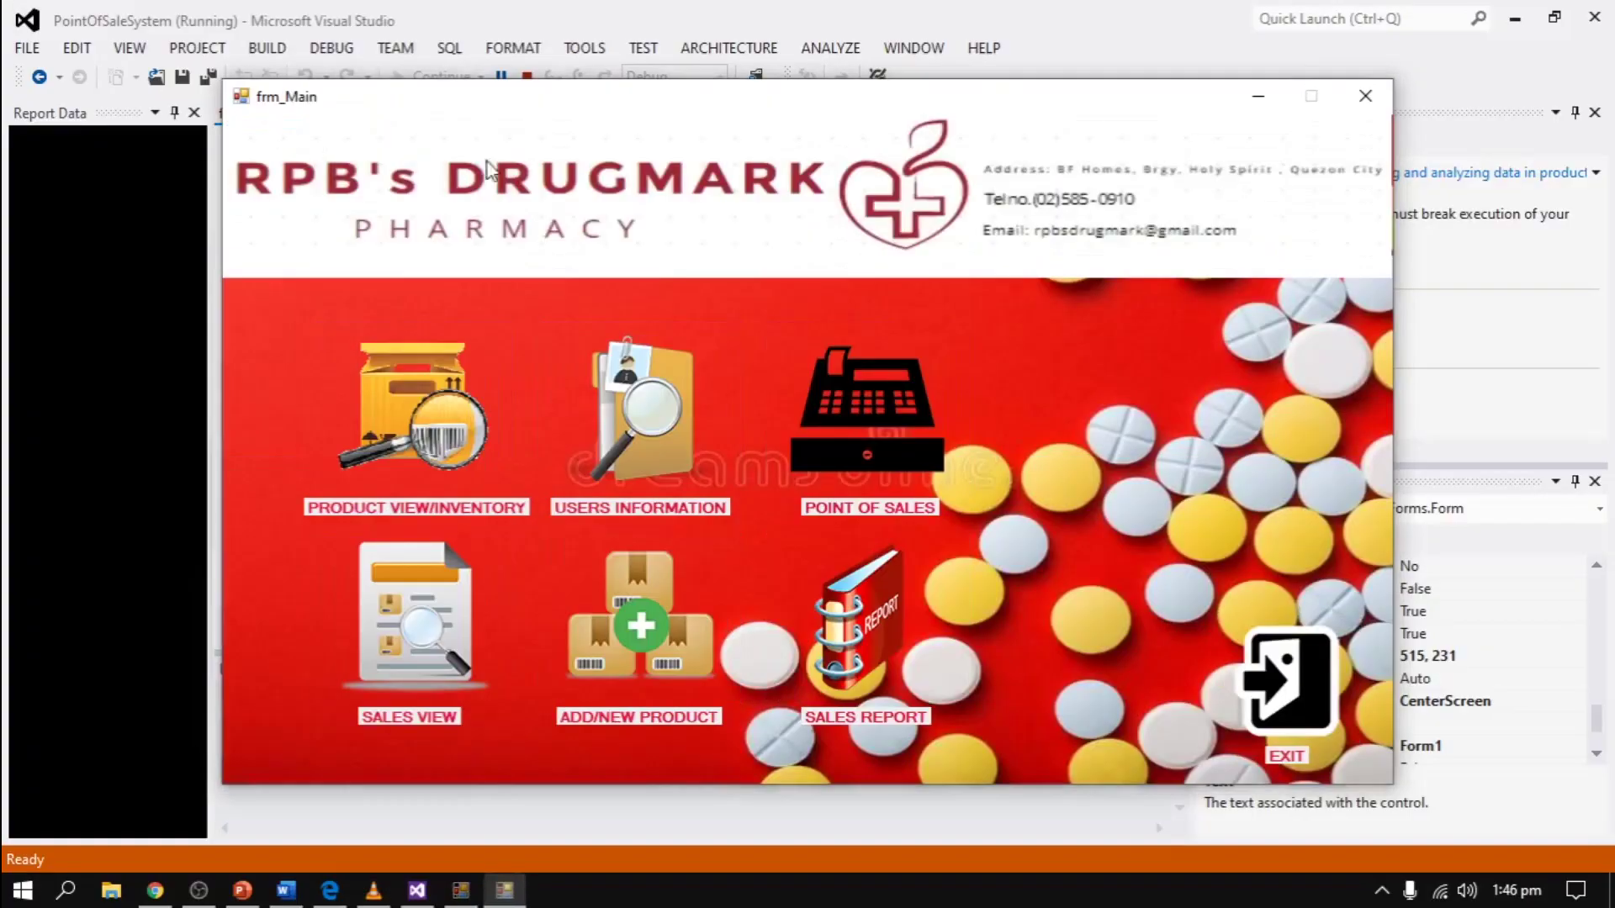
{"action": "left_click", "coordinate": [626, 382]}
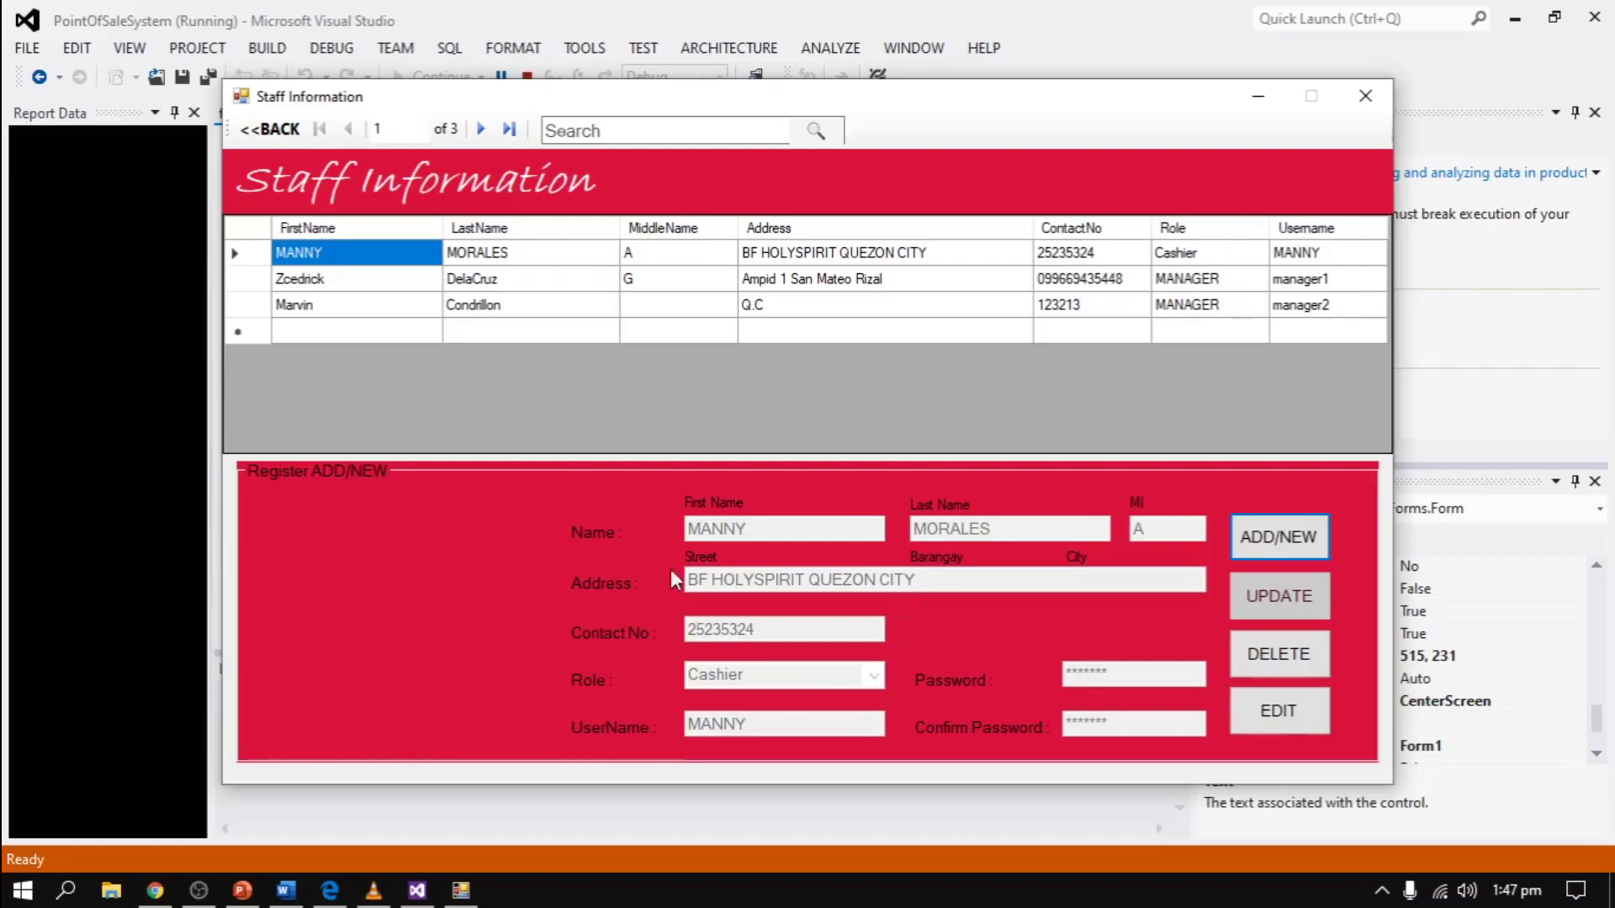
{"action": "left_click", "coordinate": [269, 128]}
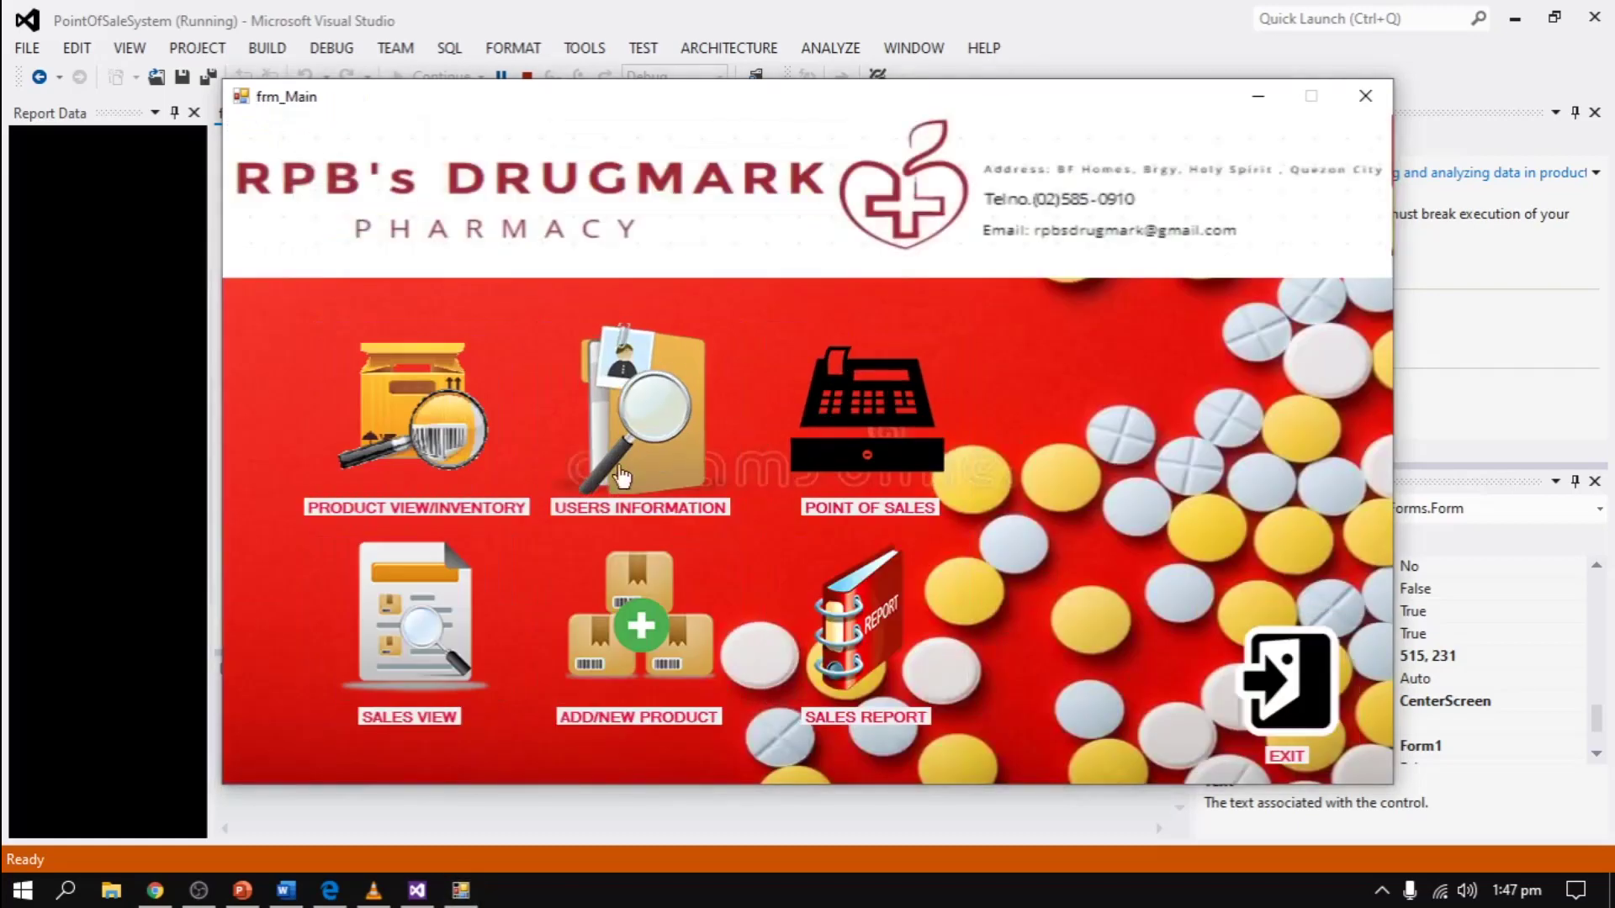
- Open the Point of Sales screen and try out its contact, sales agent and product number fields
{"action": "left_click", "coordinate": [870, 468]}
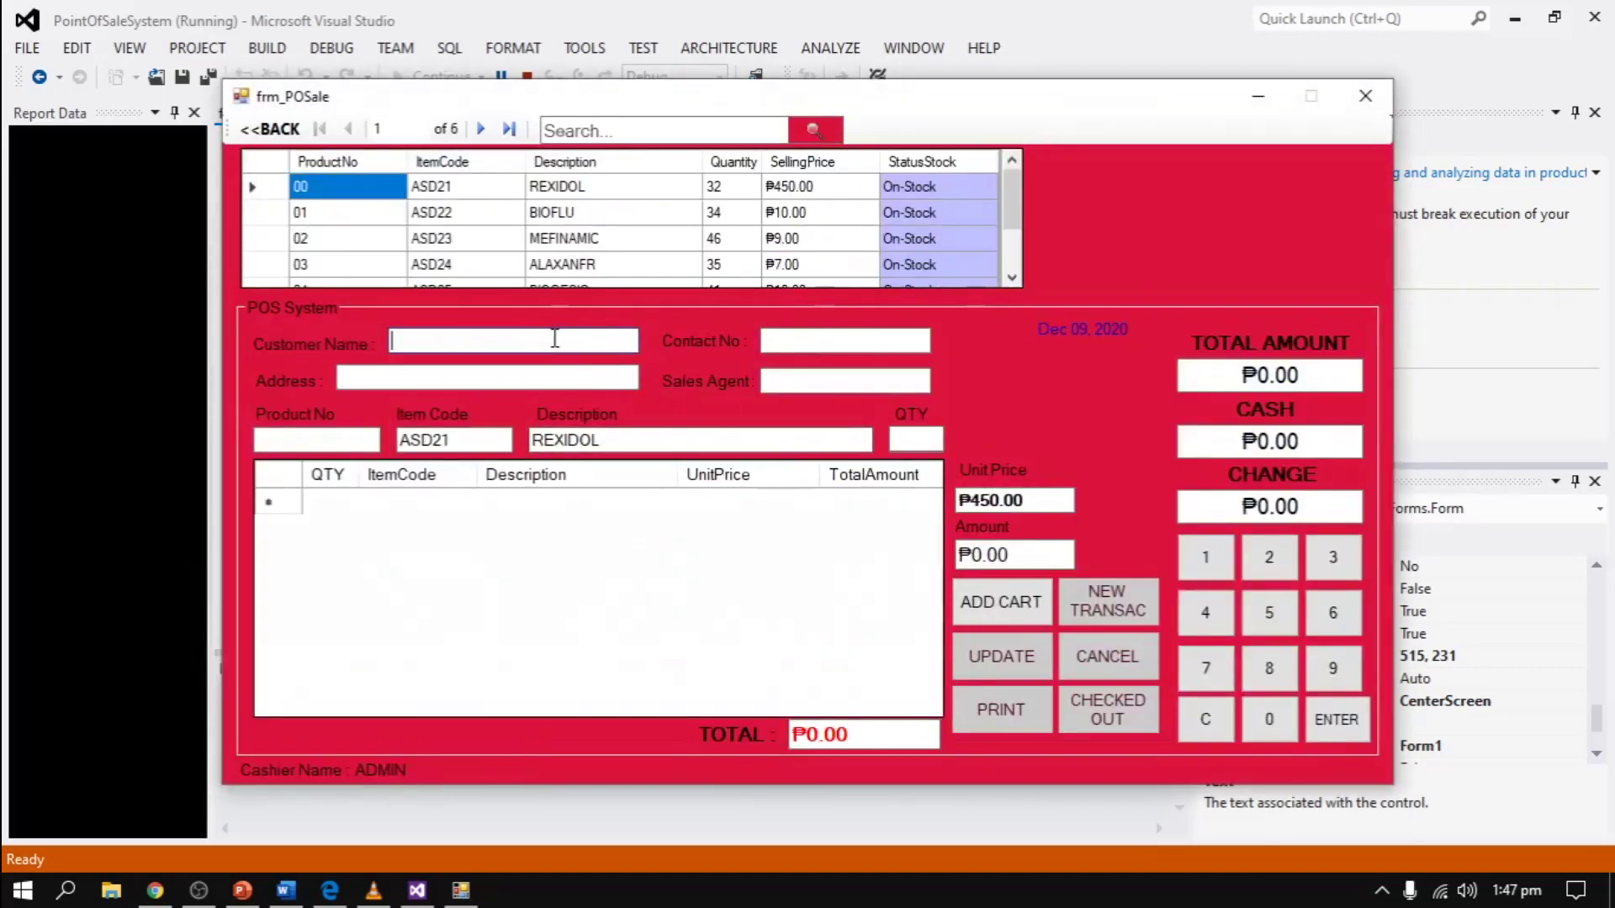
{"action": "left_click", "coordinate": [859, 337]}
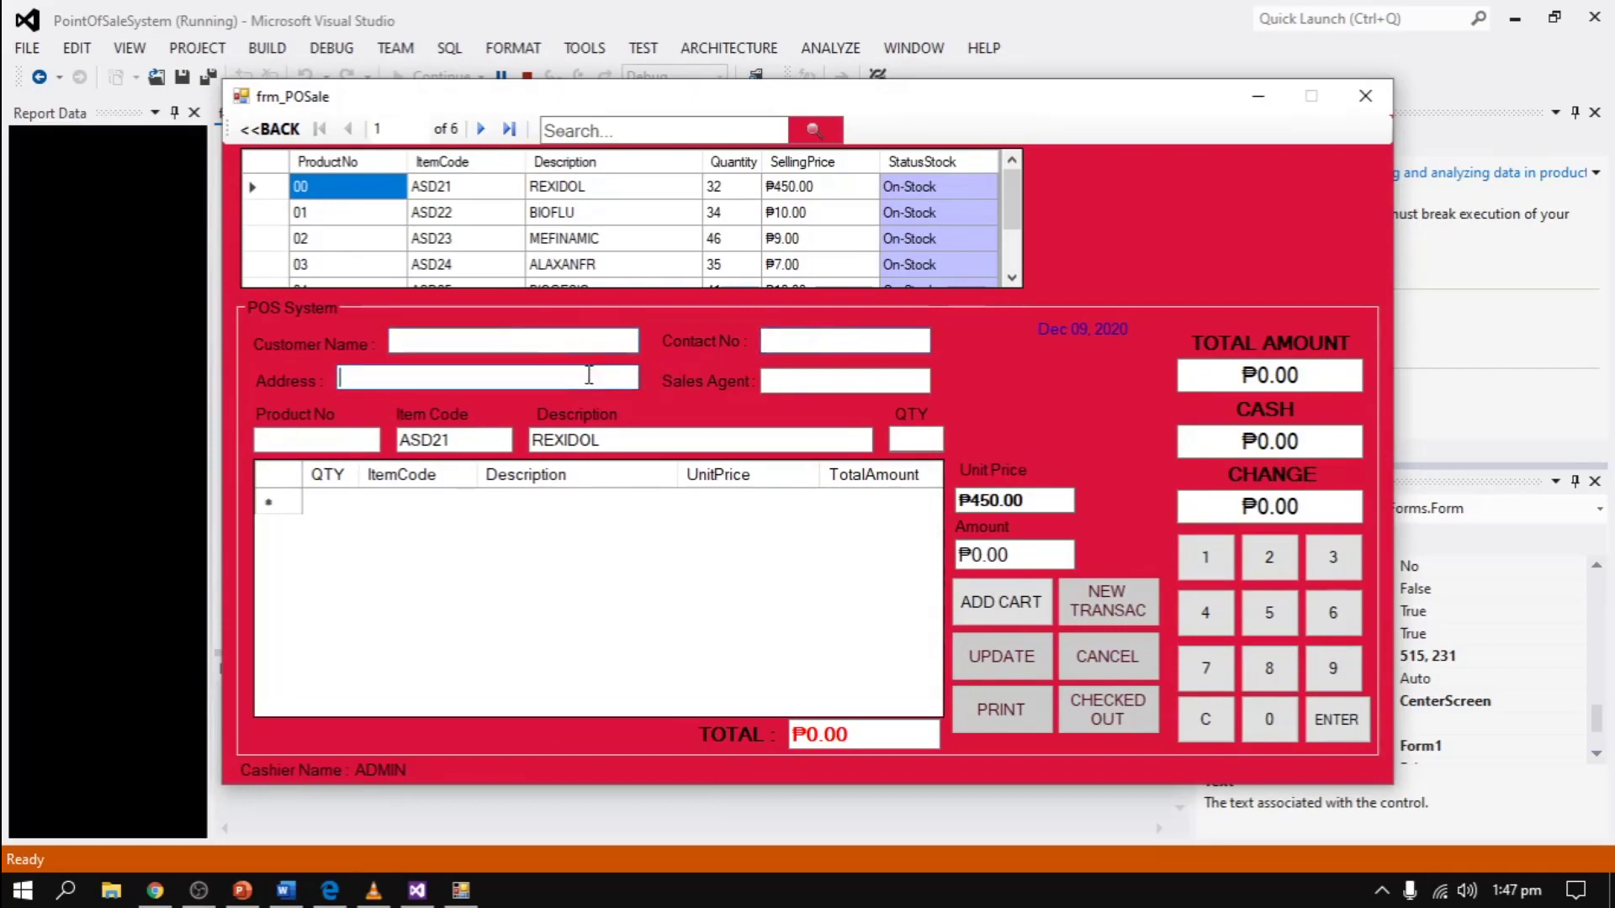
{"action": "left_click", "coordinate": [819, 382]}
{"action": "left_click", "coordinate": [307, 444]}
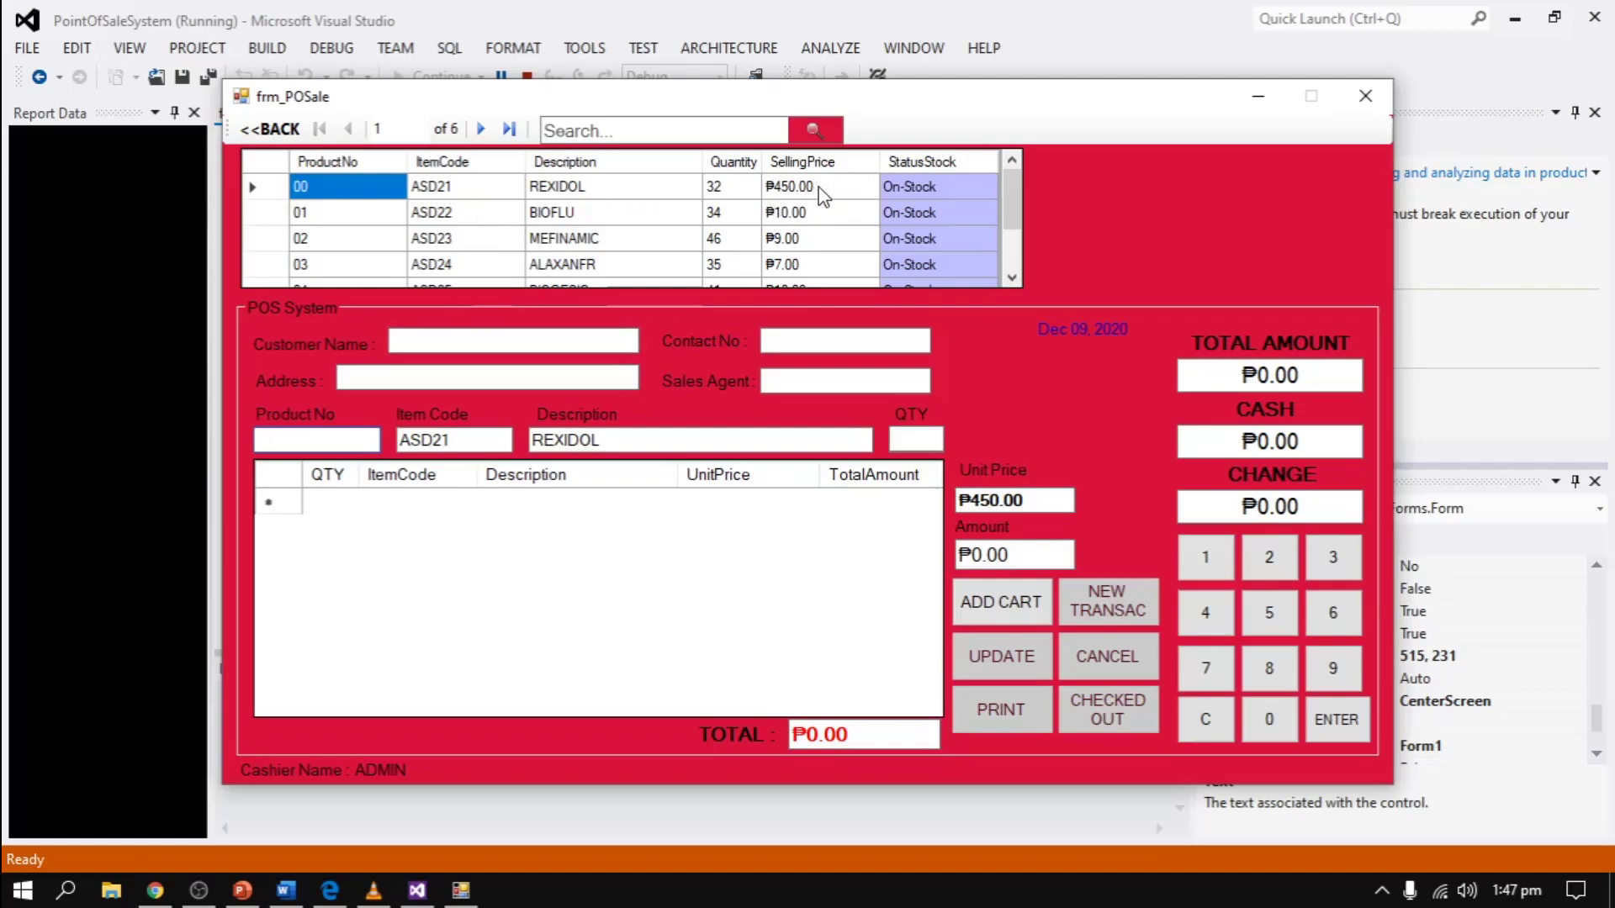
- Fill in the customer's name, contact number, address and the sales agent's name
{"action": "left_click", "coordinate": [545, 343]}
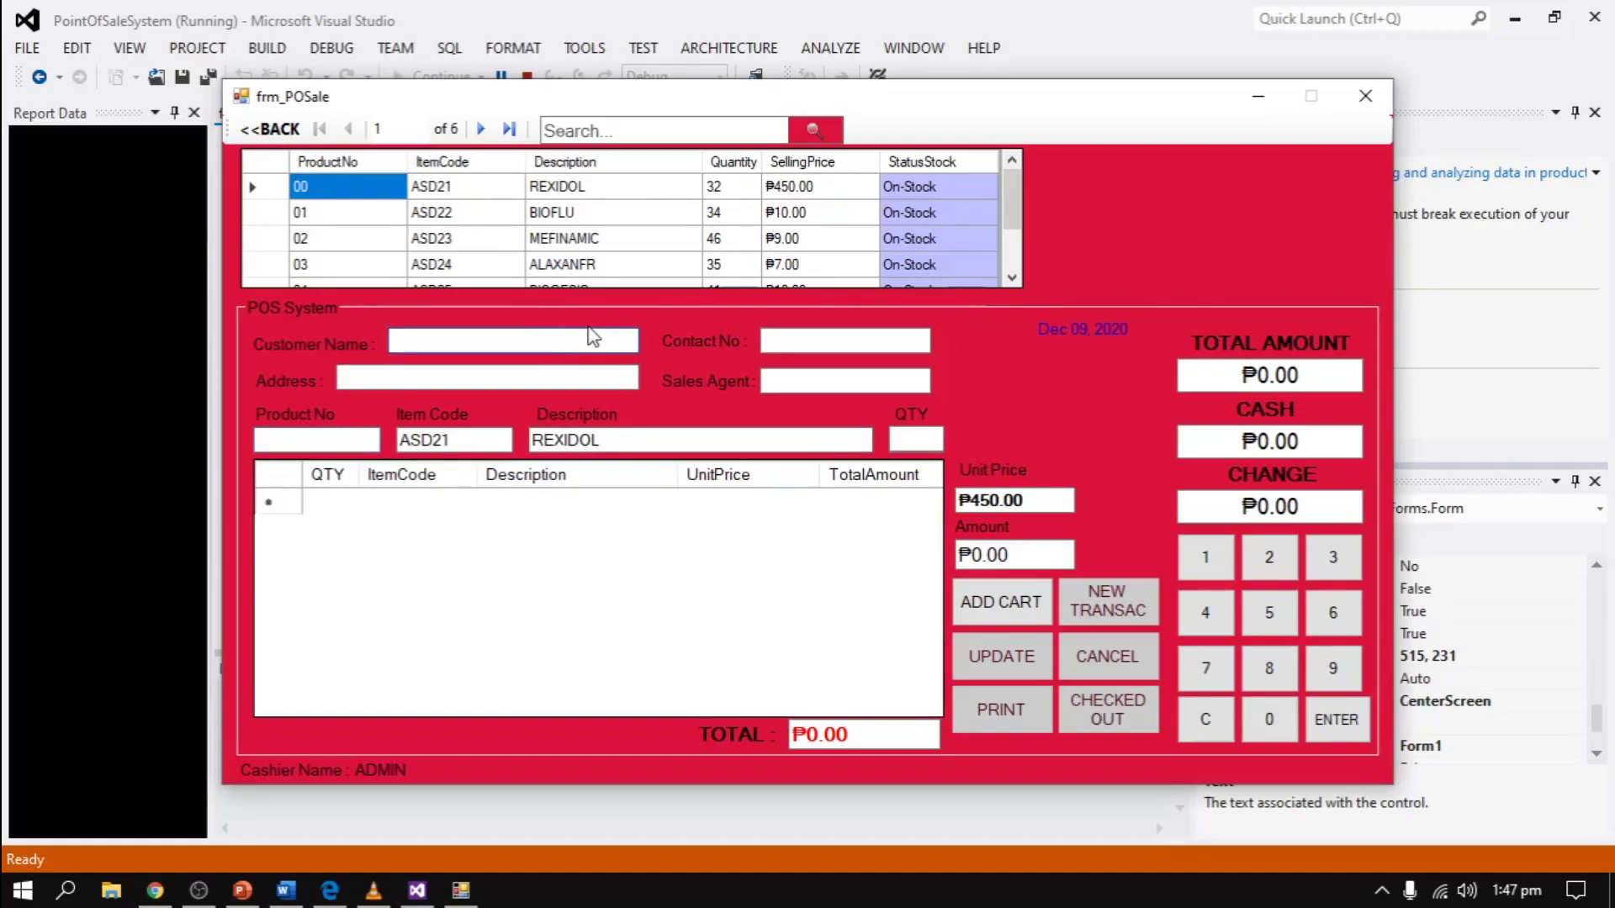
{"action": "type", "text": "Jacksomn"}
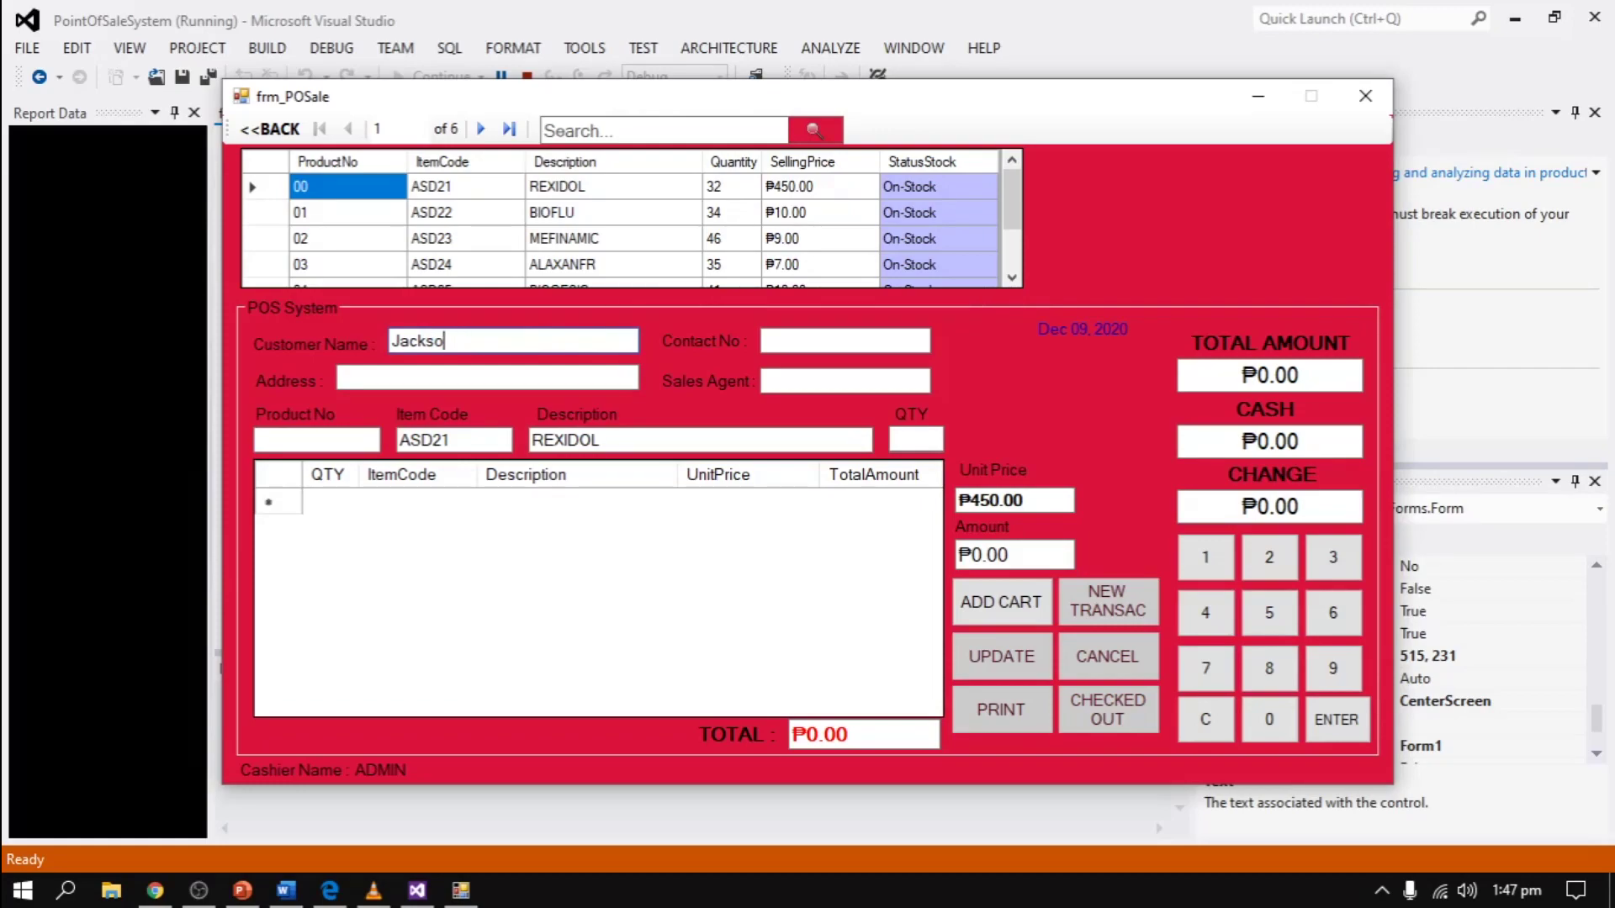
{"action": "left_click", "coordinate": [845, 341]}
{"action": "type", "text": "123456"}
{"action": "key", "text": "Tab"}
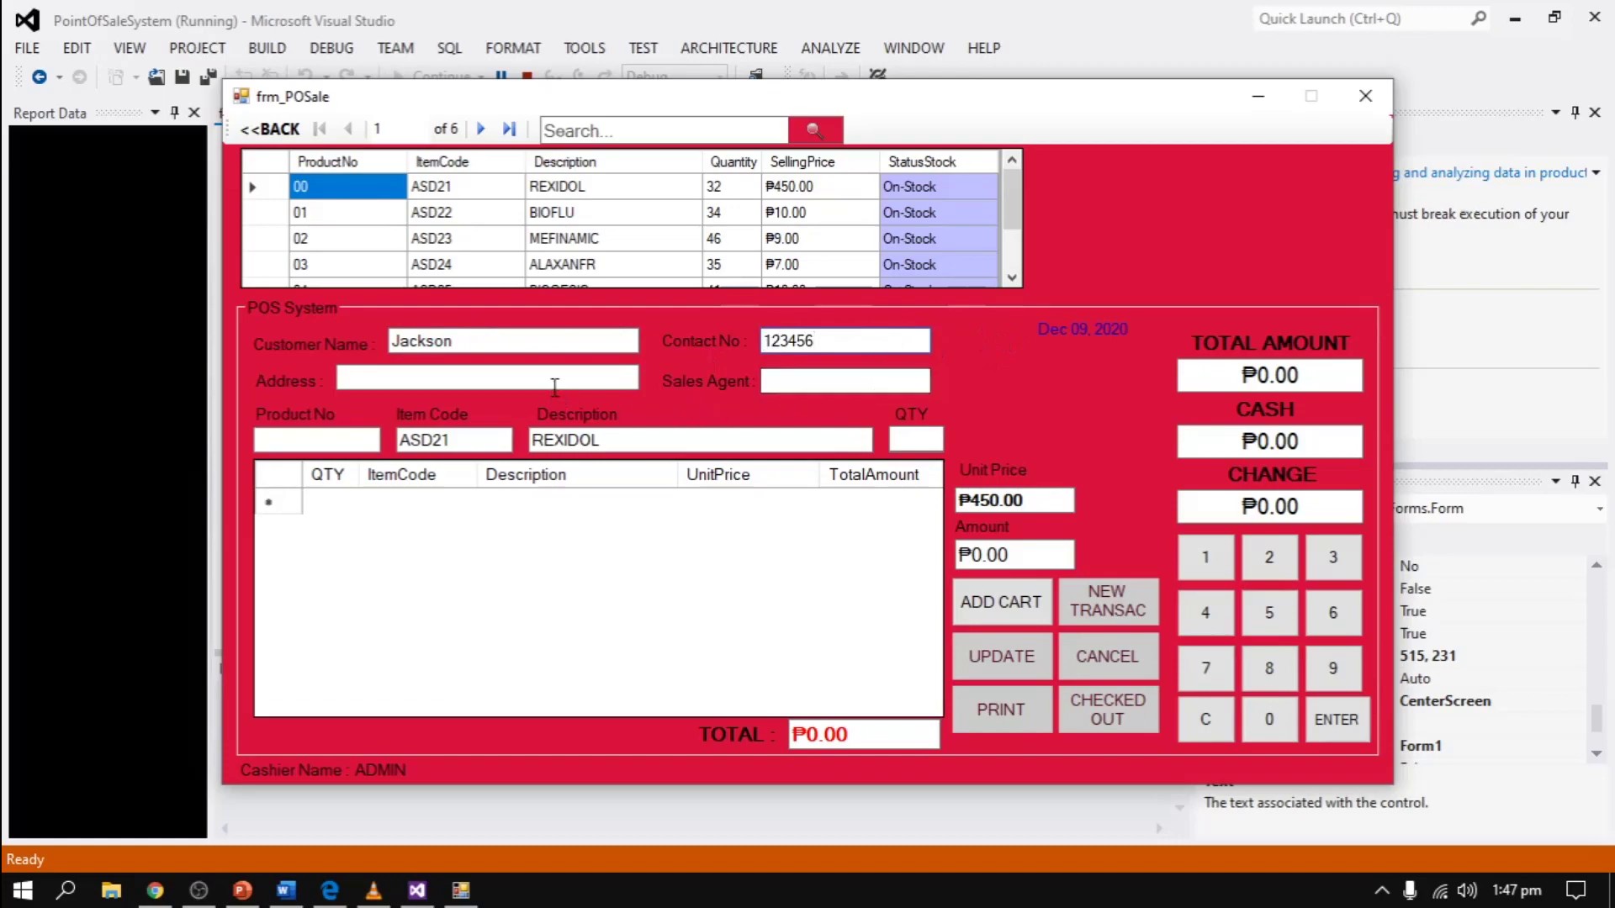
{"action": "left_click", "coordinate": [559, 378]}
{"action": "type", "text": "Q.C"}
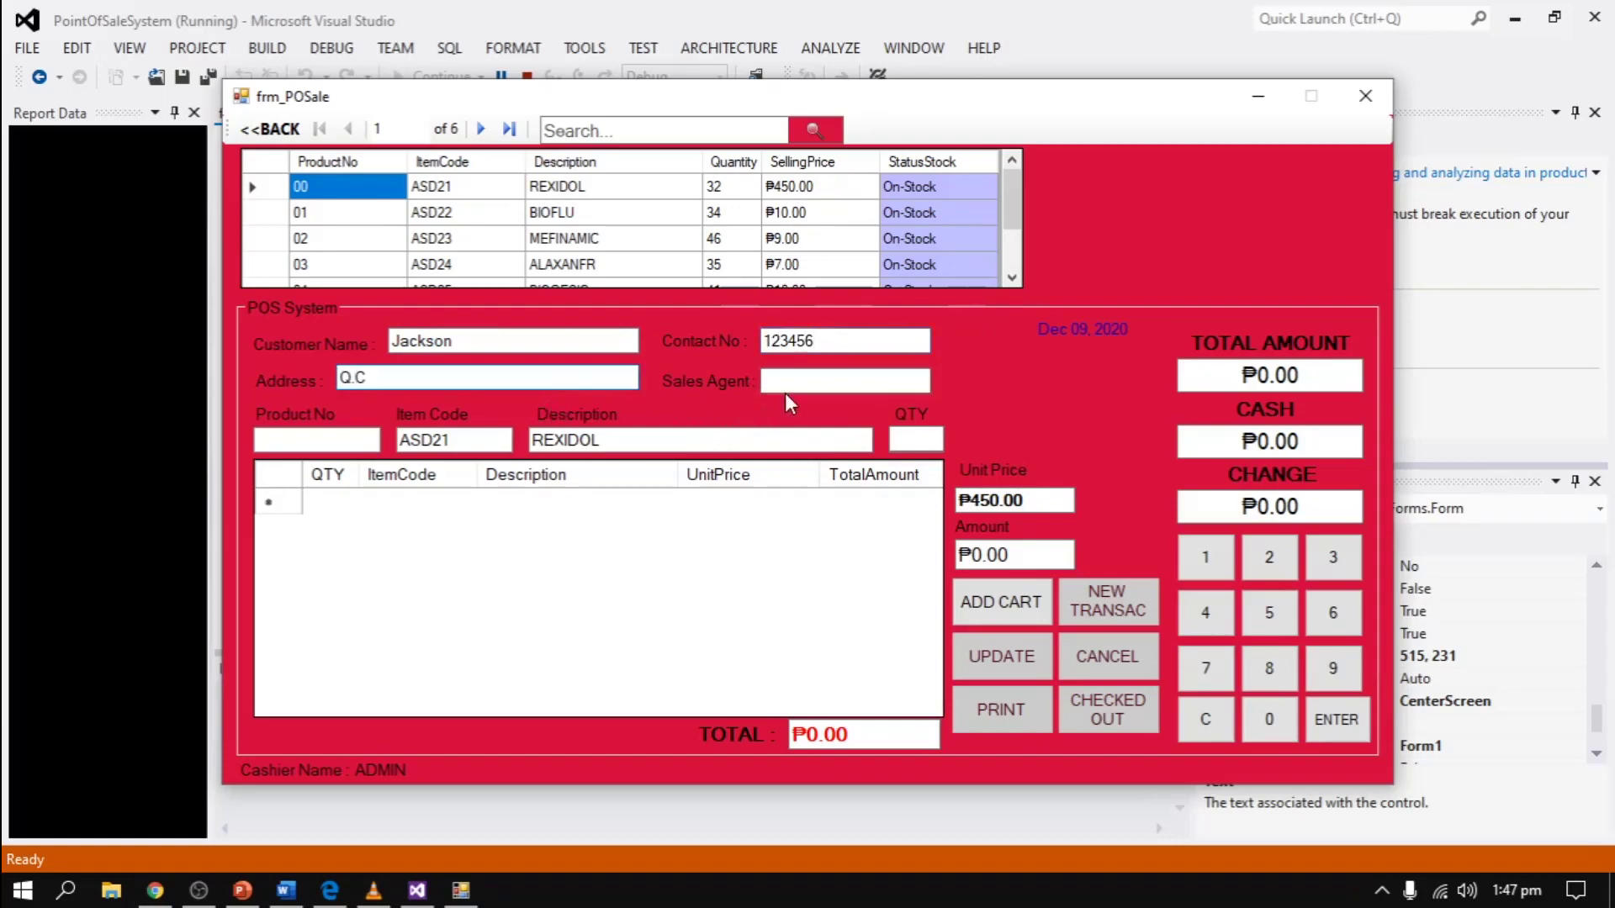
{"action": "left_click", "coordinate": [797, 383]}
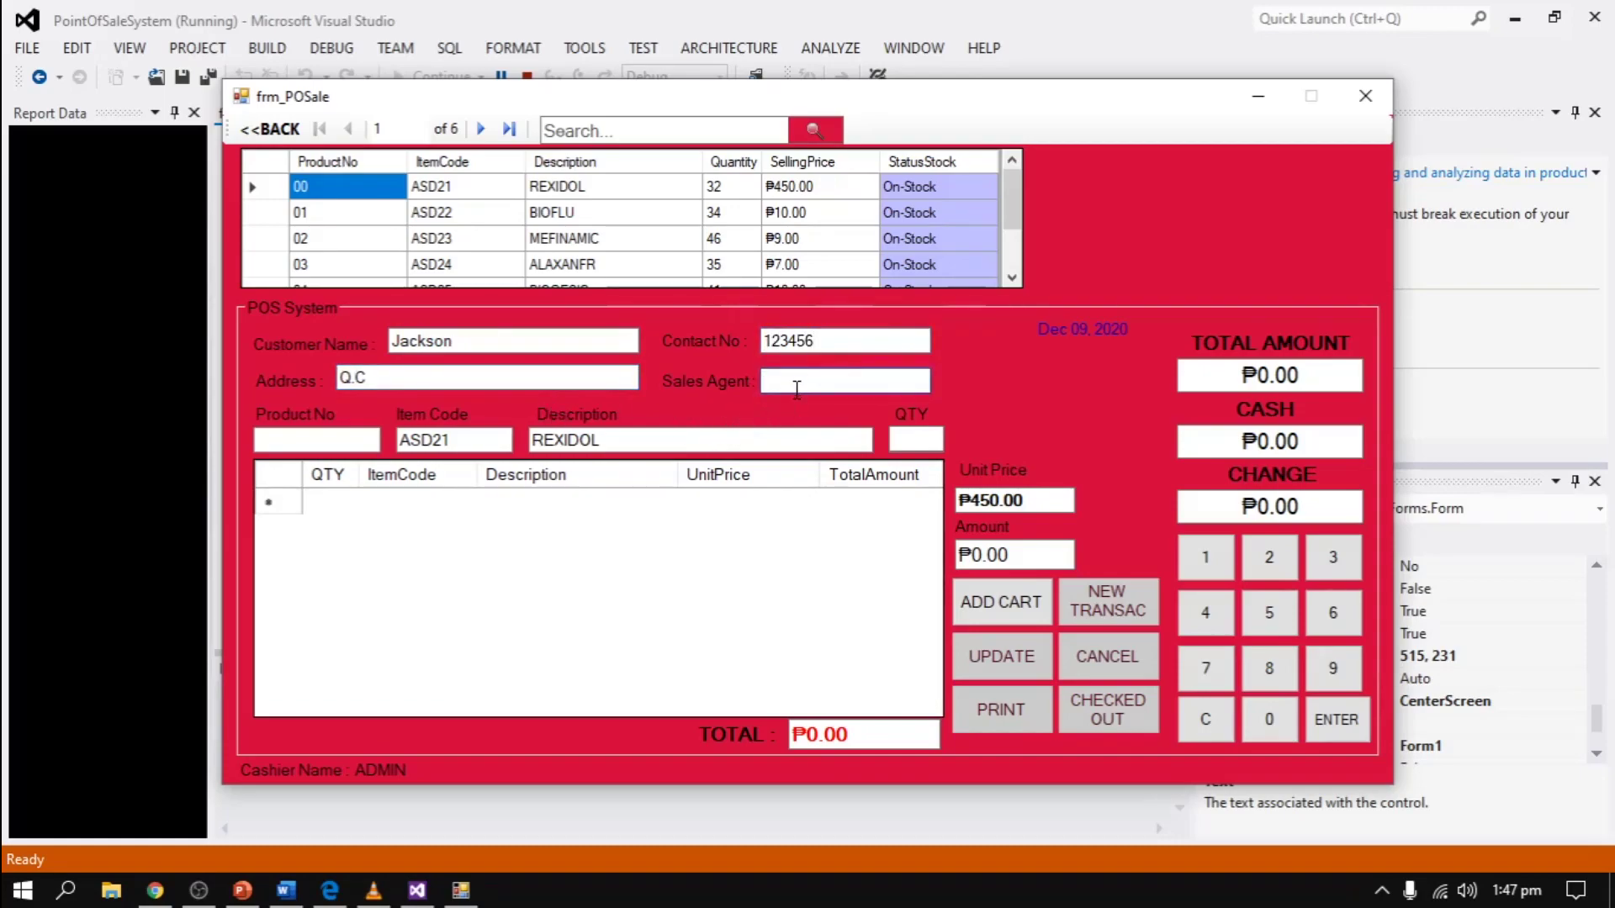
{"action": "type", "text": "Jack"}
{"action": "left_click", "coordinate": [984, 604]}
{"action": "left_click", "coordinate": [347, 440]}
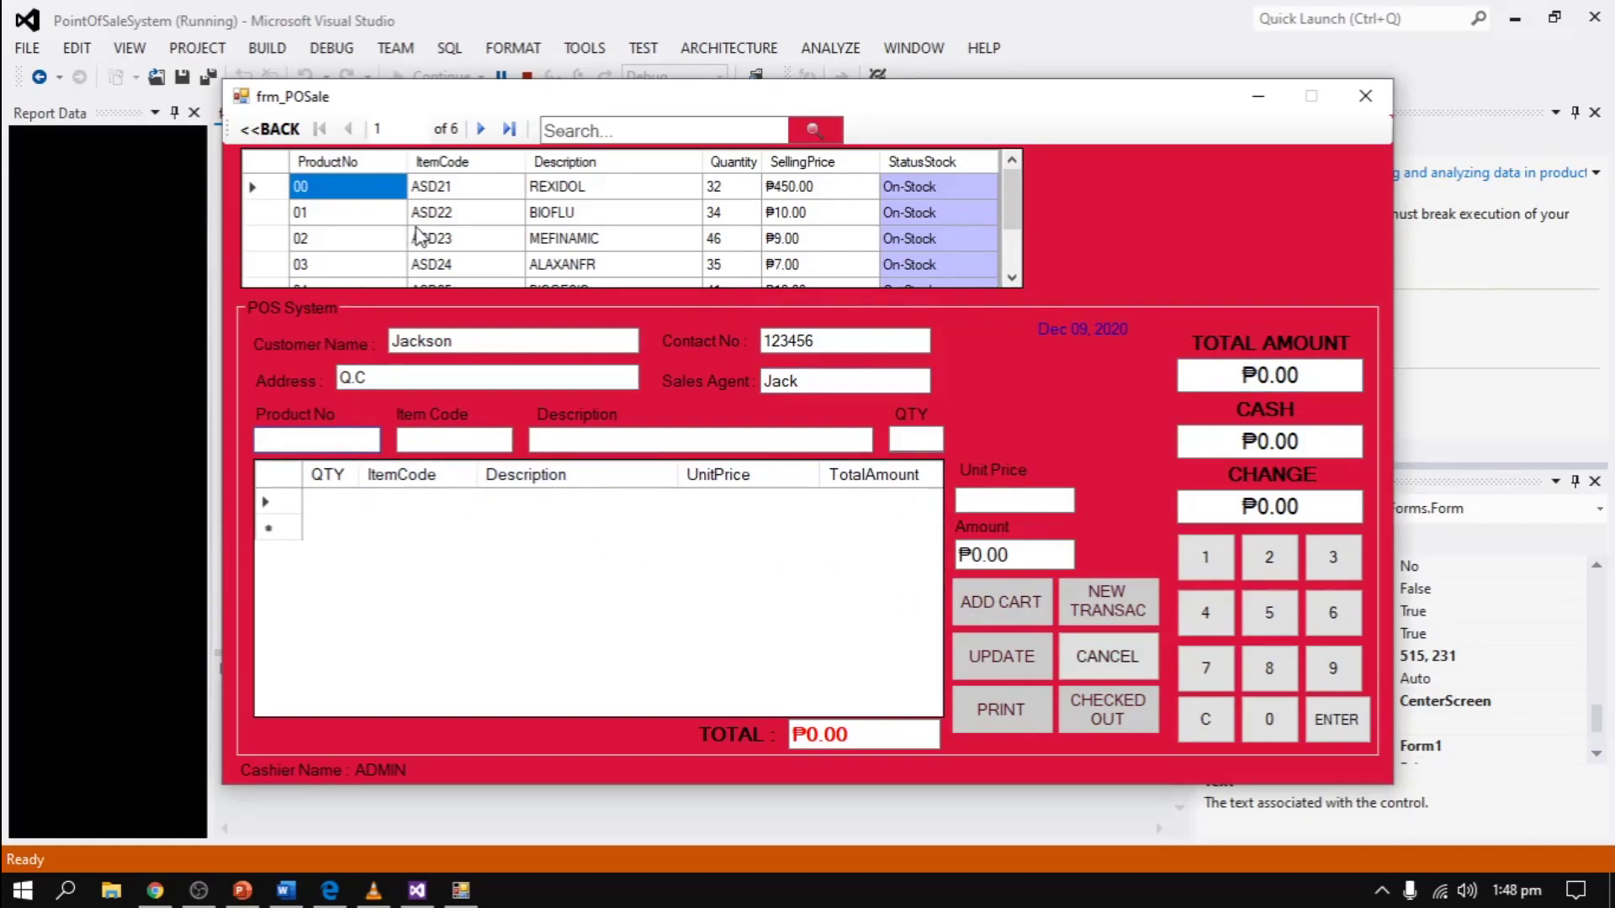
- Clear the invalid-number warning and add one BIOFLU (product 01) at ₱10.00 to the cart
{"action": "key", "text": "Return"}
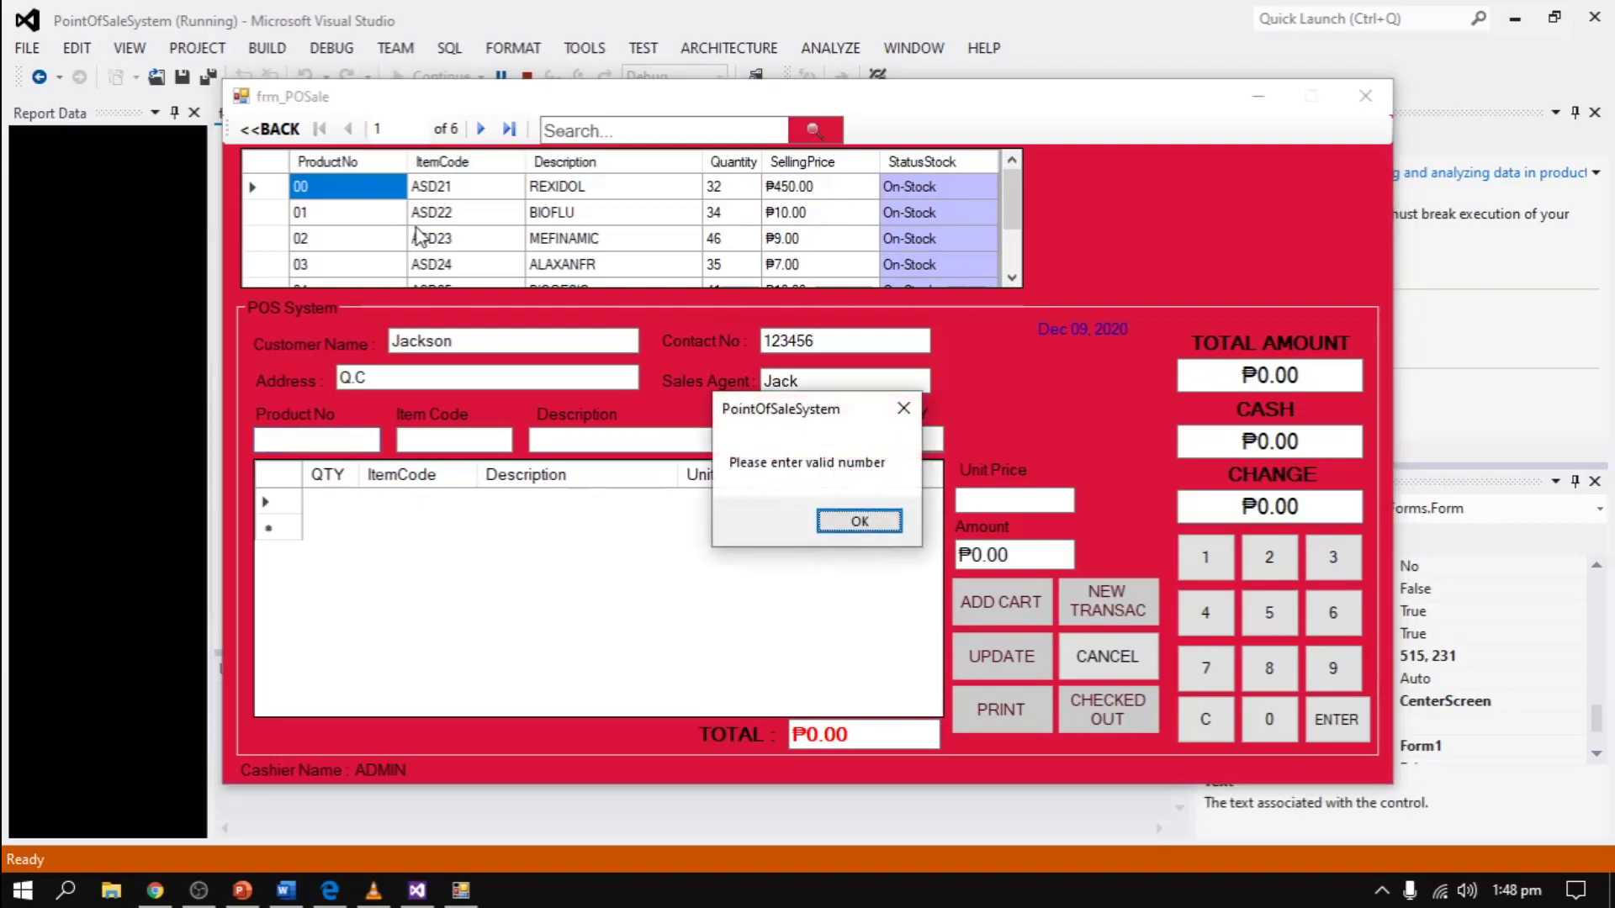
{"action": "left_click", "coordinate": [861, 522]}
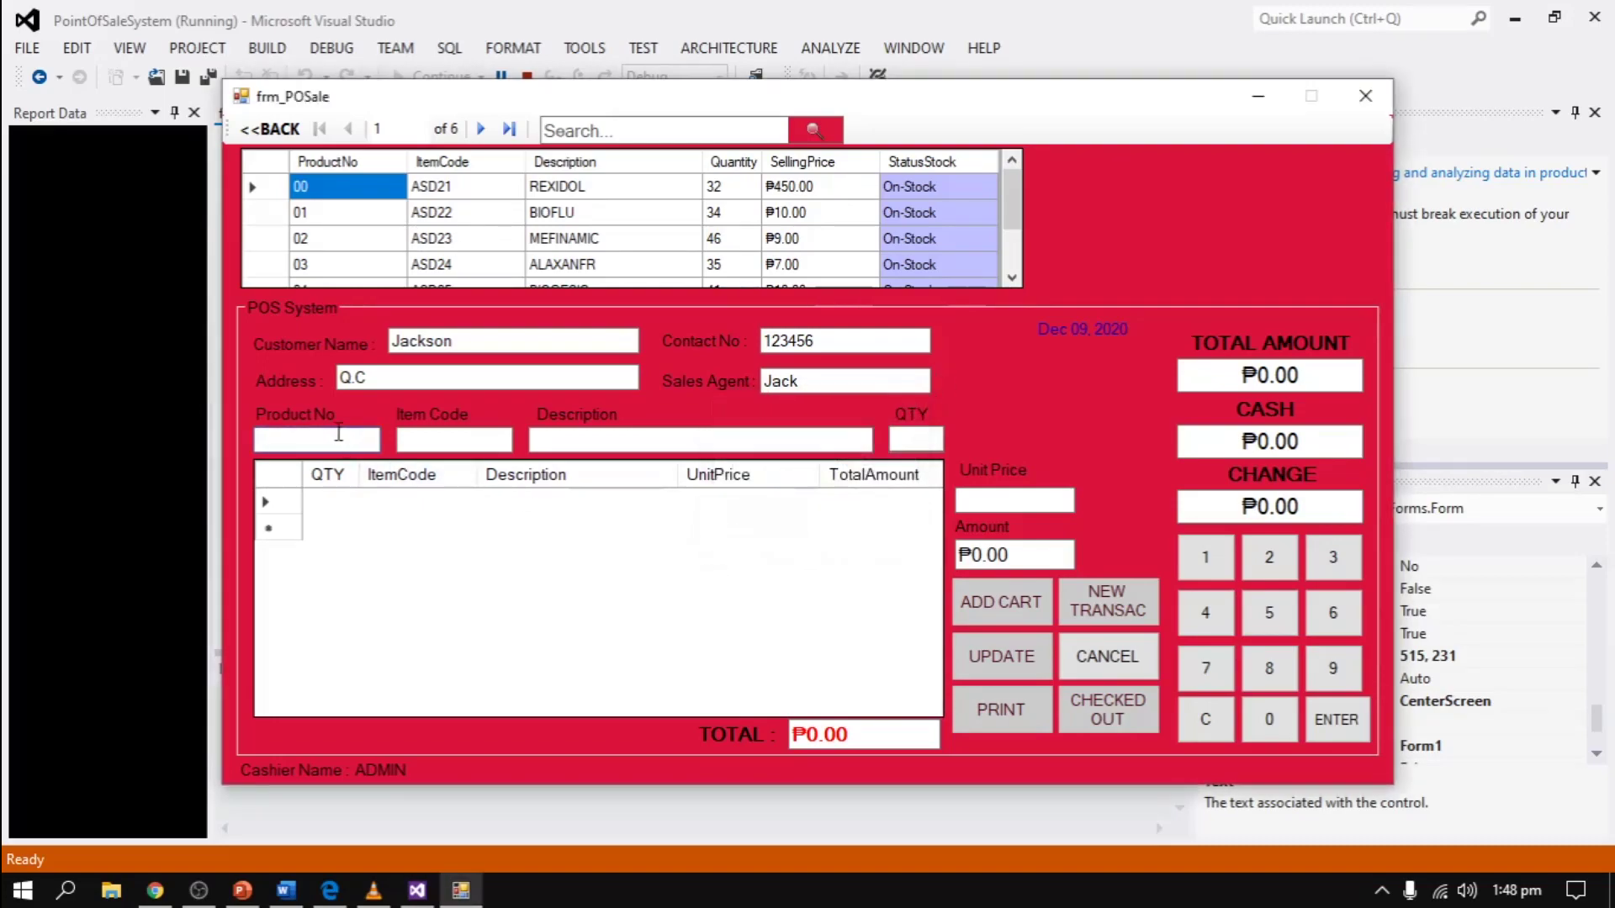
{"action": "type", "text": "01"}
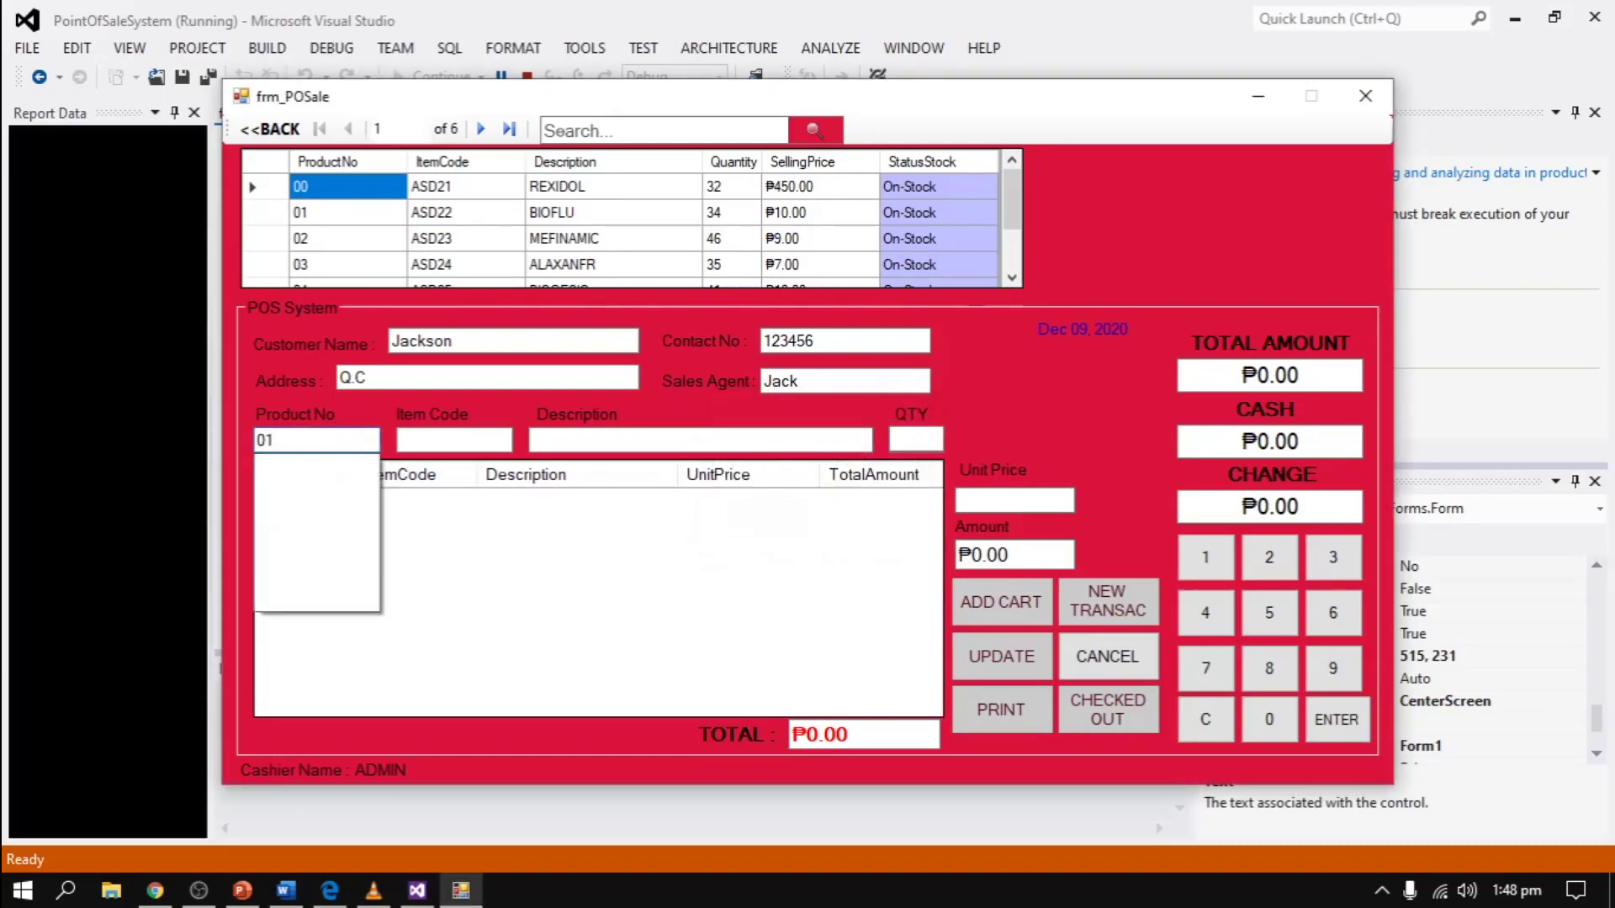
{"action": "key", "text": "Return"}
{"action": "left_click", "coordinate": [911, 444]}
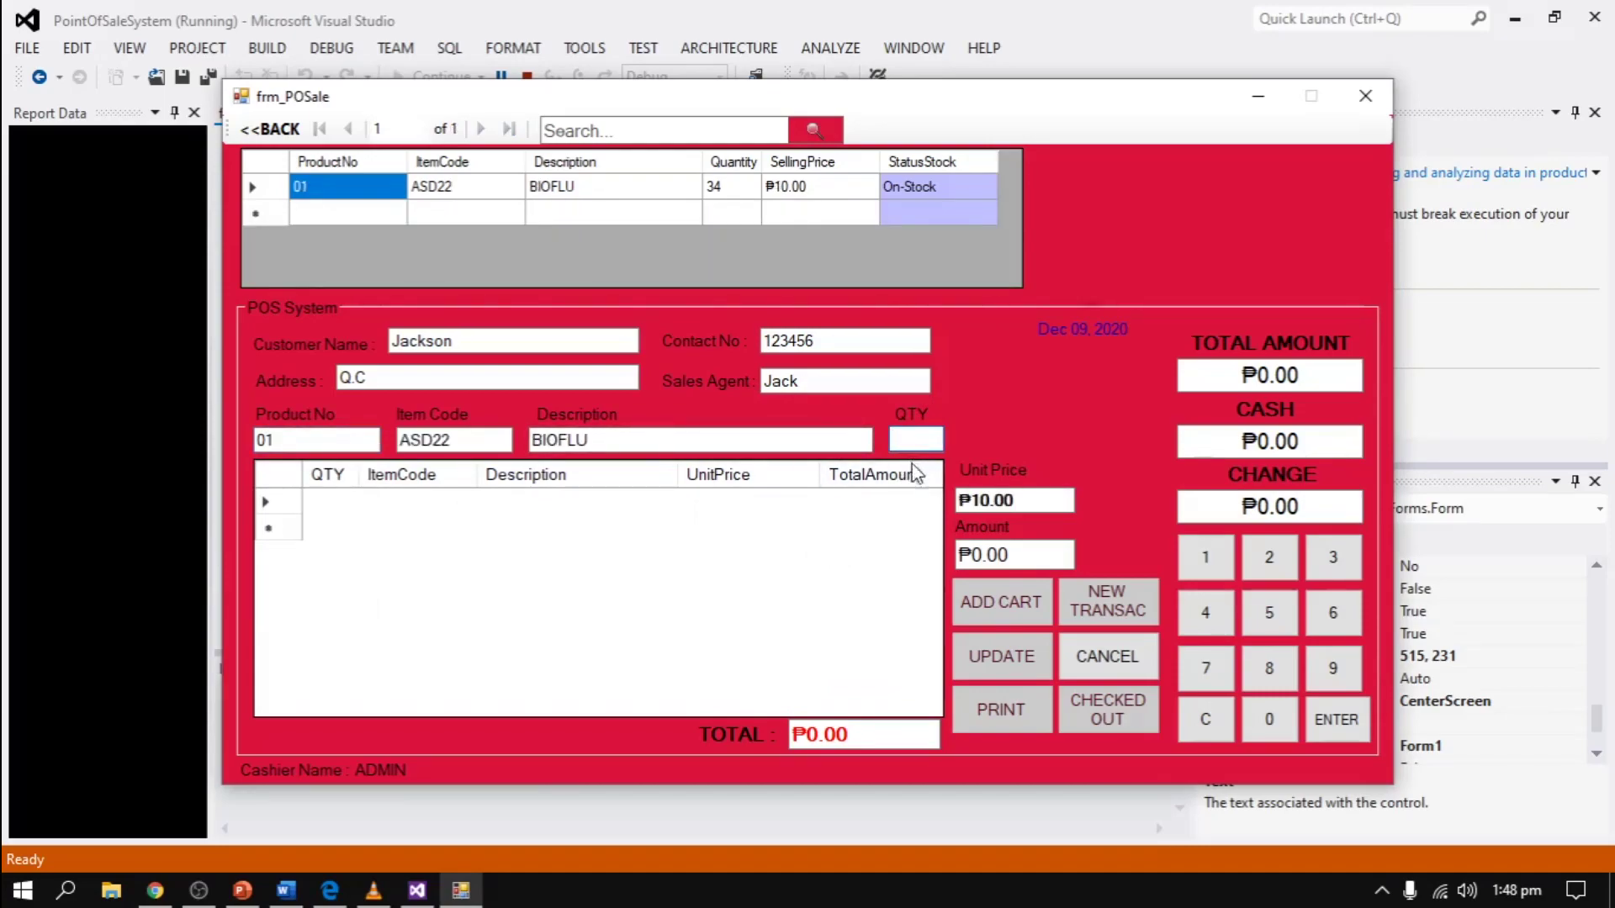
{"action": "type", "text": "1"}
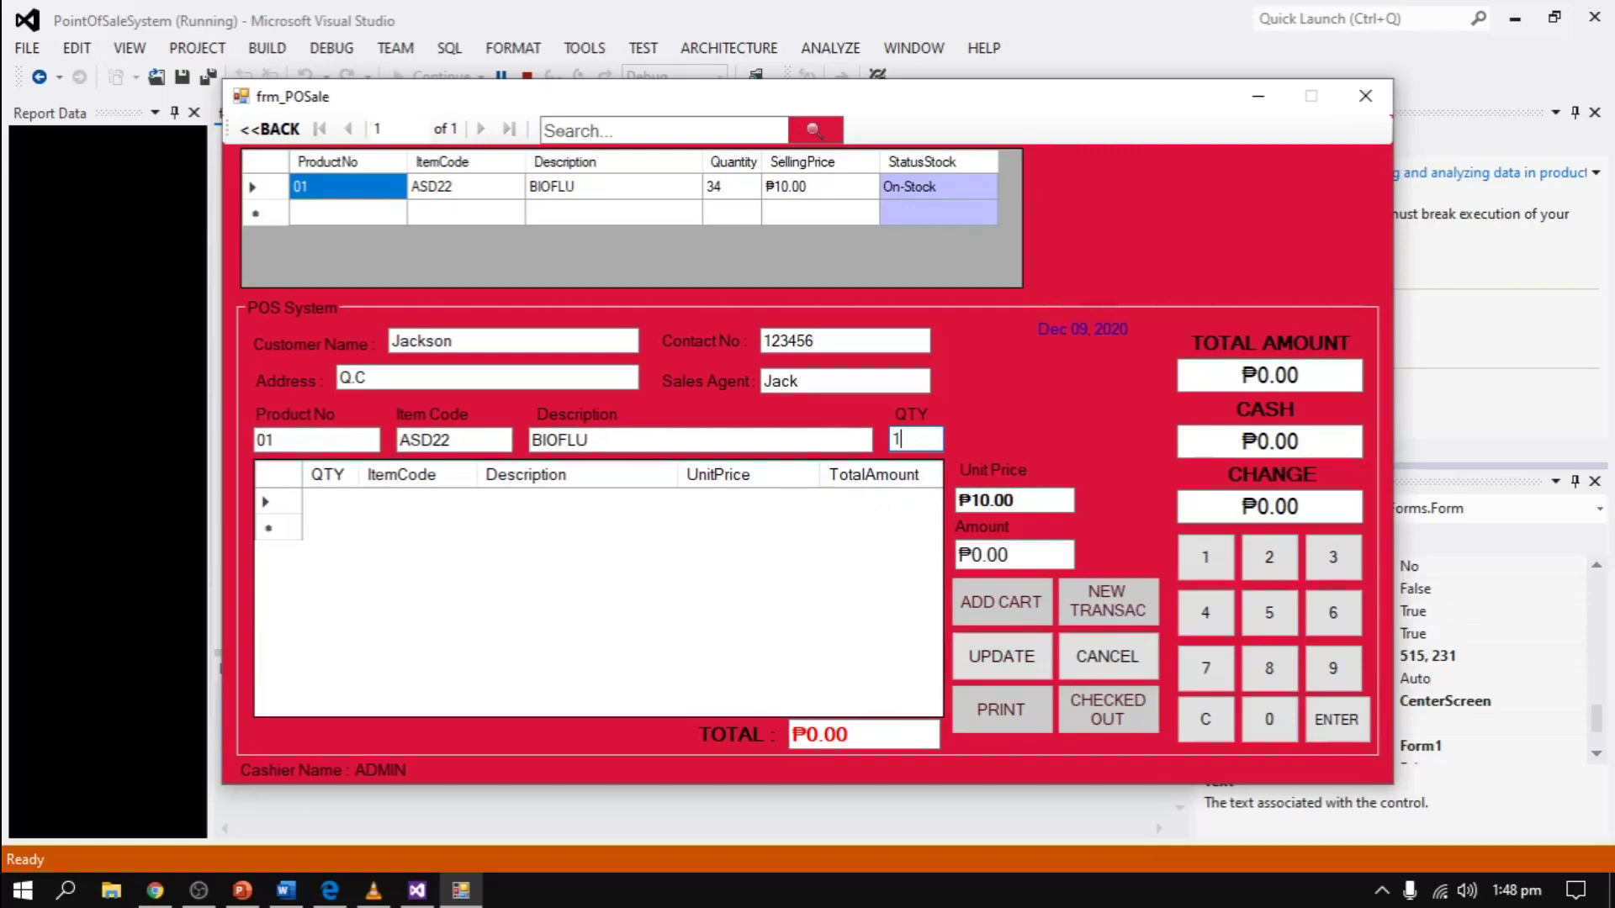
{"action": "left_click", "coordinate": [995, 659]}
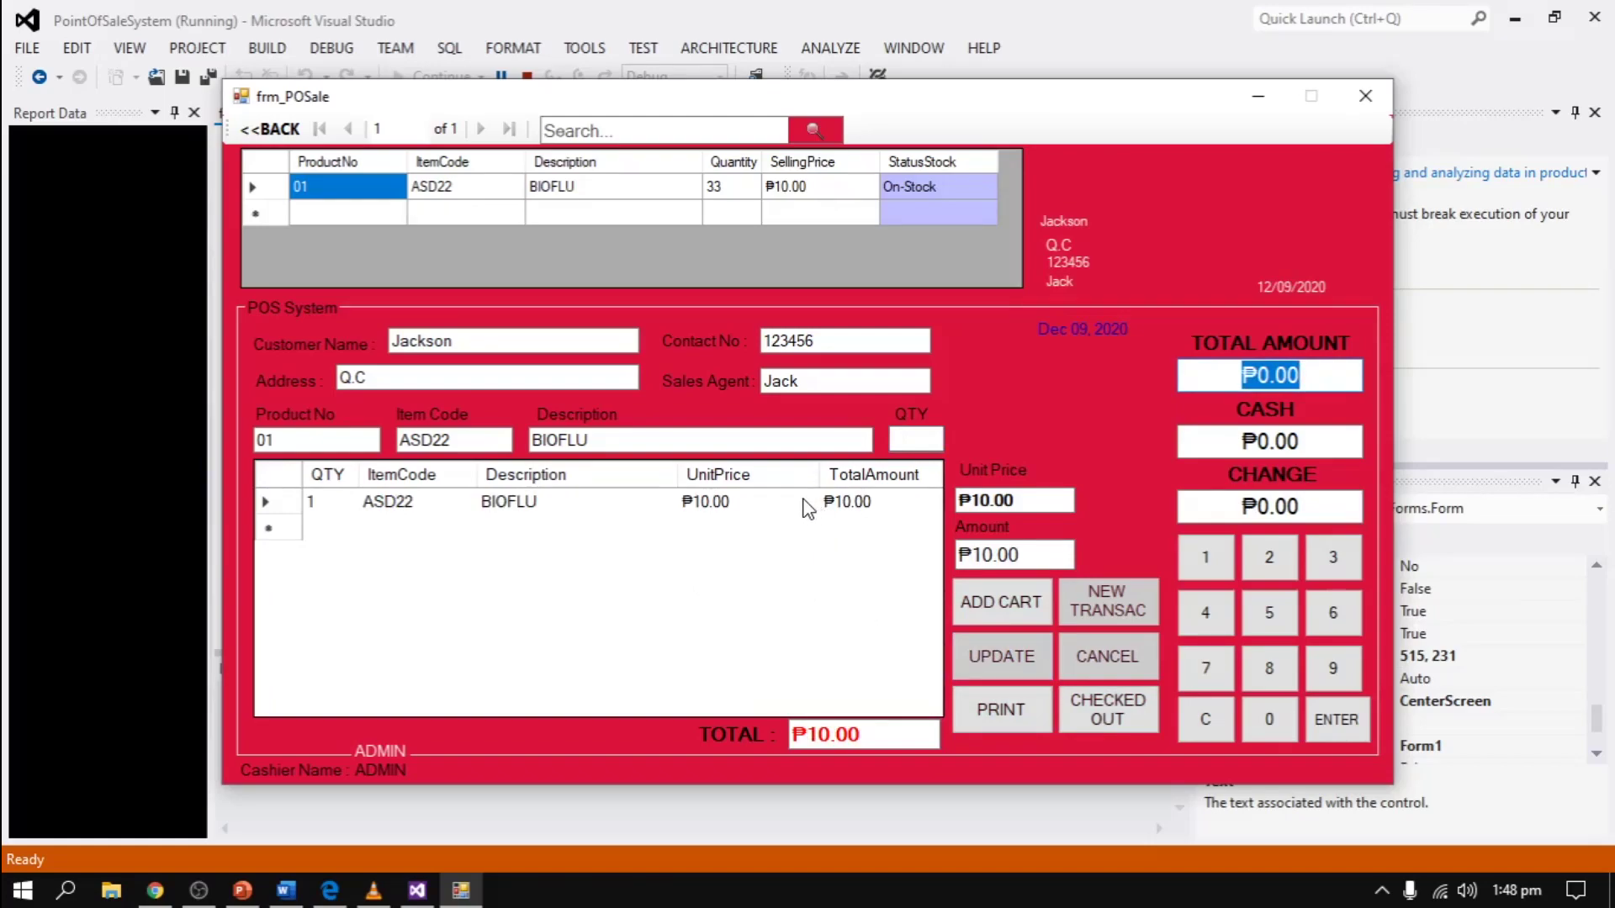
{"action": "left_click", "coordinate": [976, 618]}
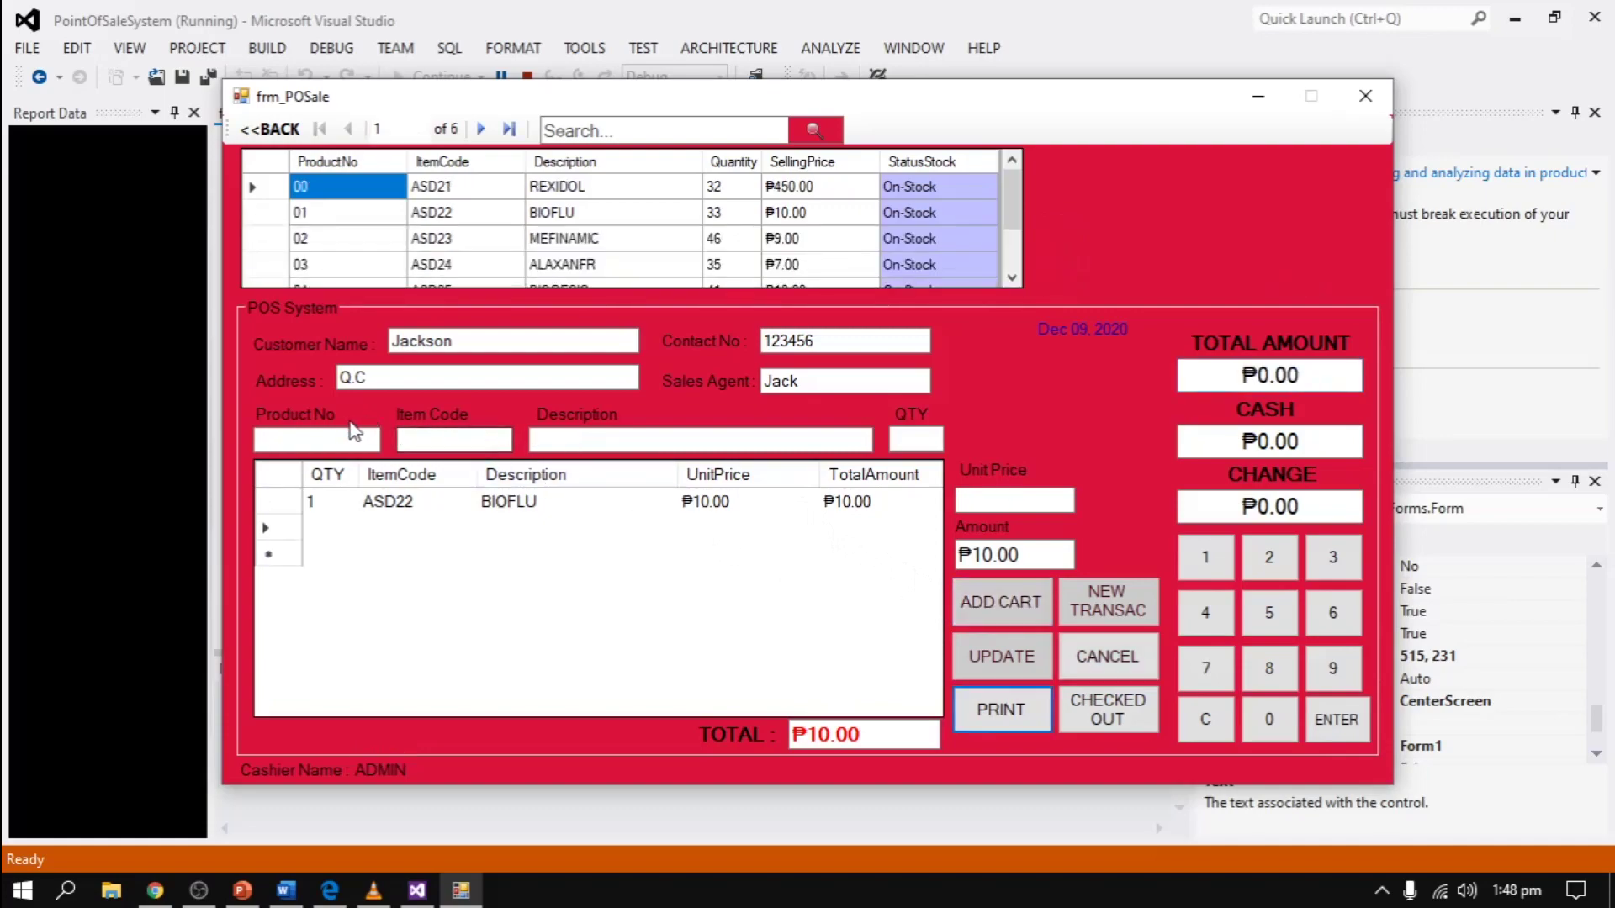
- Add two ENERVON (product 05) at ₱15.00 each, bringing the cart total to ₱40.00
{"action": "left_click", "coordinate": [340, 437]}
{"action": "scroll", "coordinate": [774, 194], "scroll_direction": "down", "scroll_amount": 1}
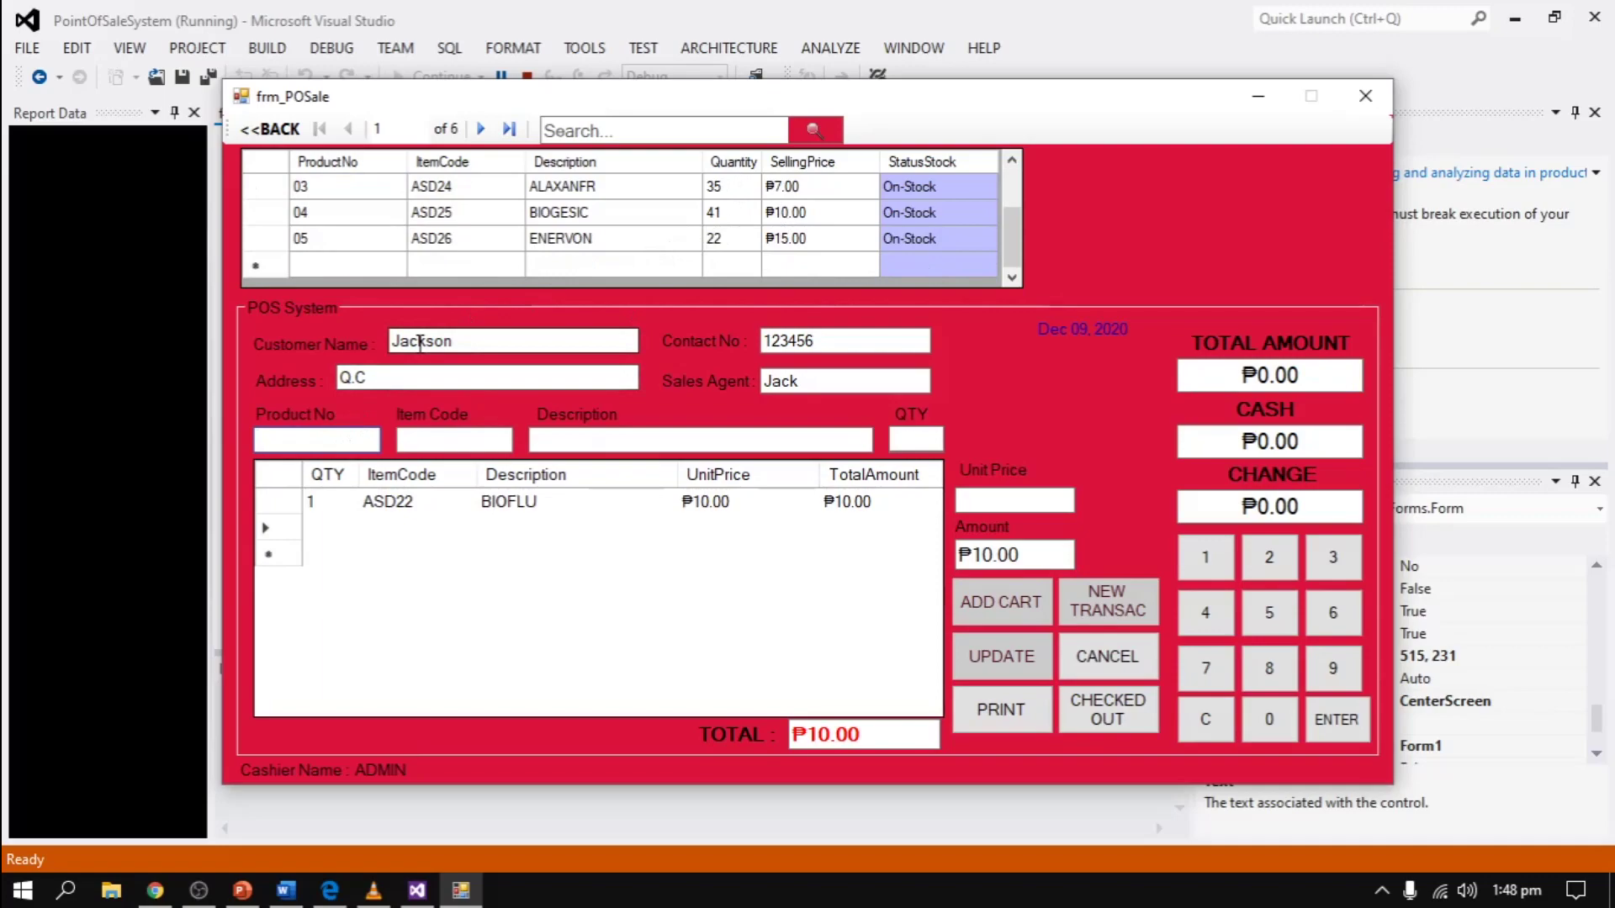
{"action": "type", "text": "05"}
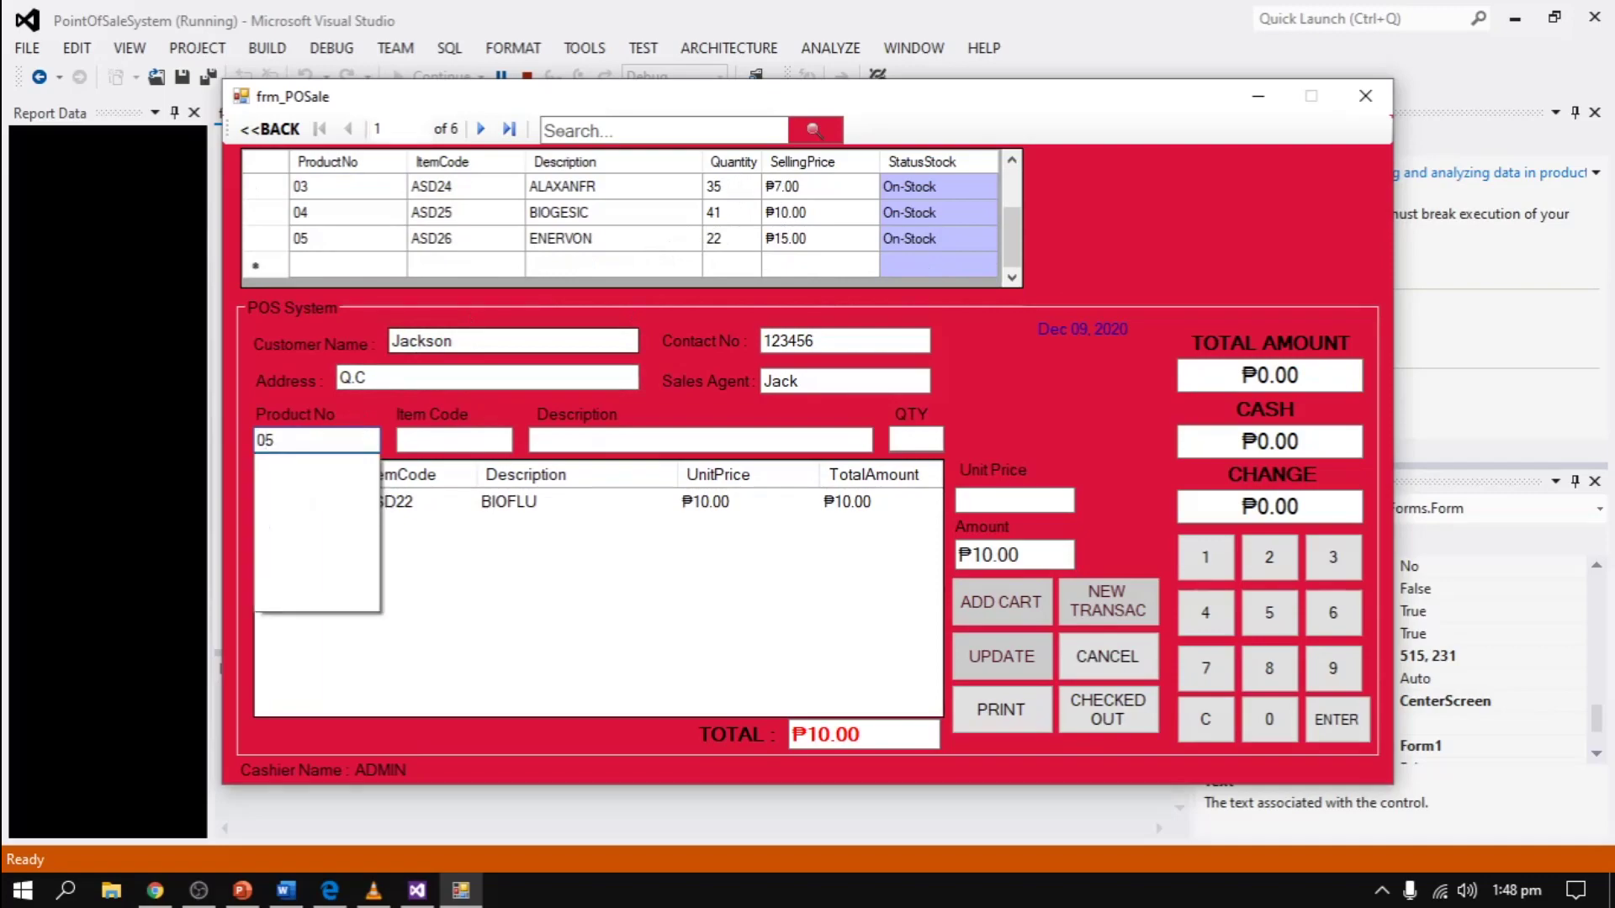
{"action": "key", "text": "Return"}
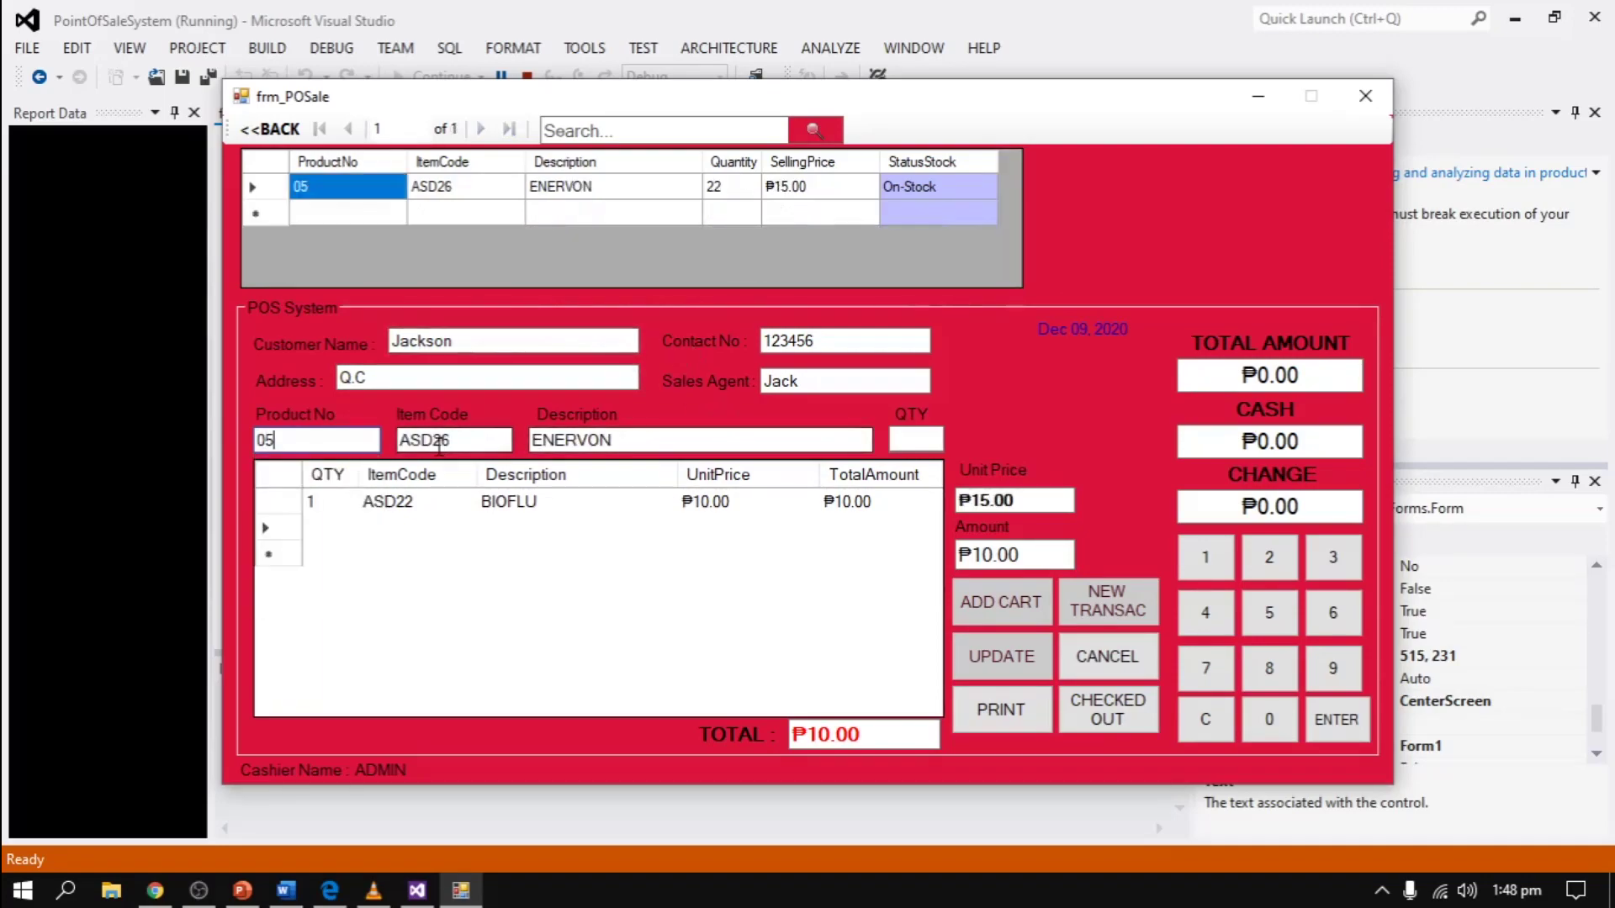
{"action": "left_click", "coordinate": [919, 445]}
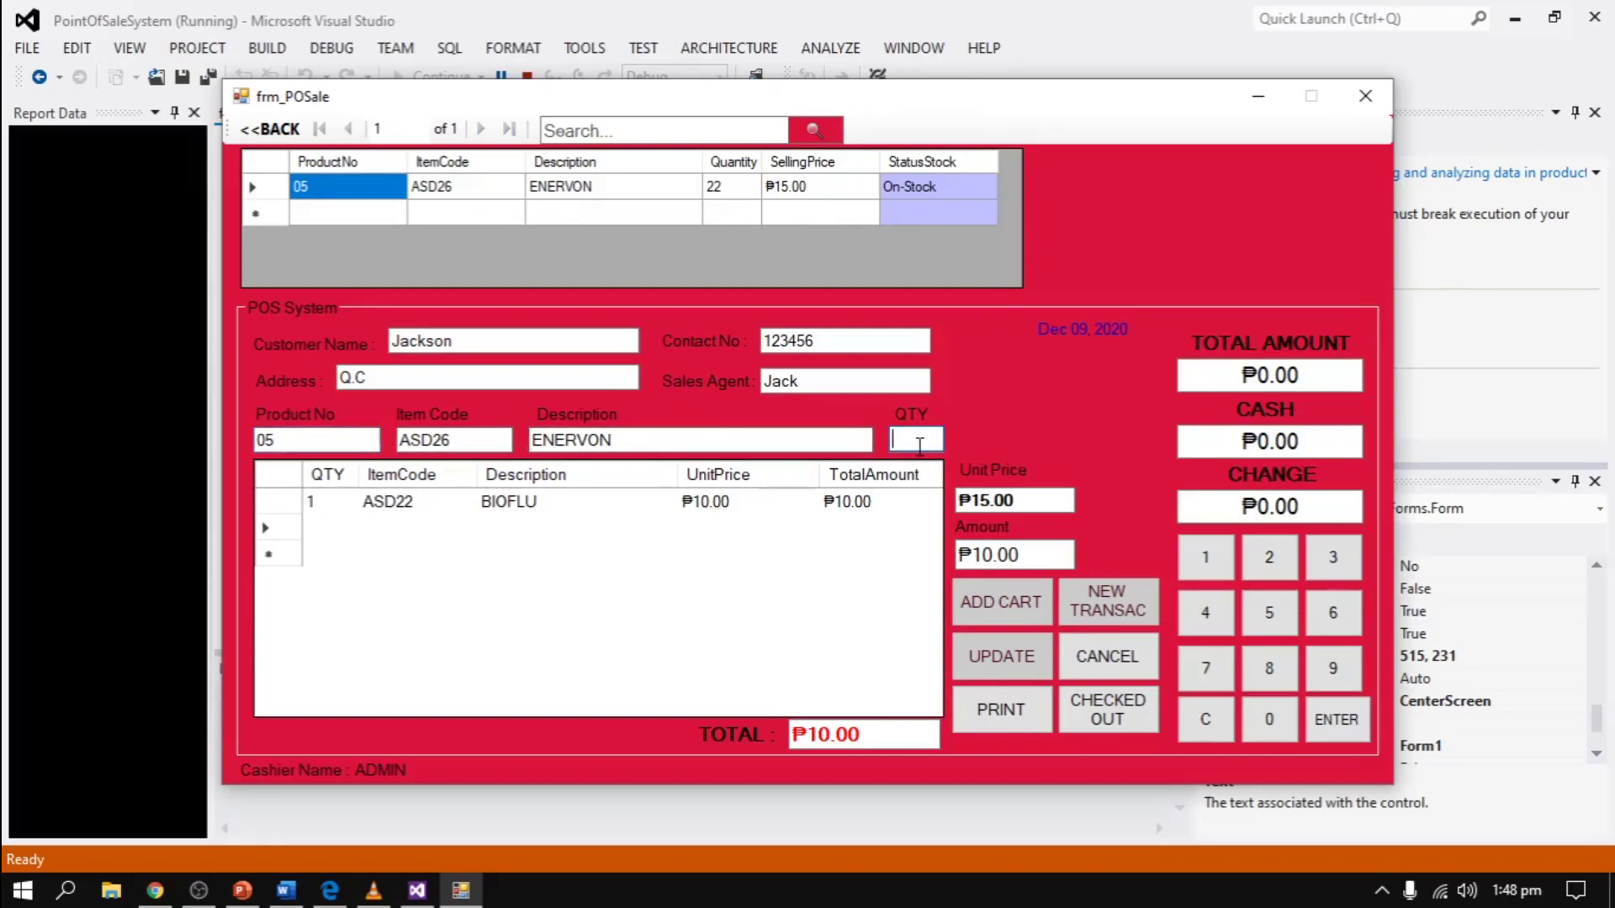
{"action": "type", "text": "2"}
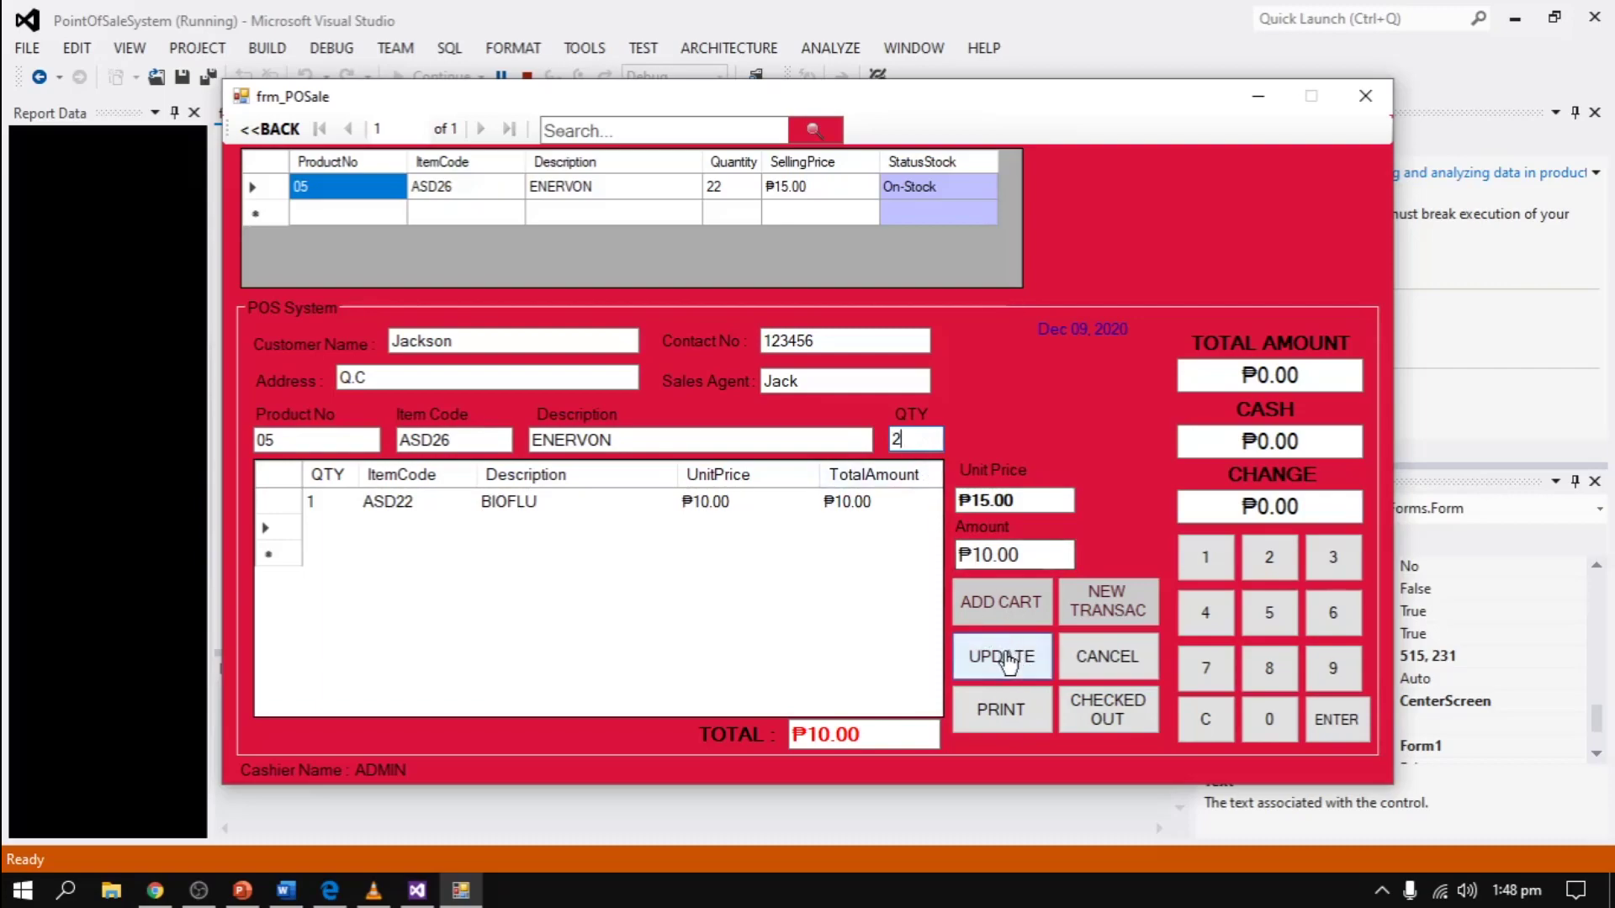
{"action": "left_click", "coordinate": [1005, 662]}
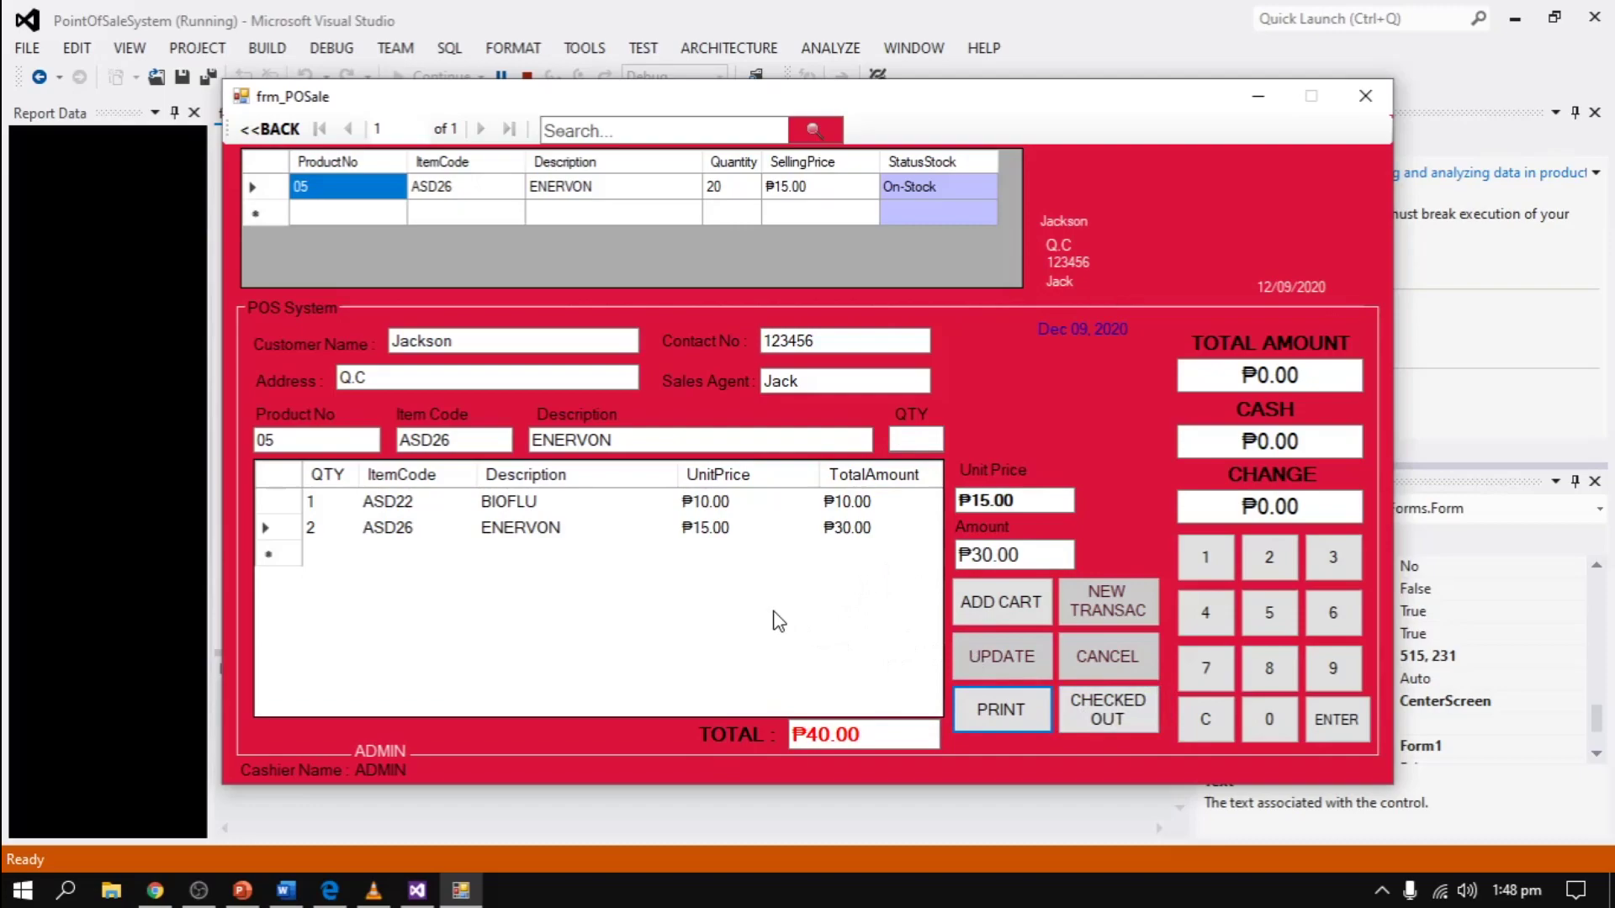
- Check out the ₱40.00 sale with ₱100.00 cash, giving ₱60.00 change
{"action": "left_click", "coordinate": [1106, 716]}
{"action": "left_click", "coordinate": [809, 522]}
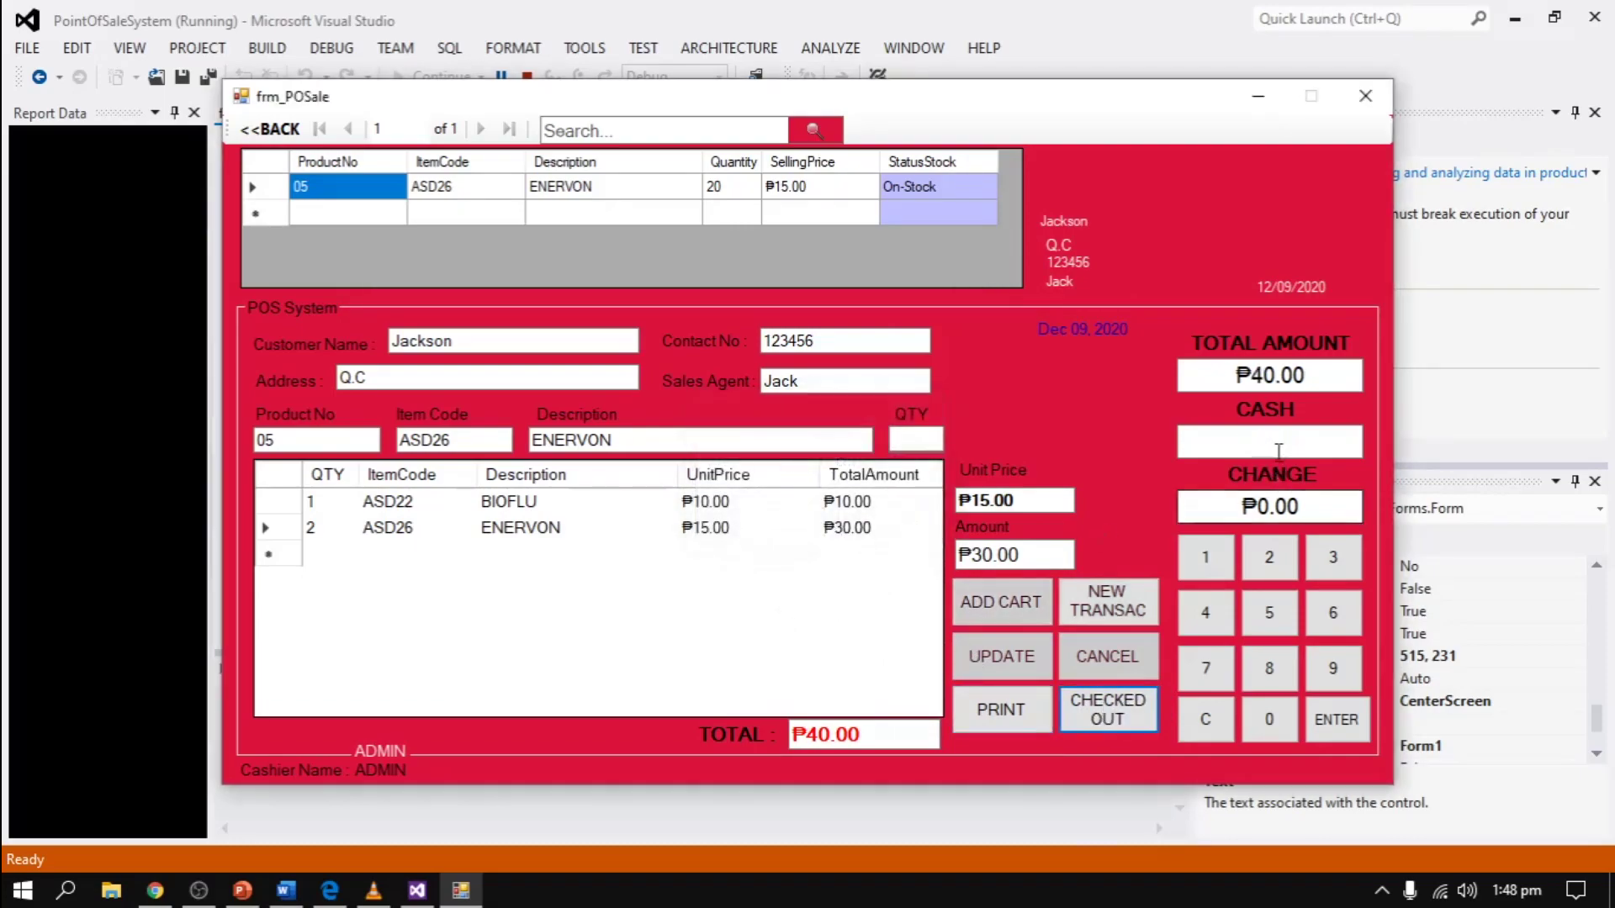
{"action": "left_click", "coordinate": [1277, 451]}
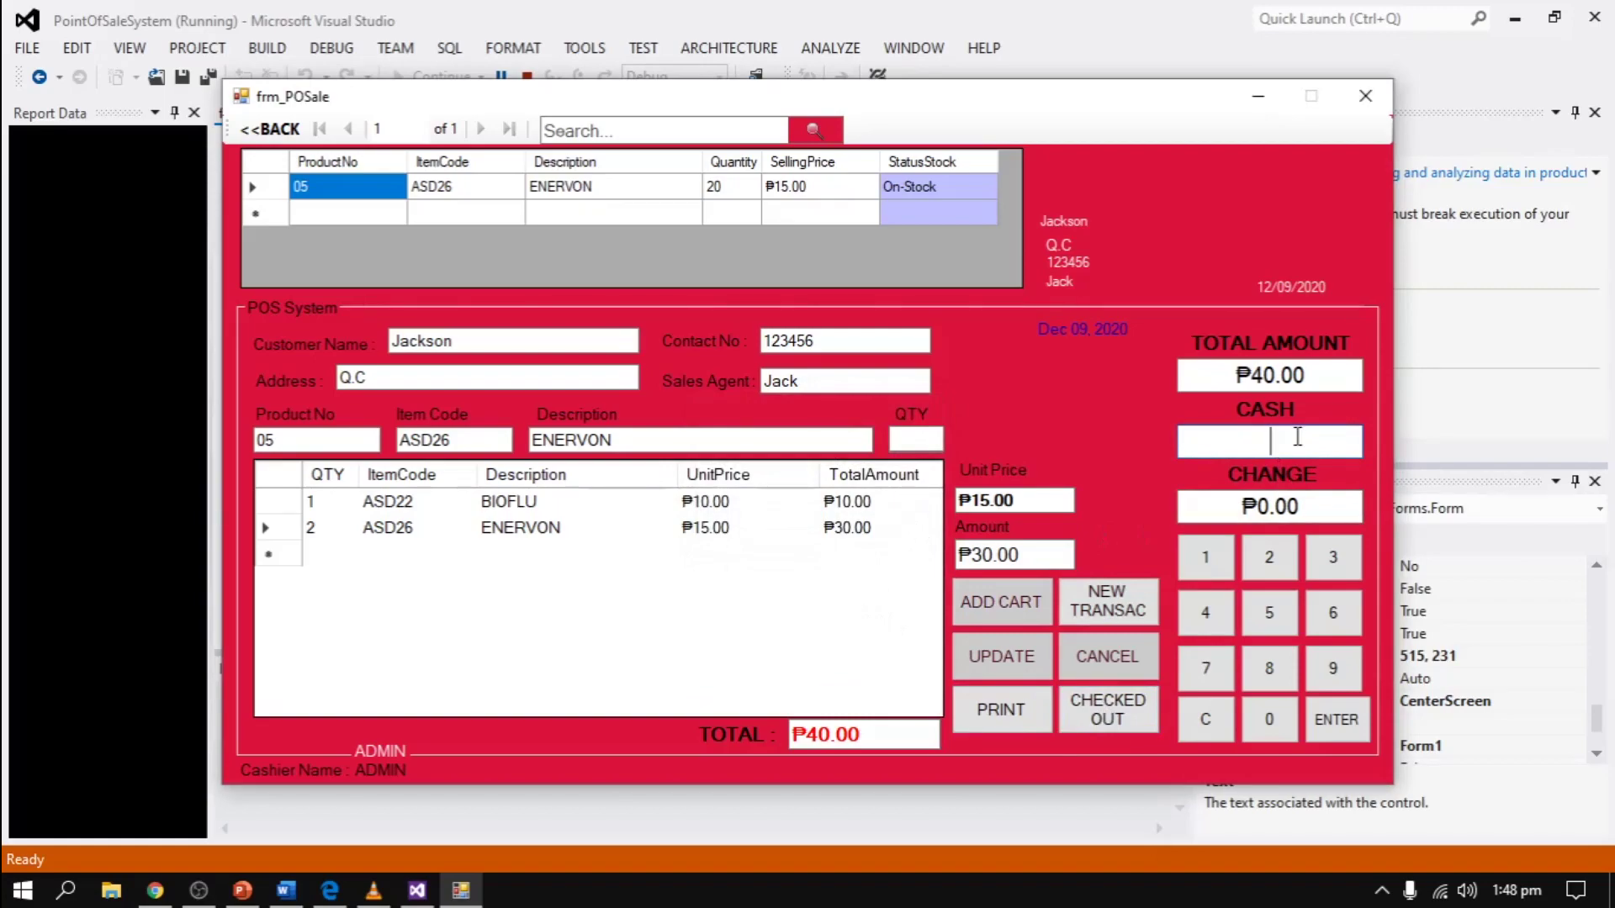
{"action": "type", "text": "1200"}
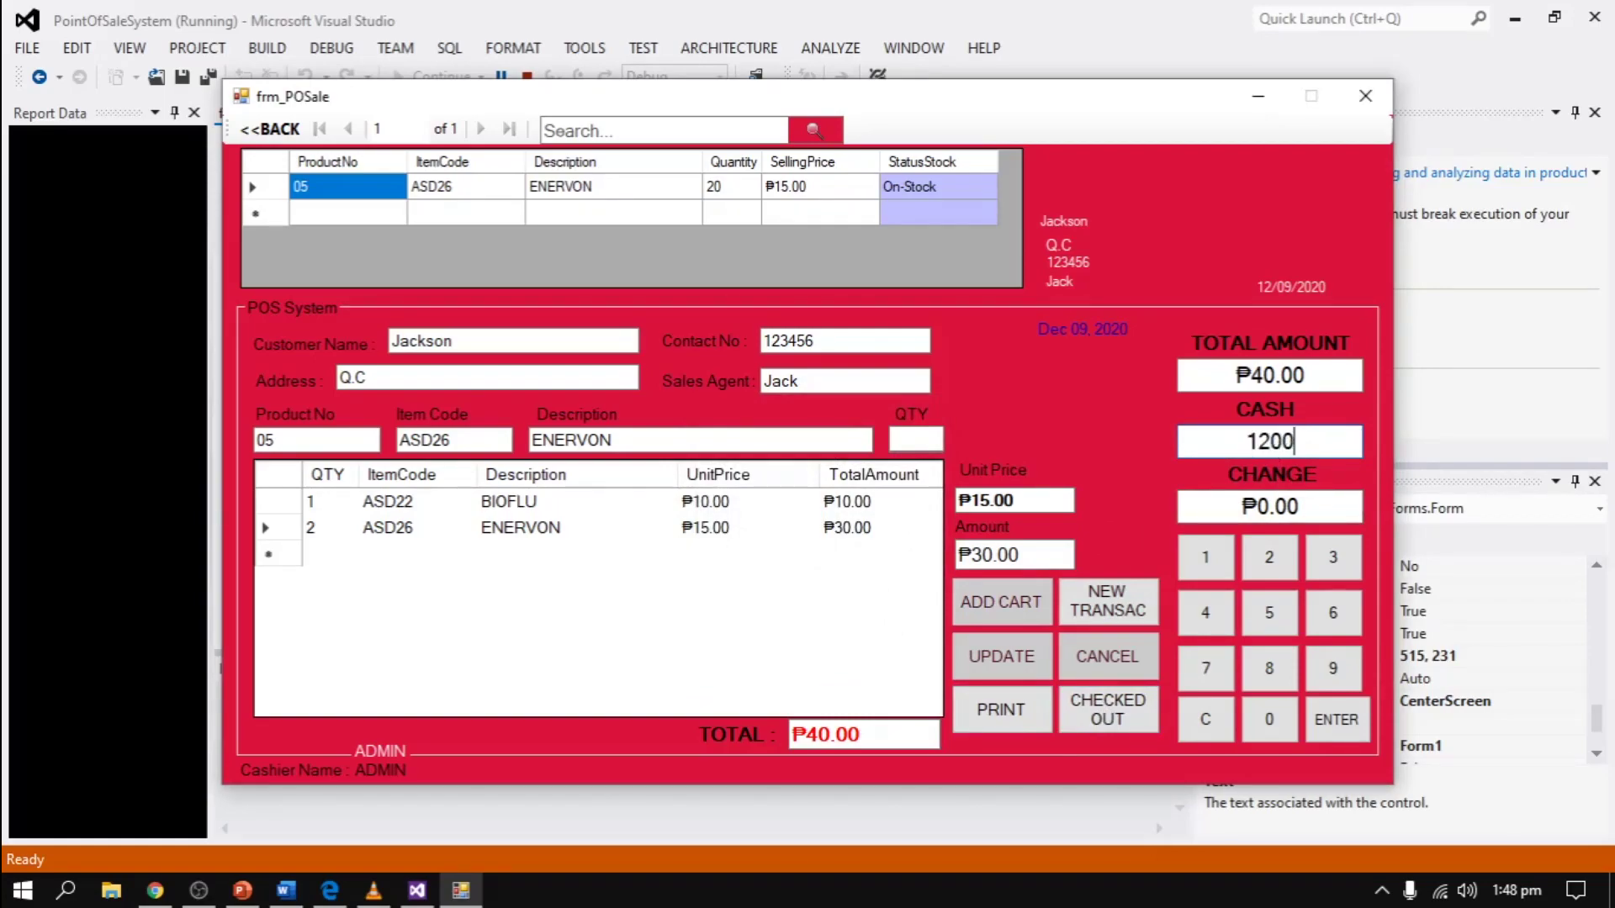
{"action": "key", "text": "BackSpace"}
{"action": "key", "text": "BackSpace"}
{"action": "key", "text": "BackSpace"}
{"action": "type", "text": "00"}
{"action": "left_click", "coordinate": [1336, 720]}
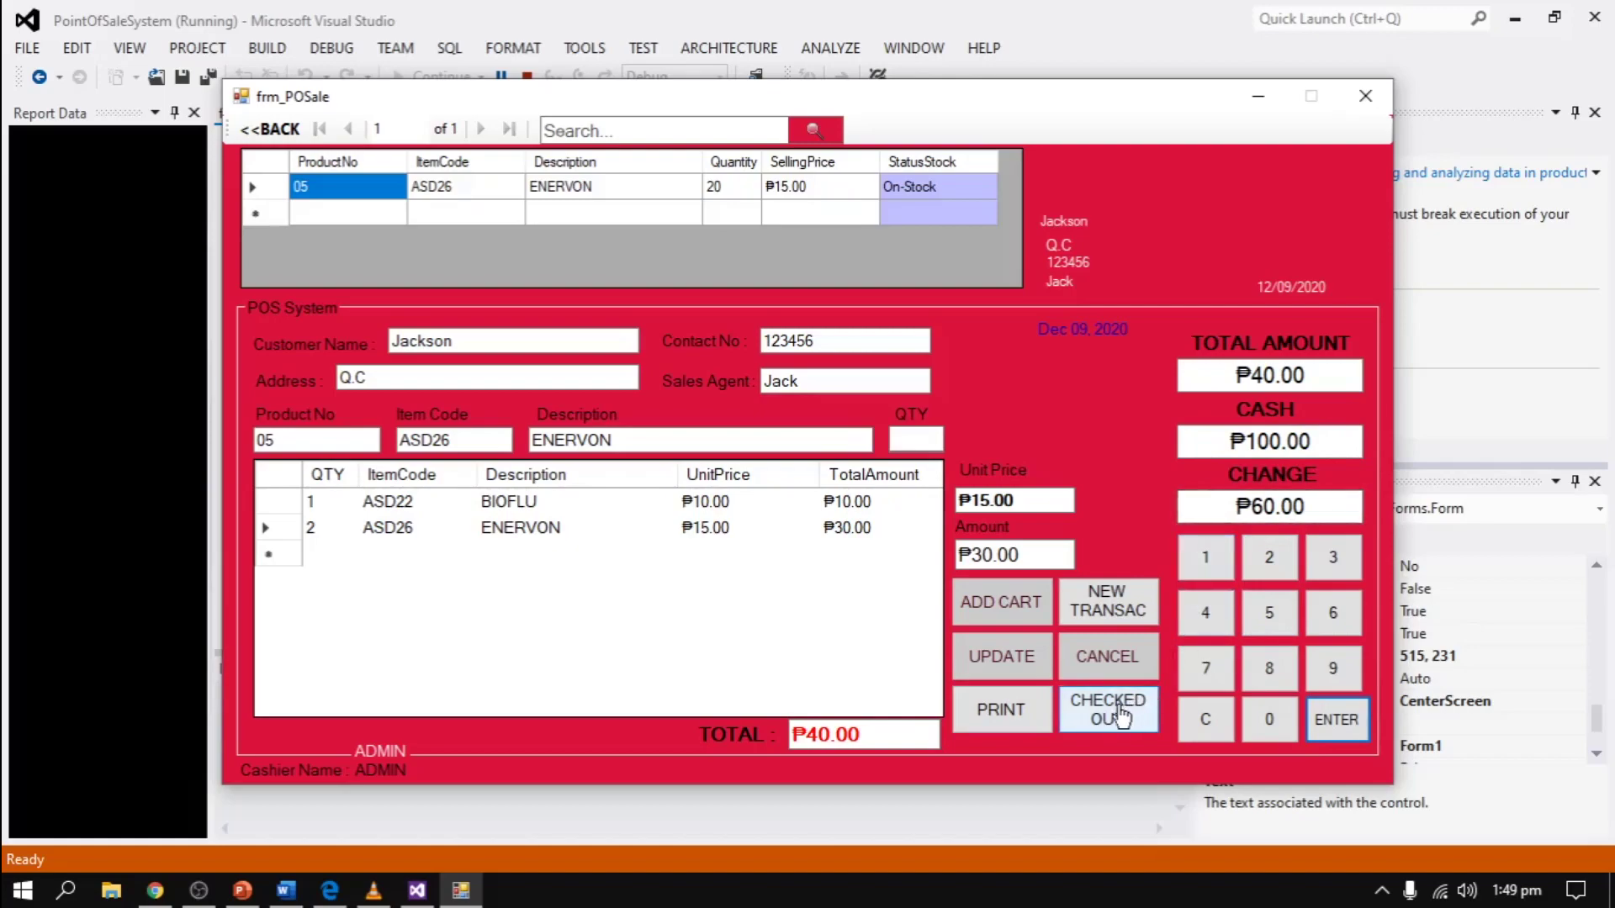
- Confirm checkout, print the BIOFLU and ENERVON receipt, and reset the form for a new transaction
{"action": "left_click", "coordinate": [1119, 713]}
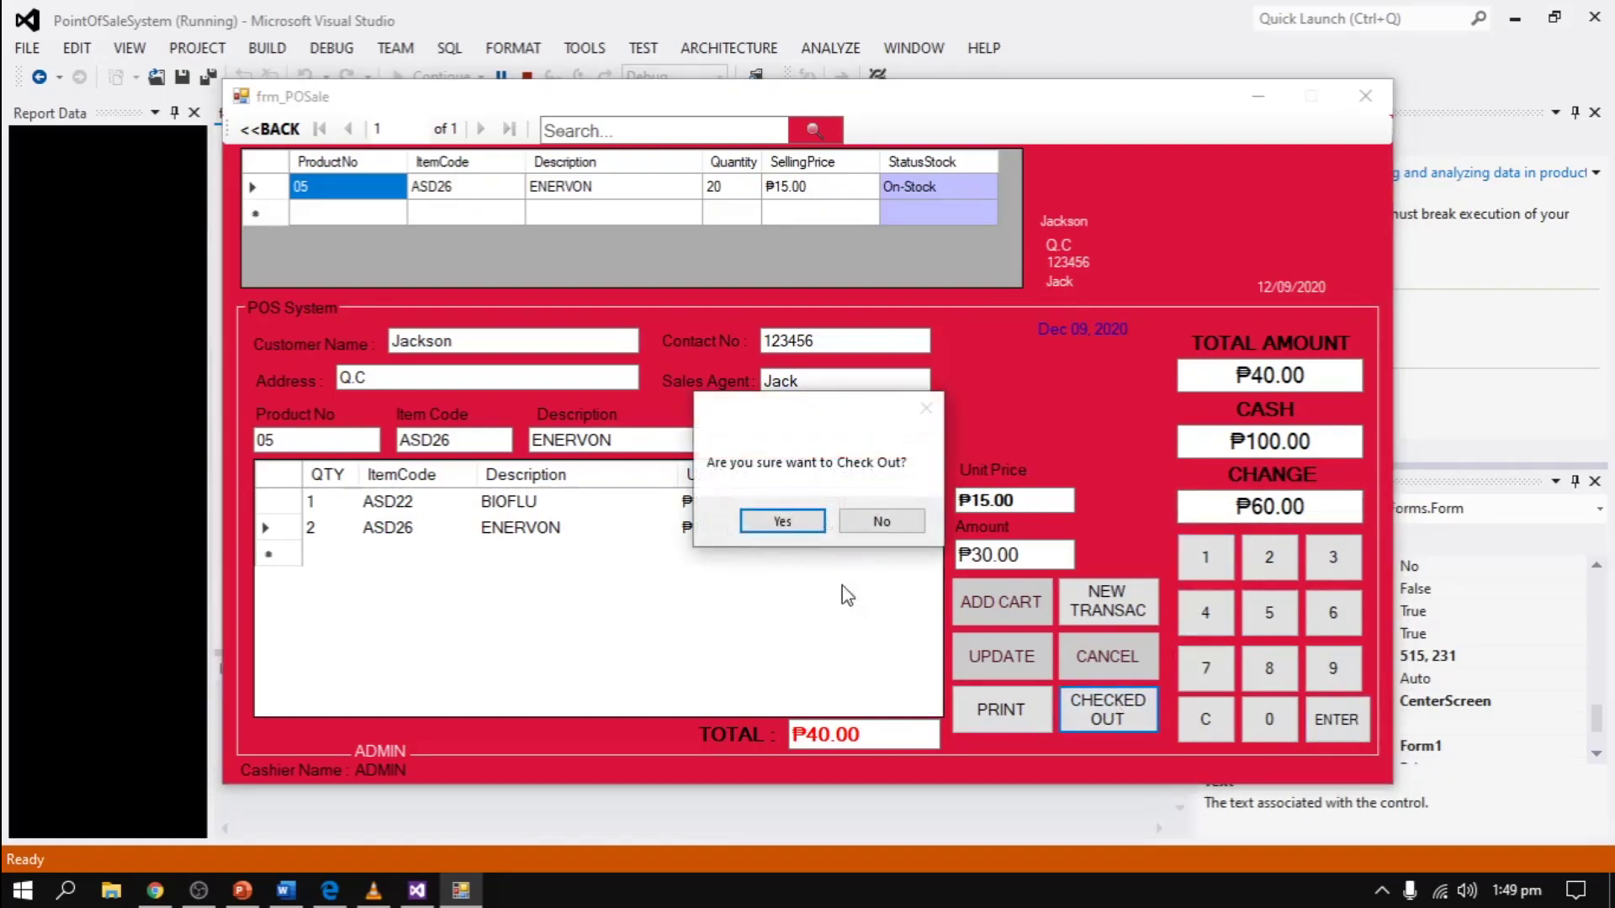
{"action": "left_click", "coordinate": [783, 521]}
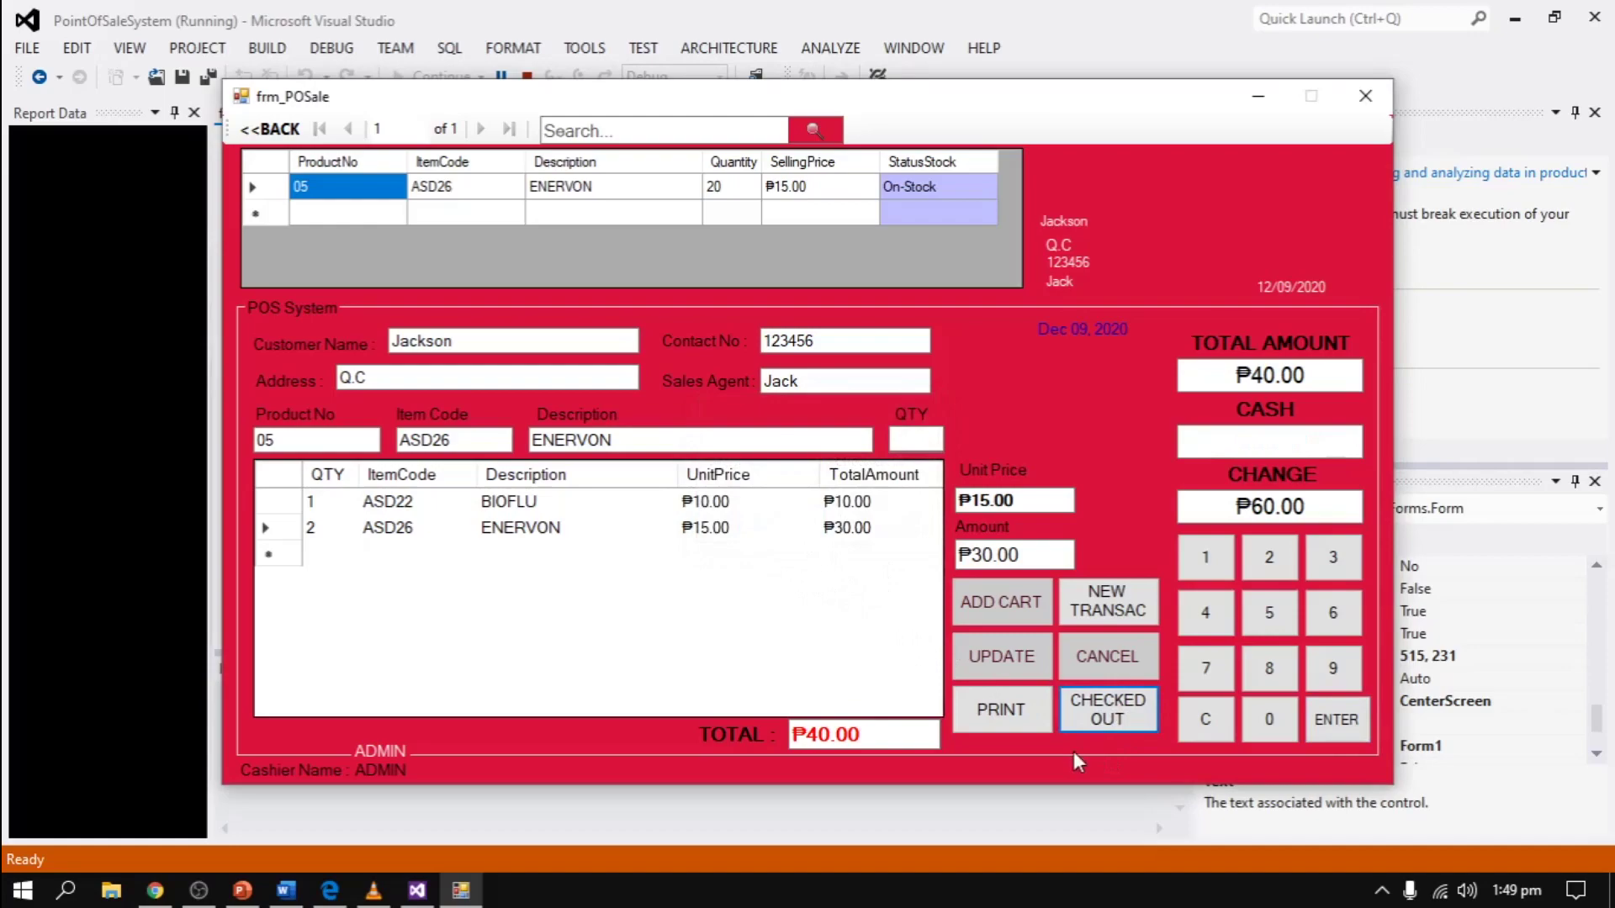
{"action": "left_click", "coordinate": [1003, 723]}
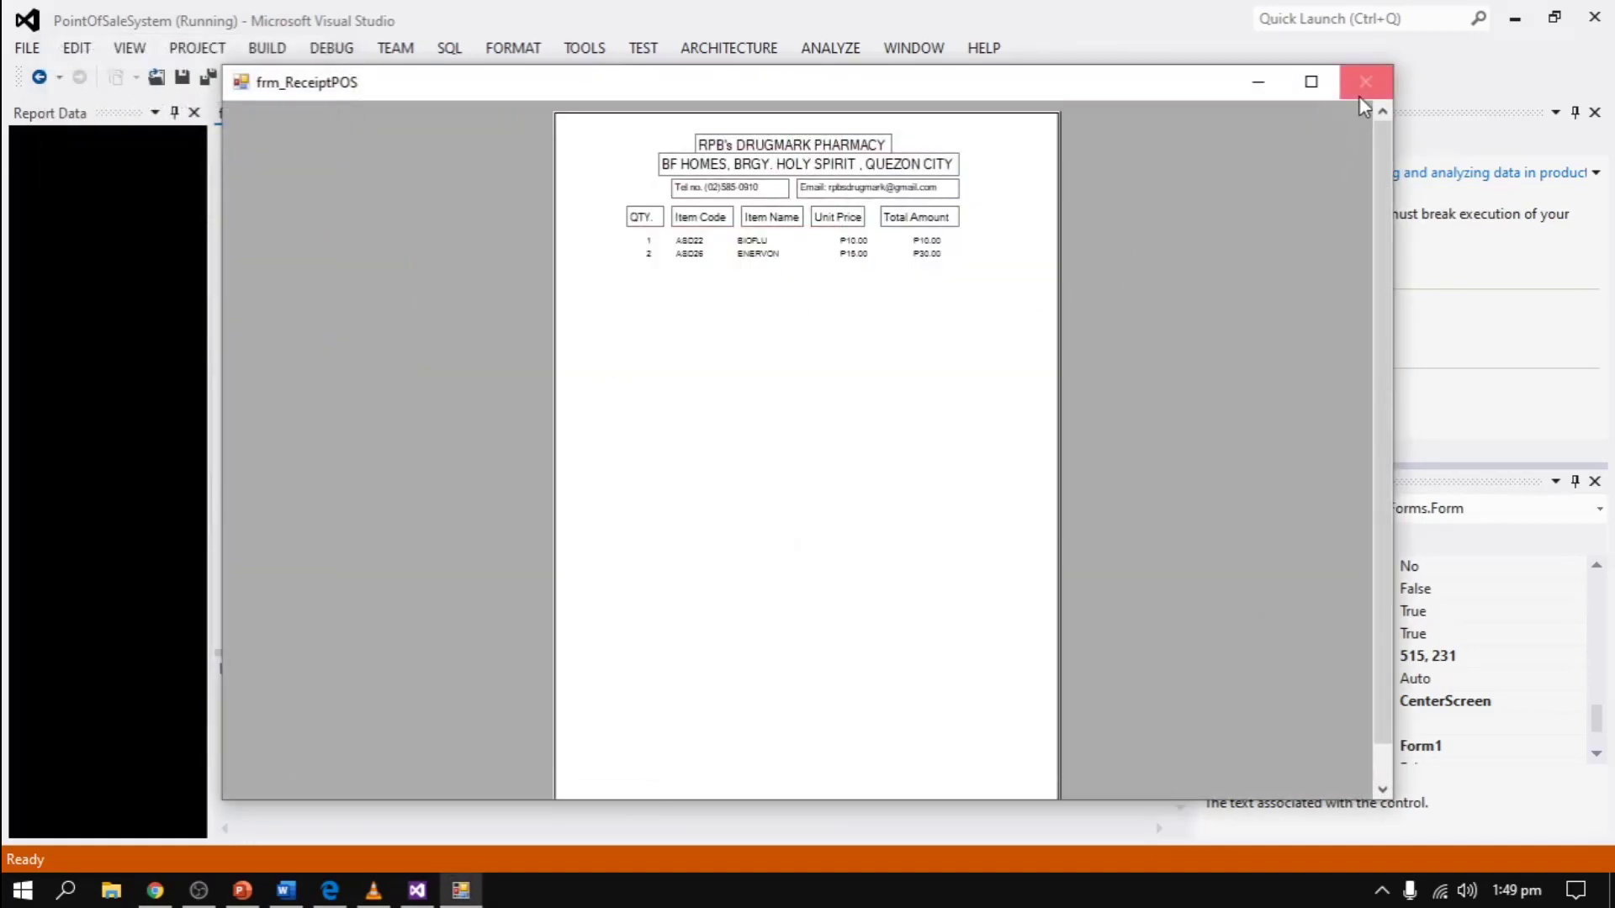
{"action": "left_click", "coordinate": [1360, 97]}
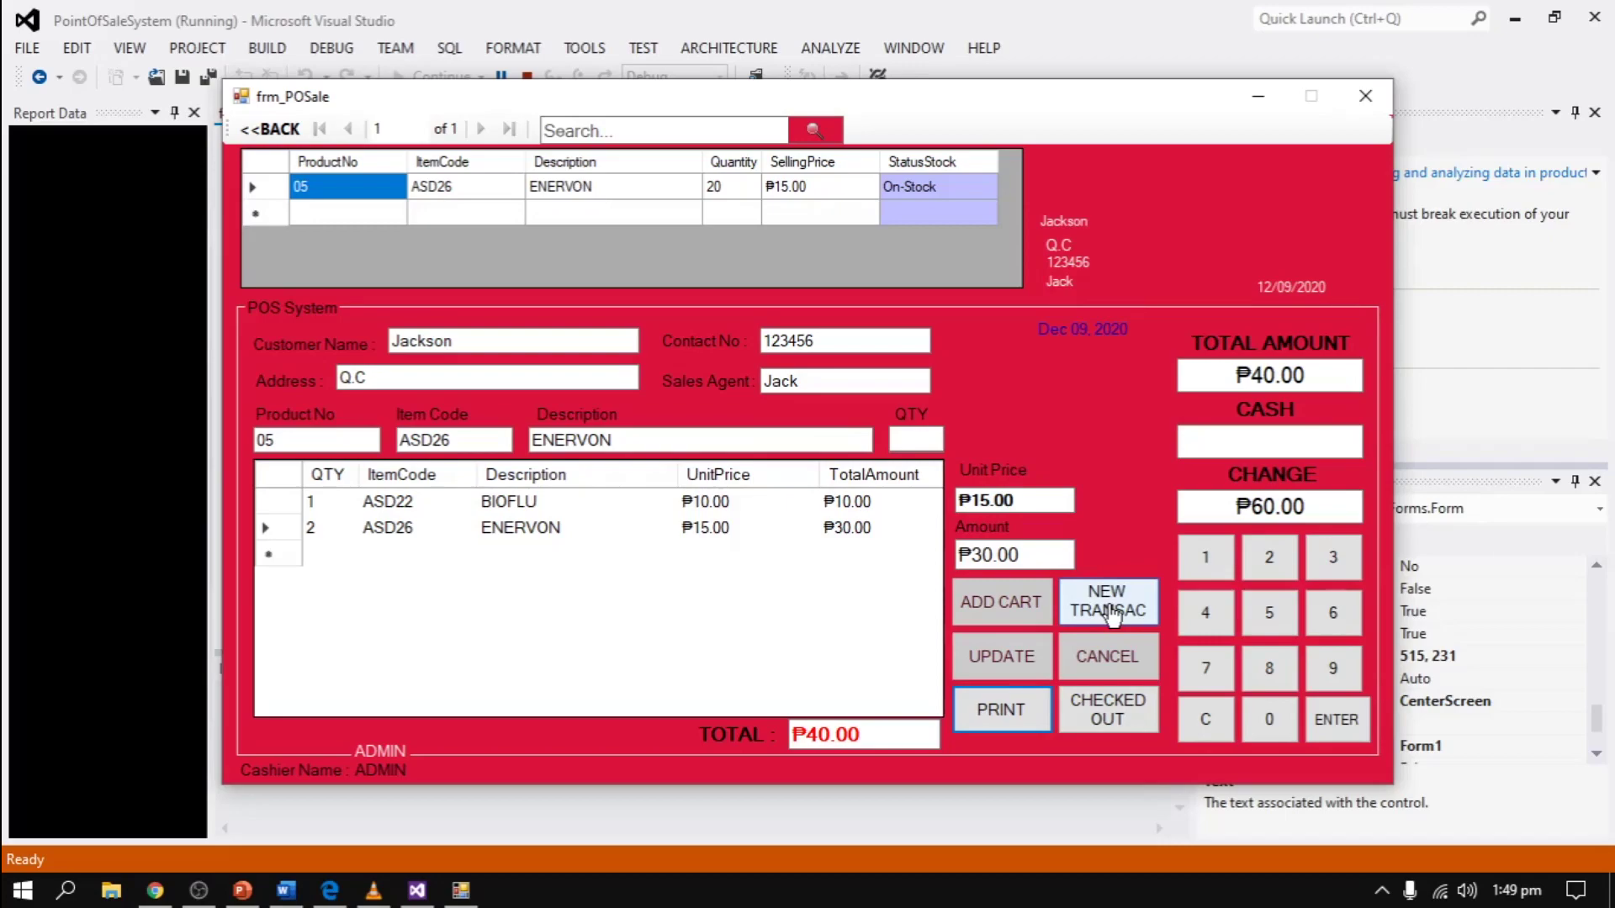
{"action": "left_click", "coordinate": [1110, 615]}
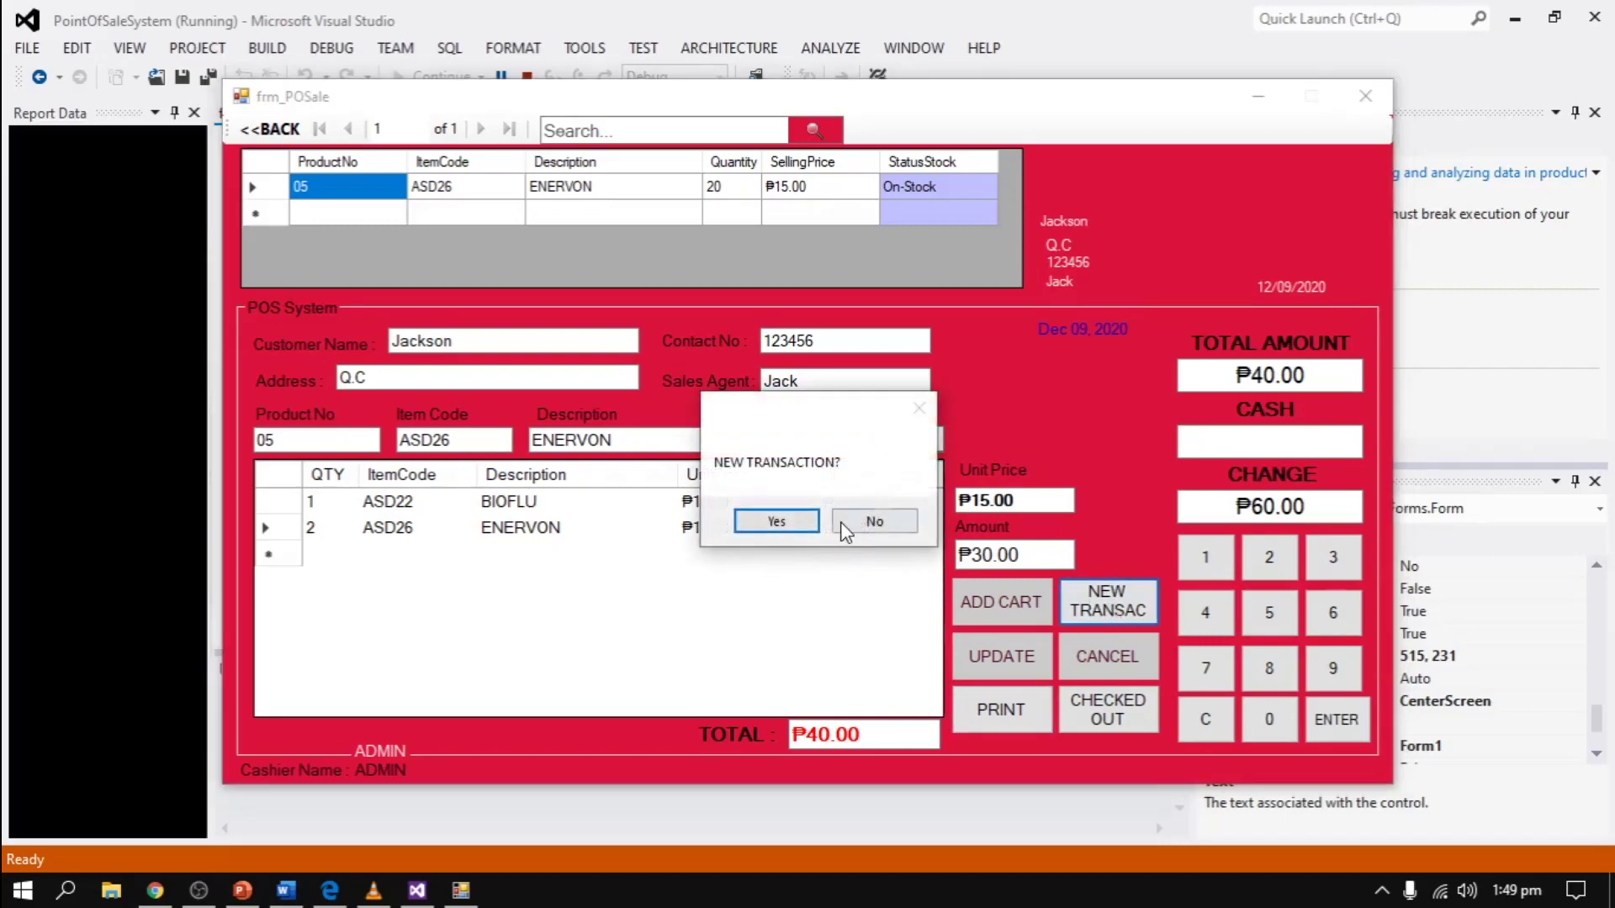
{"action": "left_click", "coordinate": [786, 525]}
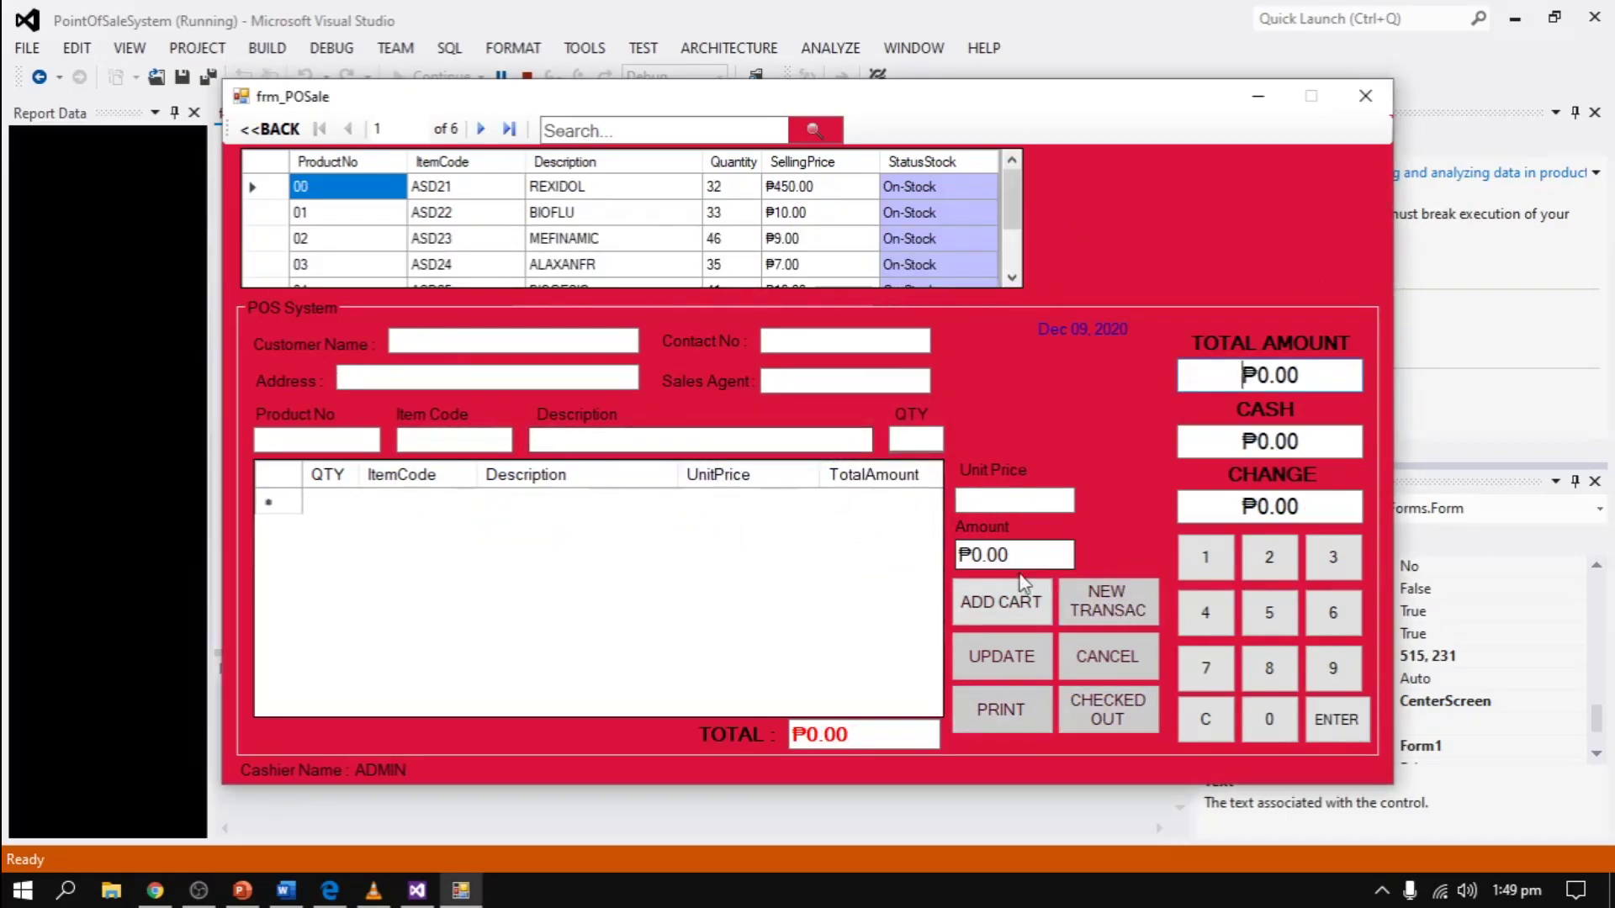
- Browse the ten-record Sales View, including the newest sale, then go back to the main menu
{"action": "left_click", "coordinate": [271, 128]}
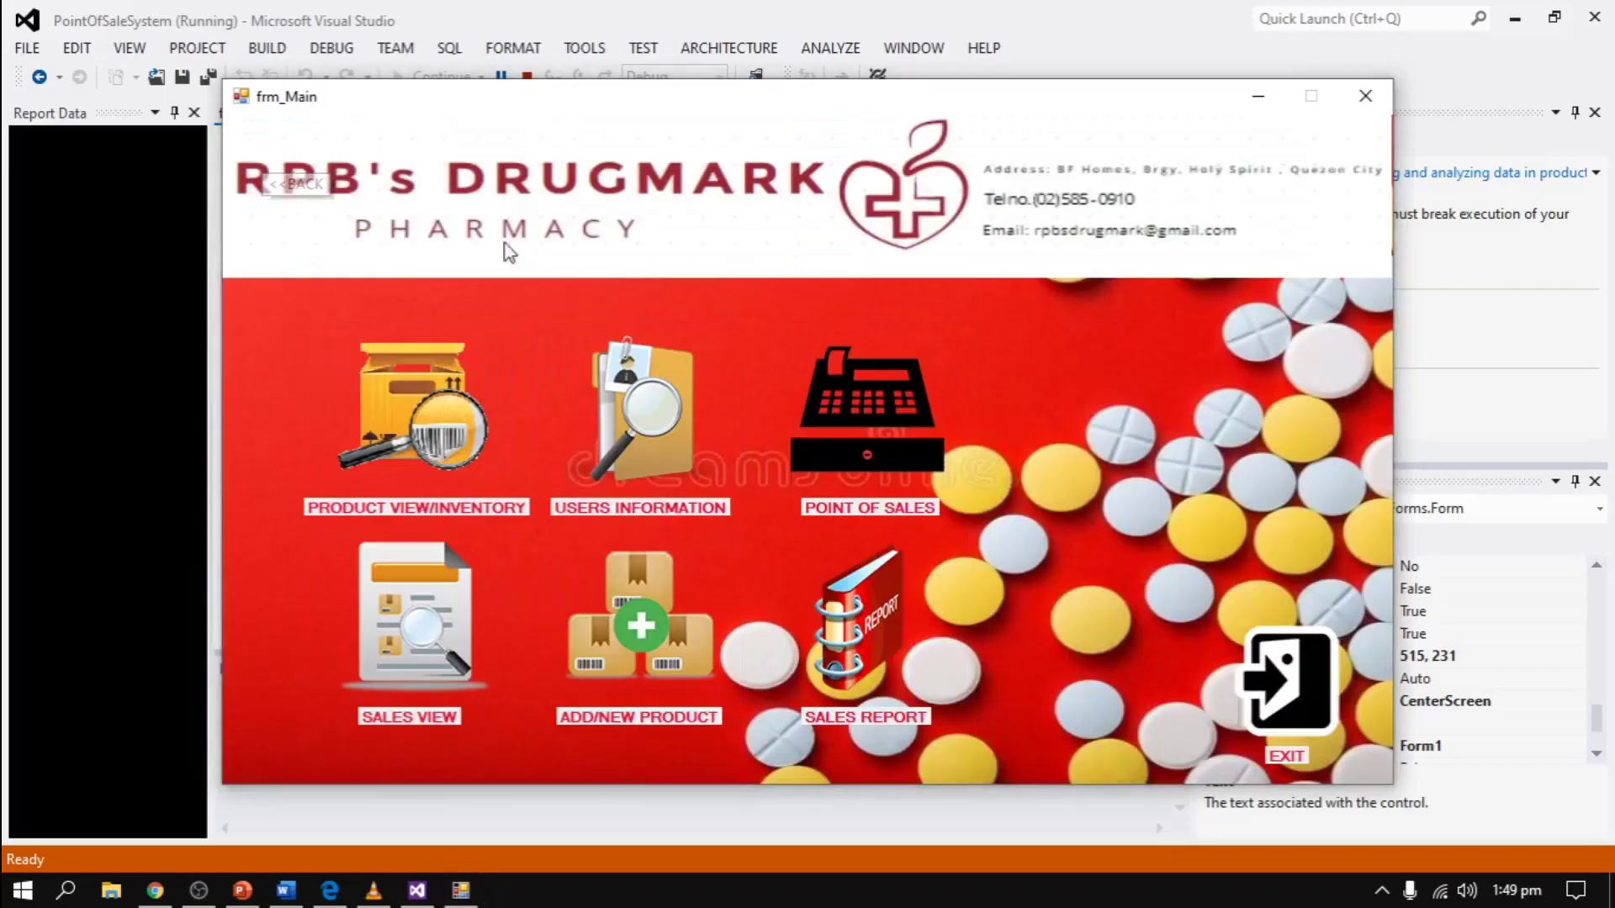
{"action": "left_click", "coordinate": [421, 607]}
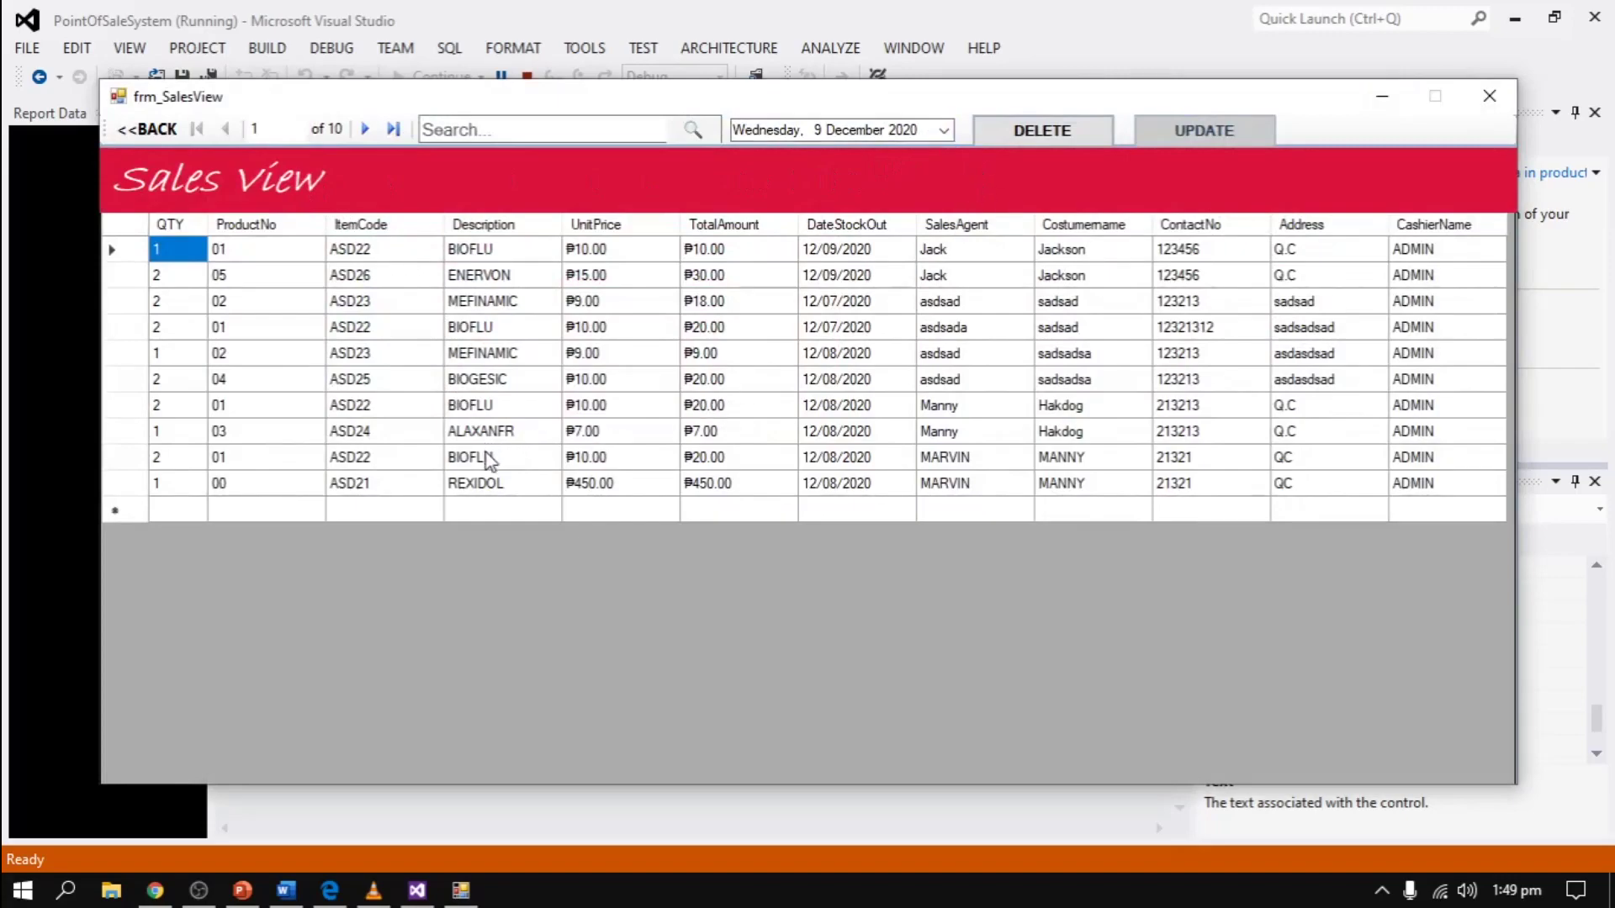
{"action": "left_click", "coordinate": [967, 461]}
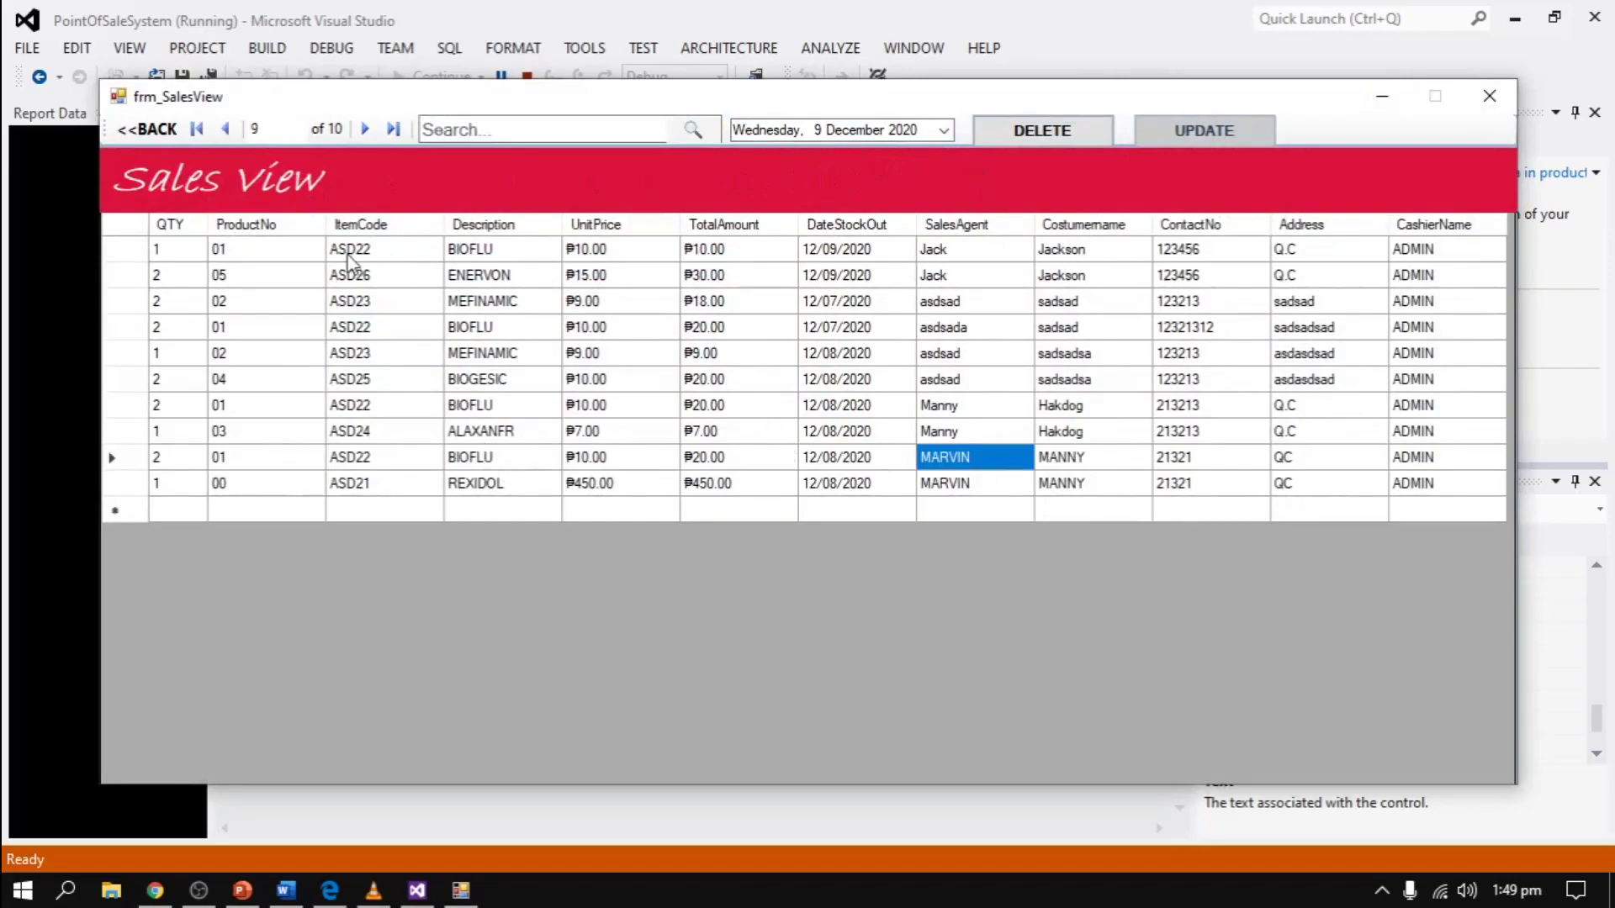
{"action": "left_click", "coordinate": [928, 255]}
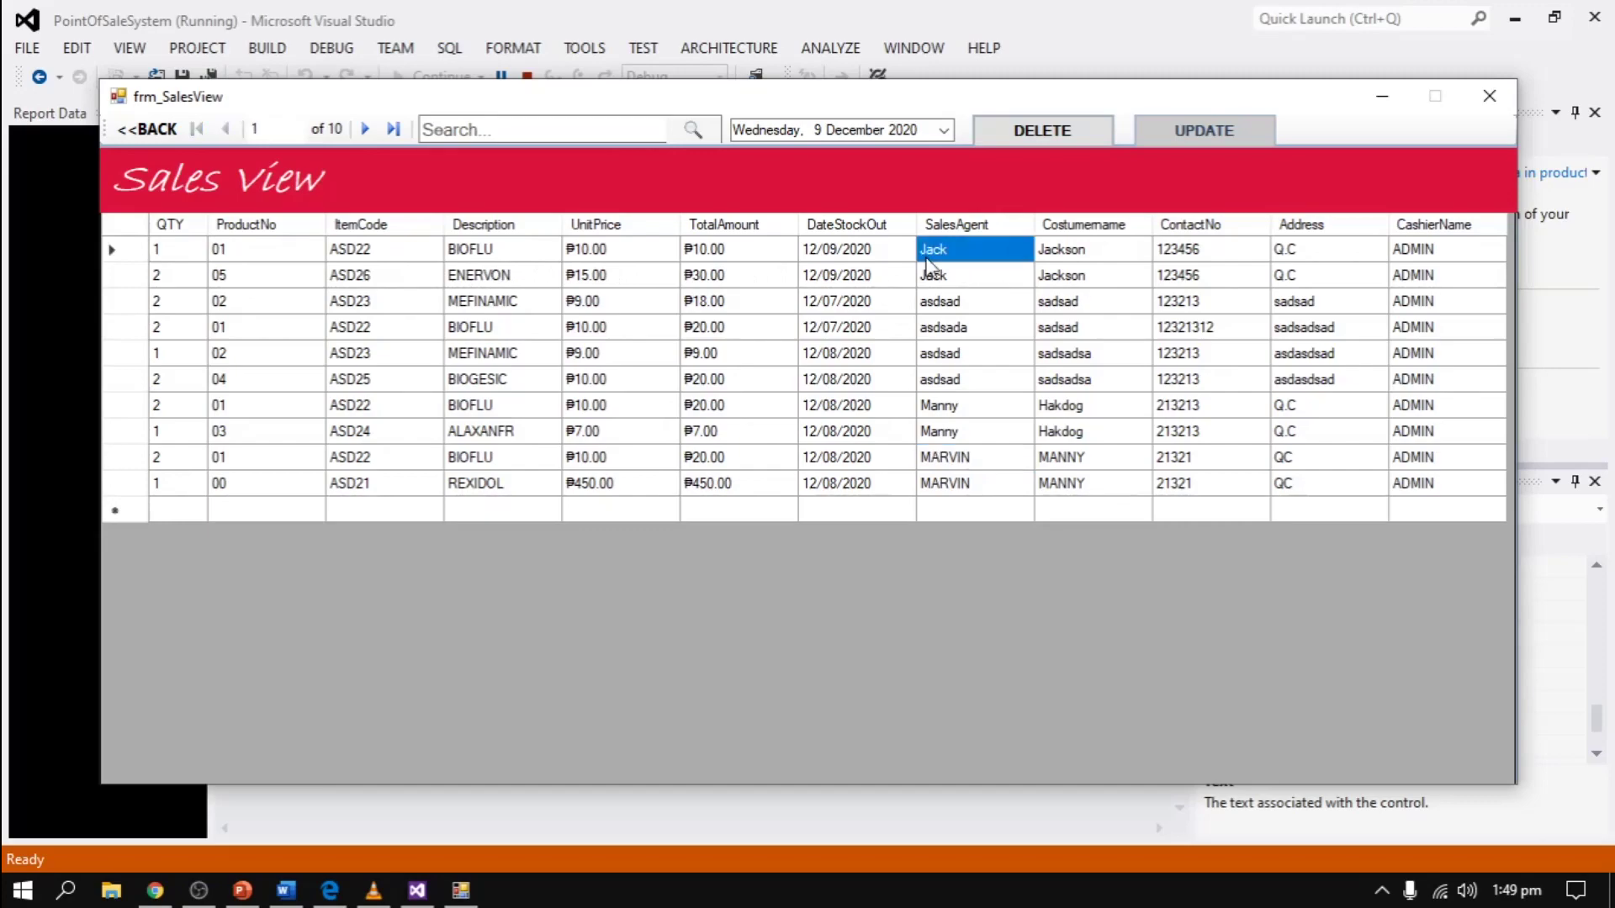
{"action": "left_click", "coordinate": [1095, 260]}
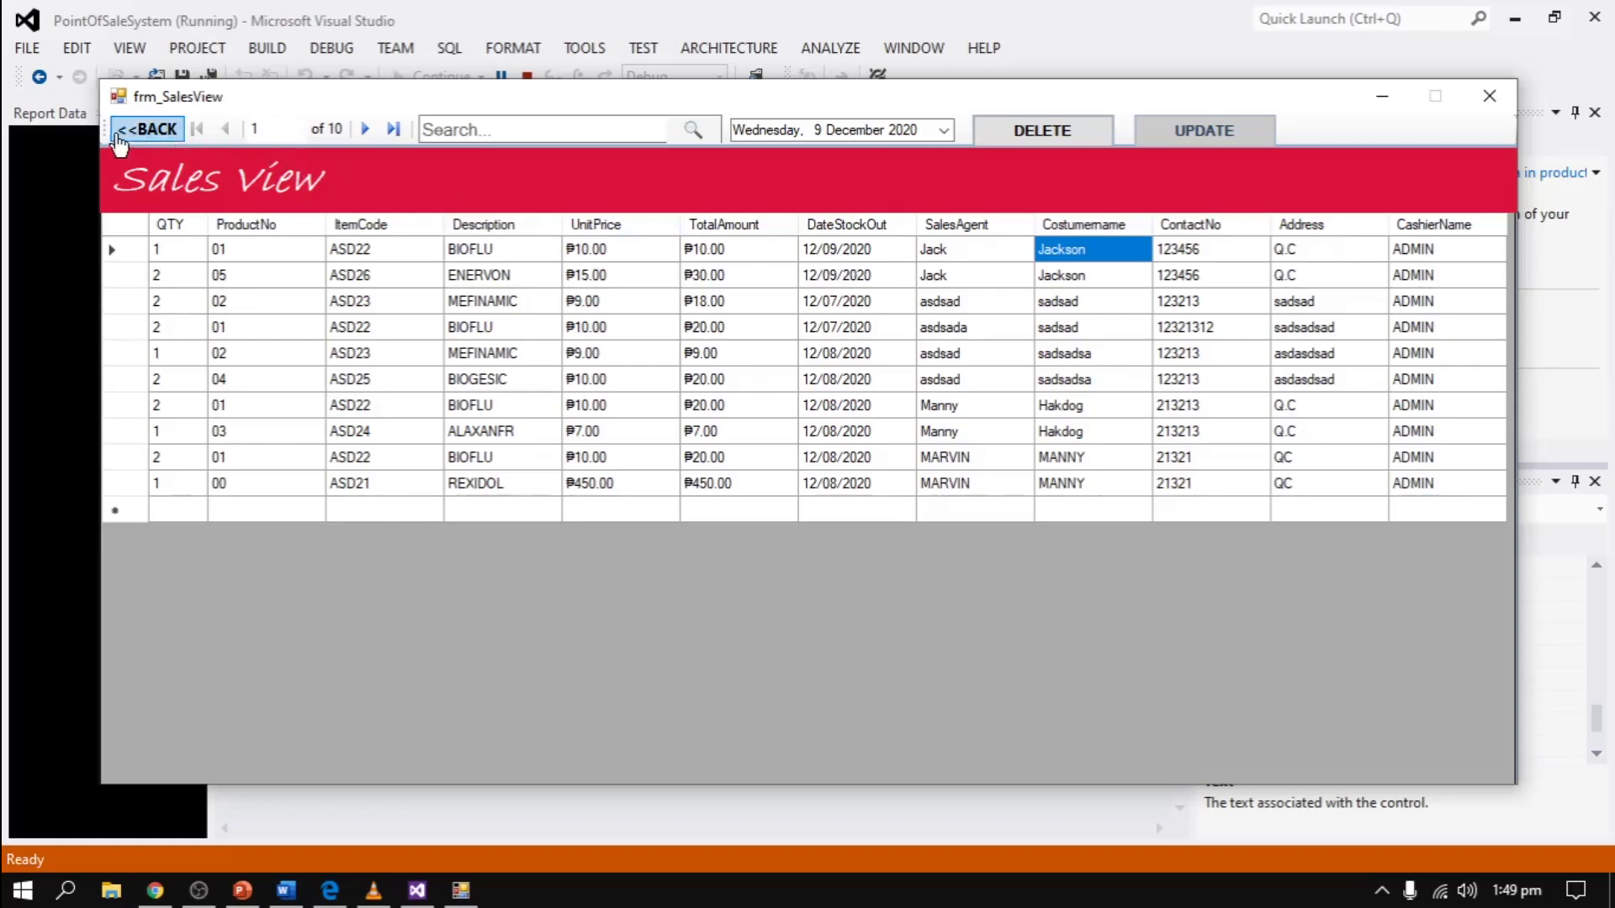
{"action": "left_click", "coordinate": [147, 129]}
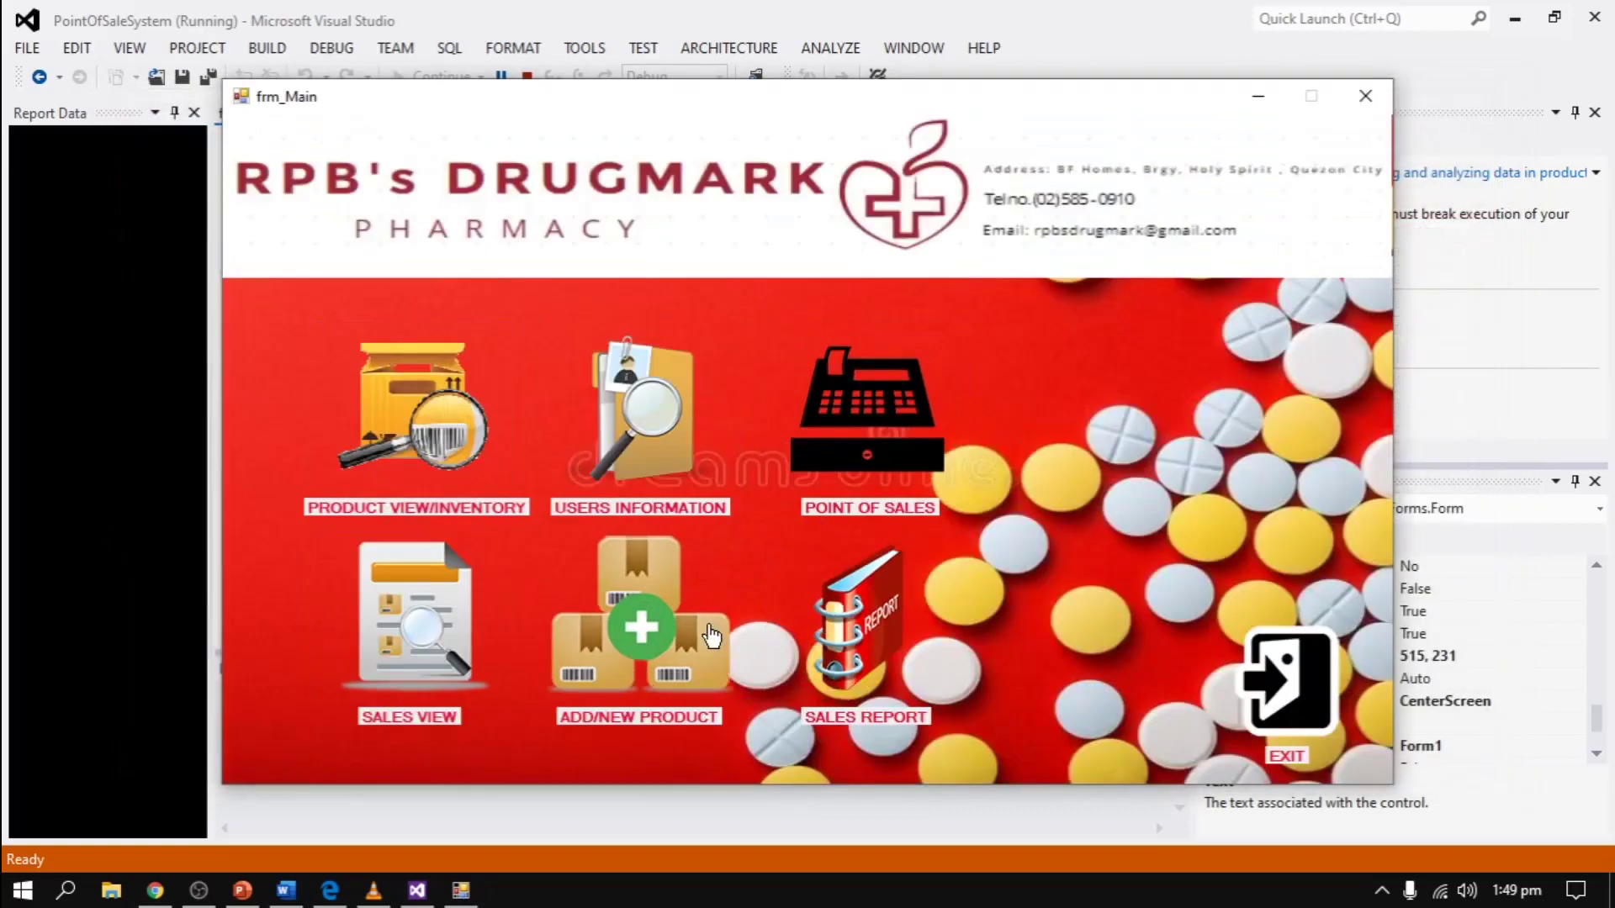
- Generate the 9 December 2020 daily sales report (₱40.00) and close it
{"action": "left_click", "coordinate": [824, 559]}
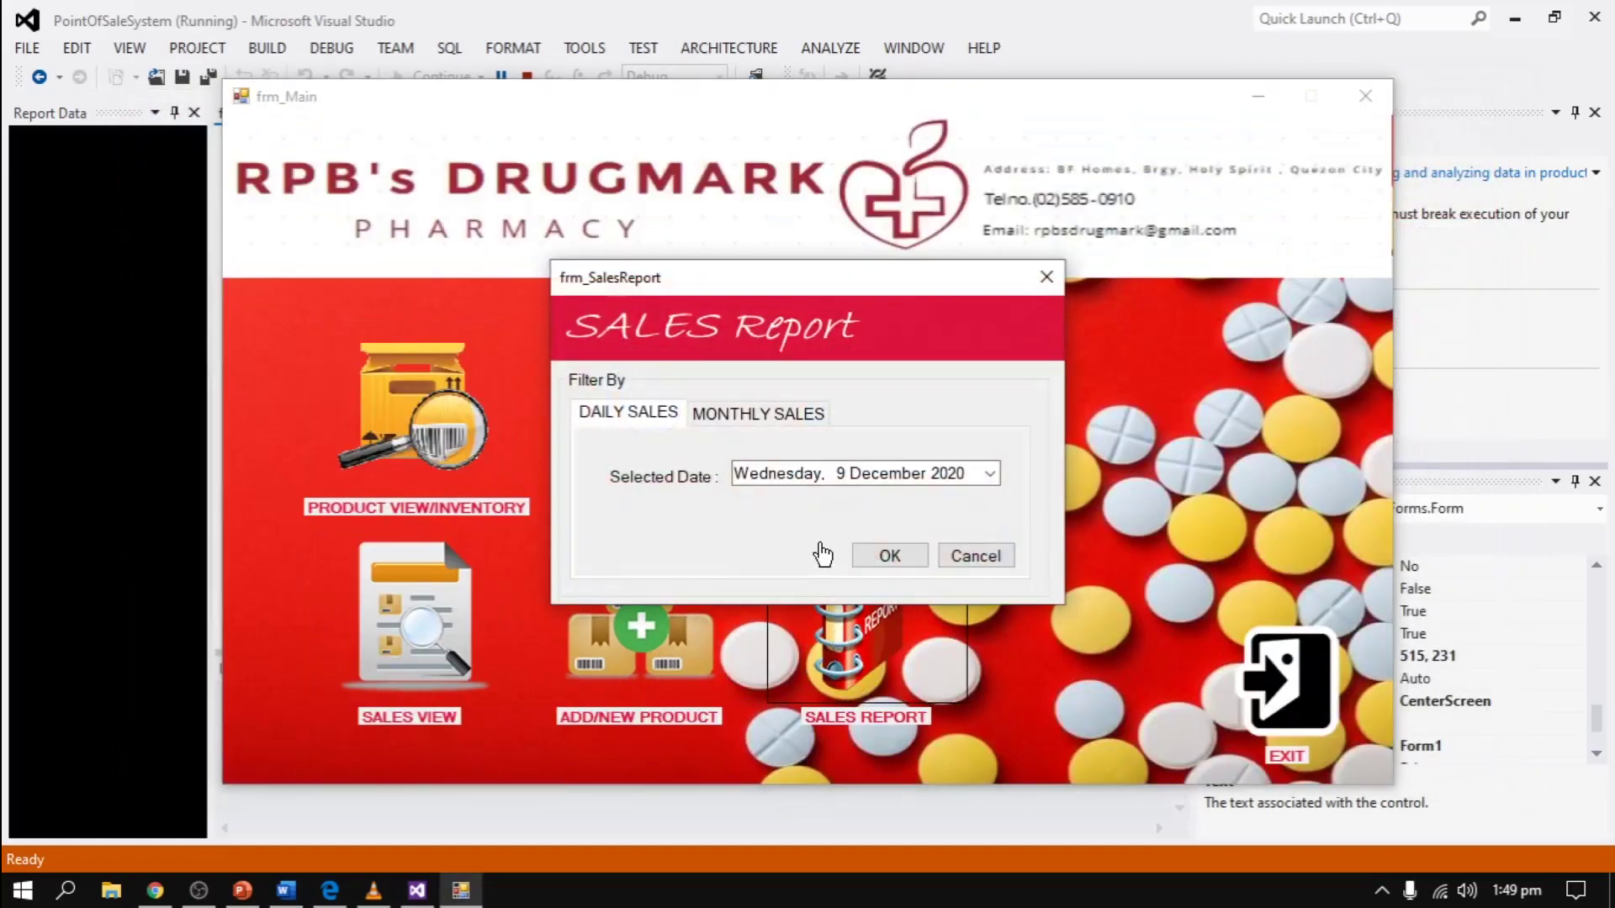
{"action": "left_click", "coordinate": [883, 563]}
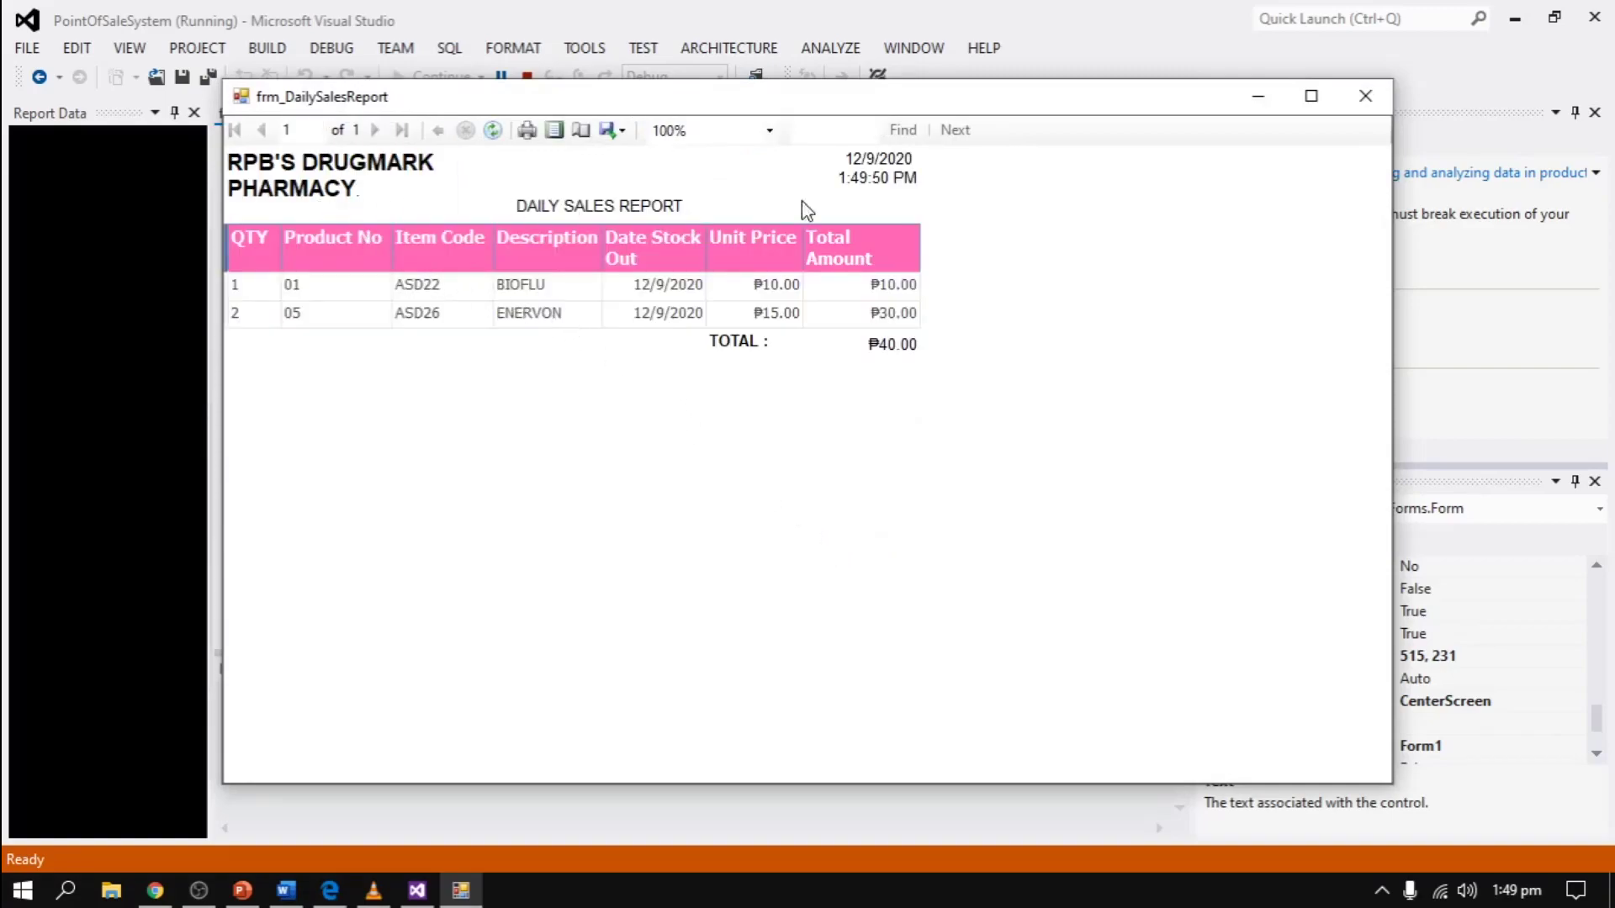
{"action": "left_click", "coordinate": [1365, 95]}
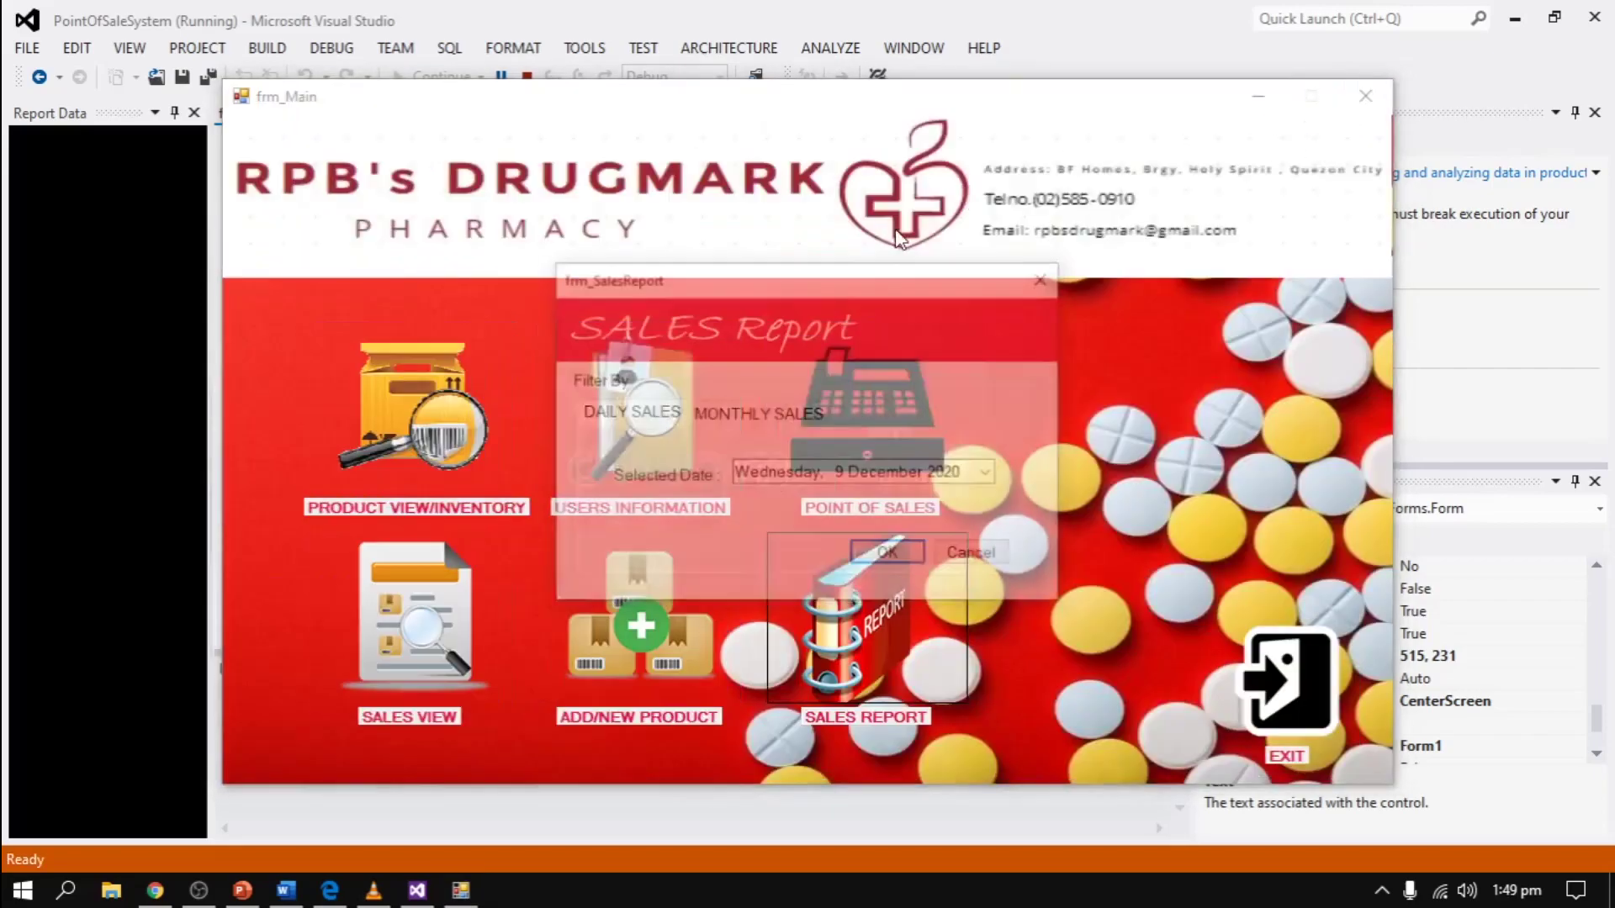
- Switch to Monthly Sales and set the FROM date to 2 August 2018
{"action": "left_click", "coordinate": [803, 418]}
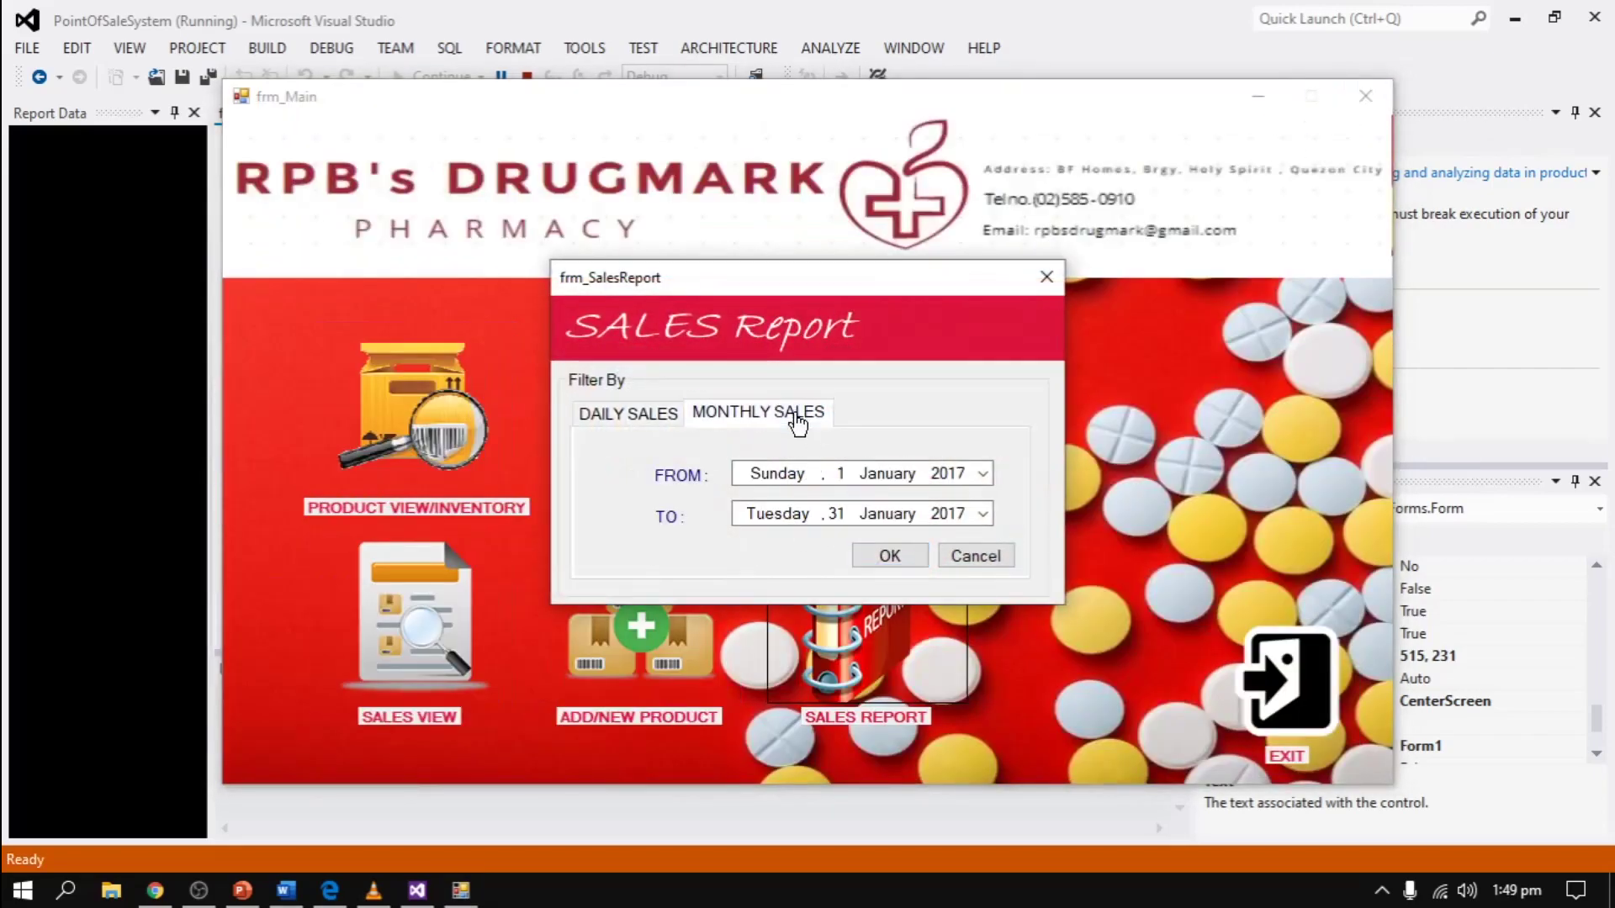
{"action": "left_click", "coordinate": [981, 473]}
{"action": "left_click", "coordinate": [981, 506]}
{"action": "left_click", "coordinate": [981, 505]}
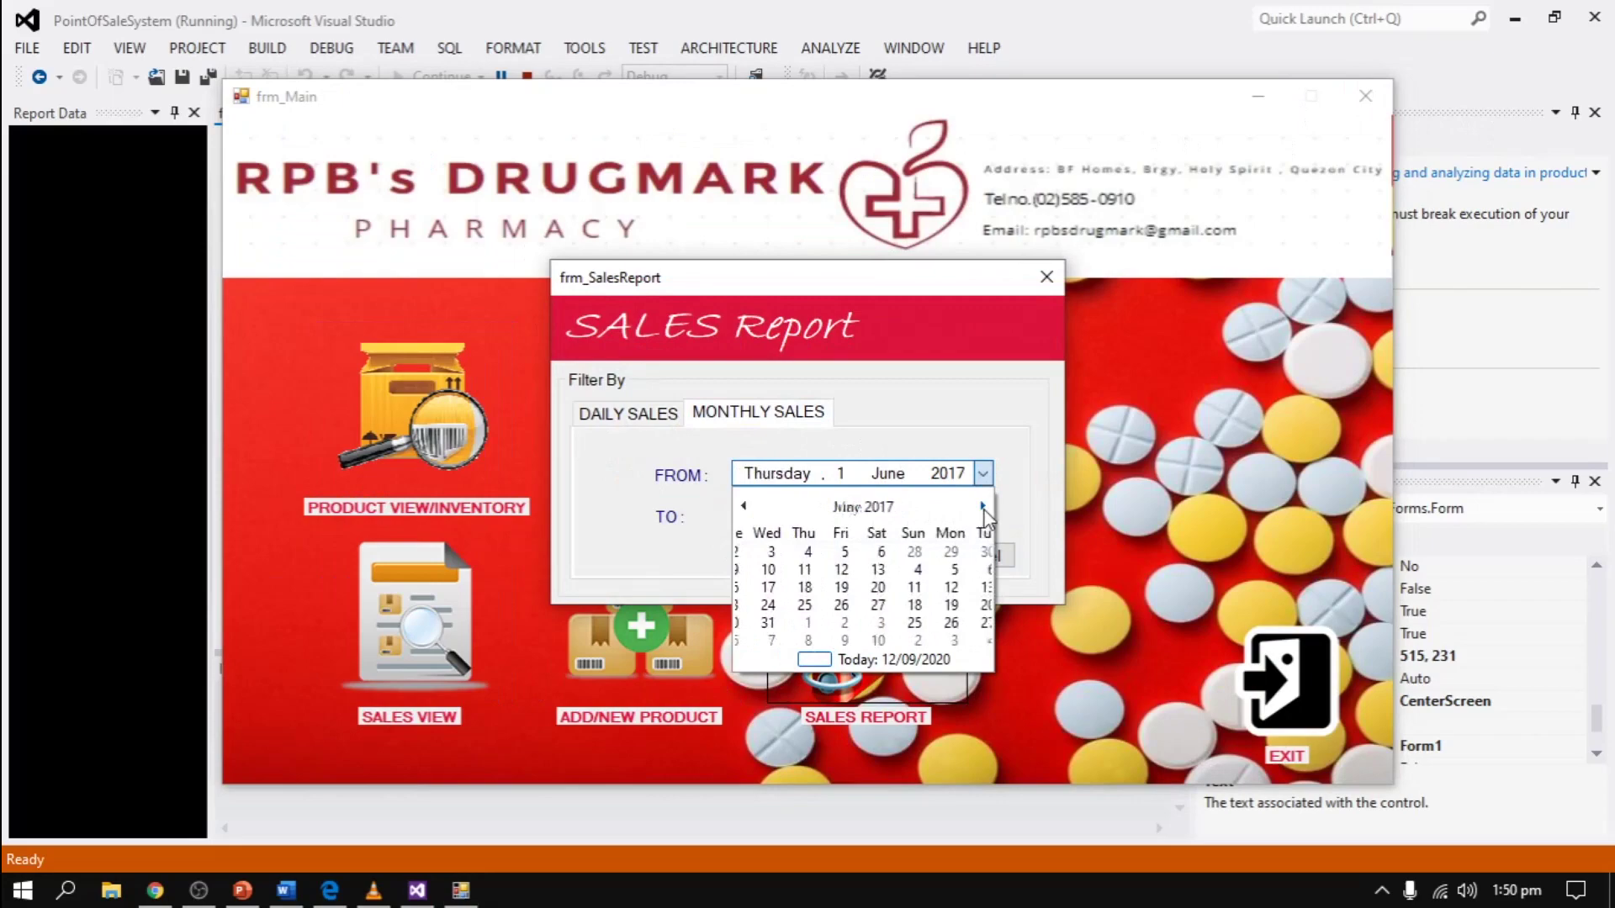
{"action": "left_click", "coordinate": [981, 506]}
{"action": "left_click", "coordinate": [982, 505]}
{"action": "left_click", "coordinate": [981, 506]}
{"action": "left_click", "coordinate": [981, 506]}
{"action": "left_click", "coordinate": [982, 505]}
{"action": "left_click", "coordinate": [982, 505]}
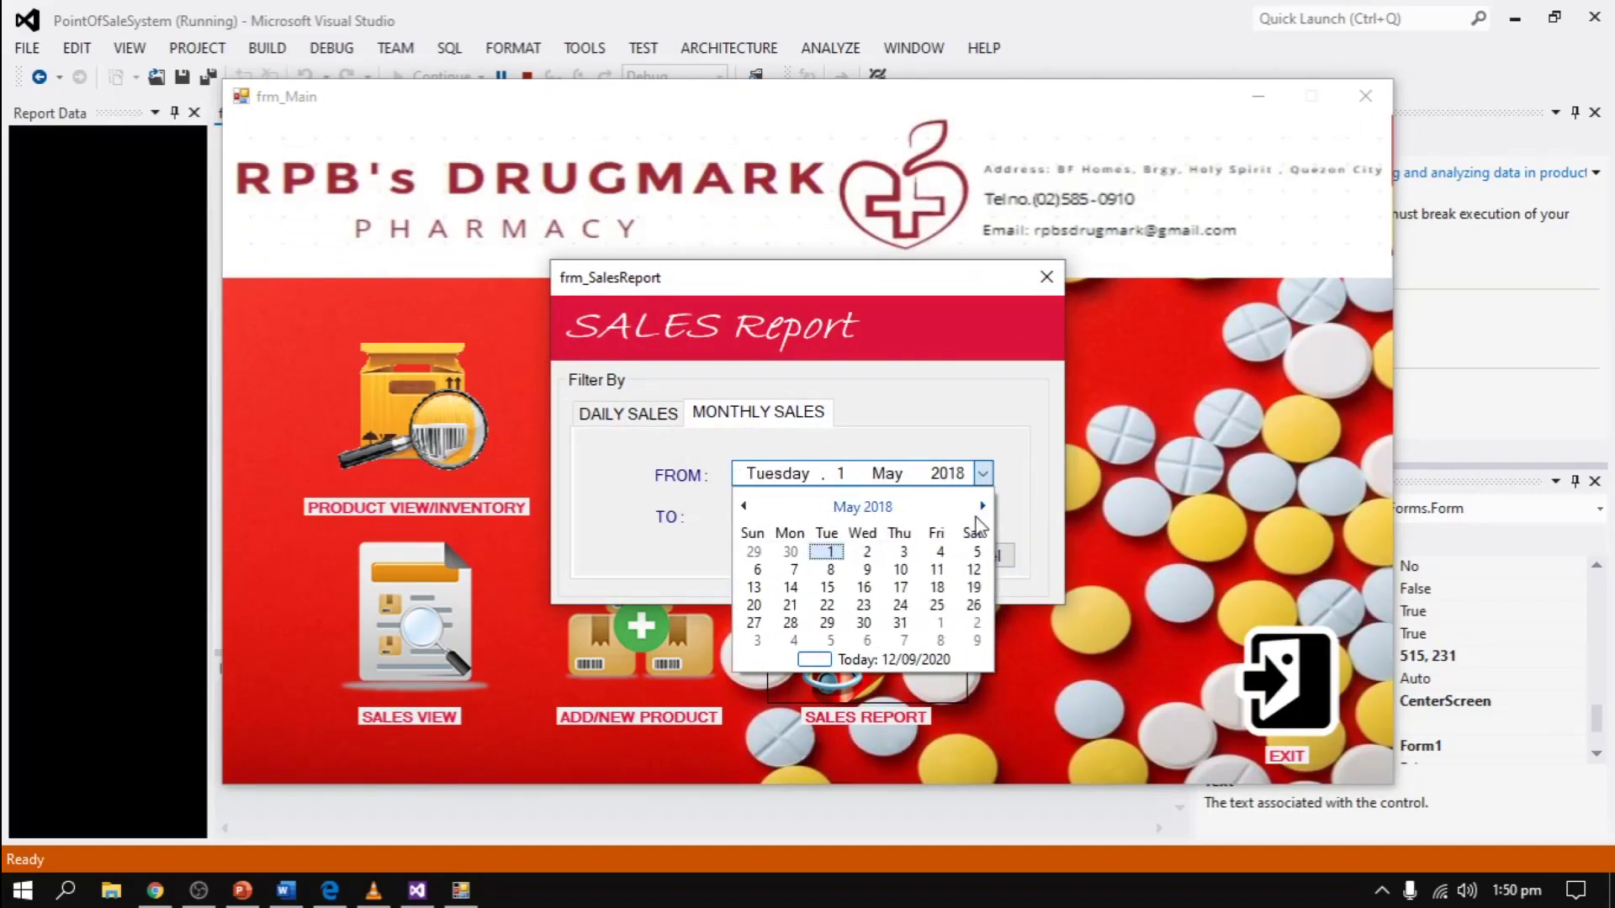
{"action": "left_click", "coordinate": [981, 505]}
{"action": "left_click", "coordinate": [981, 505]}
{"action": "left_click", "coordinate": [982, 506]}
{"action": "left_click", "coordinate": [904, 552]}
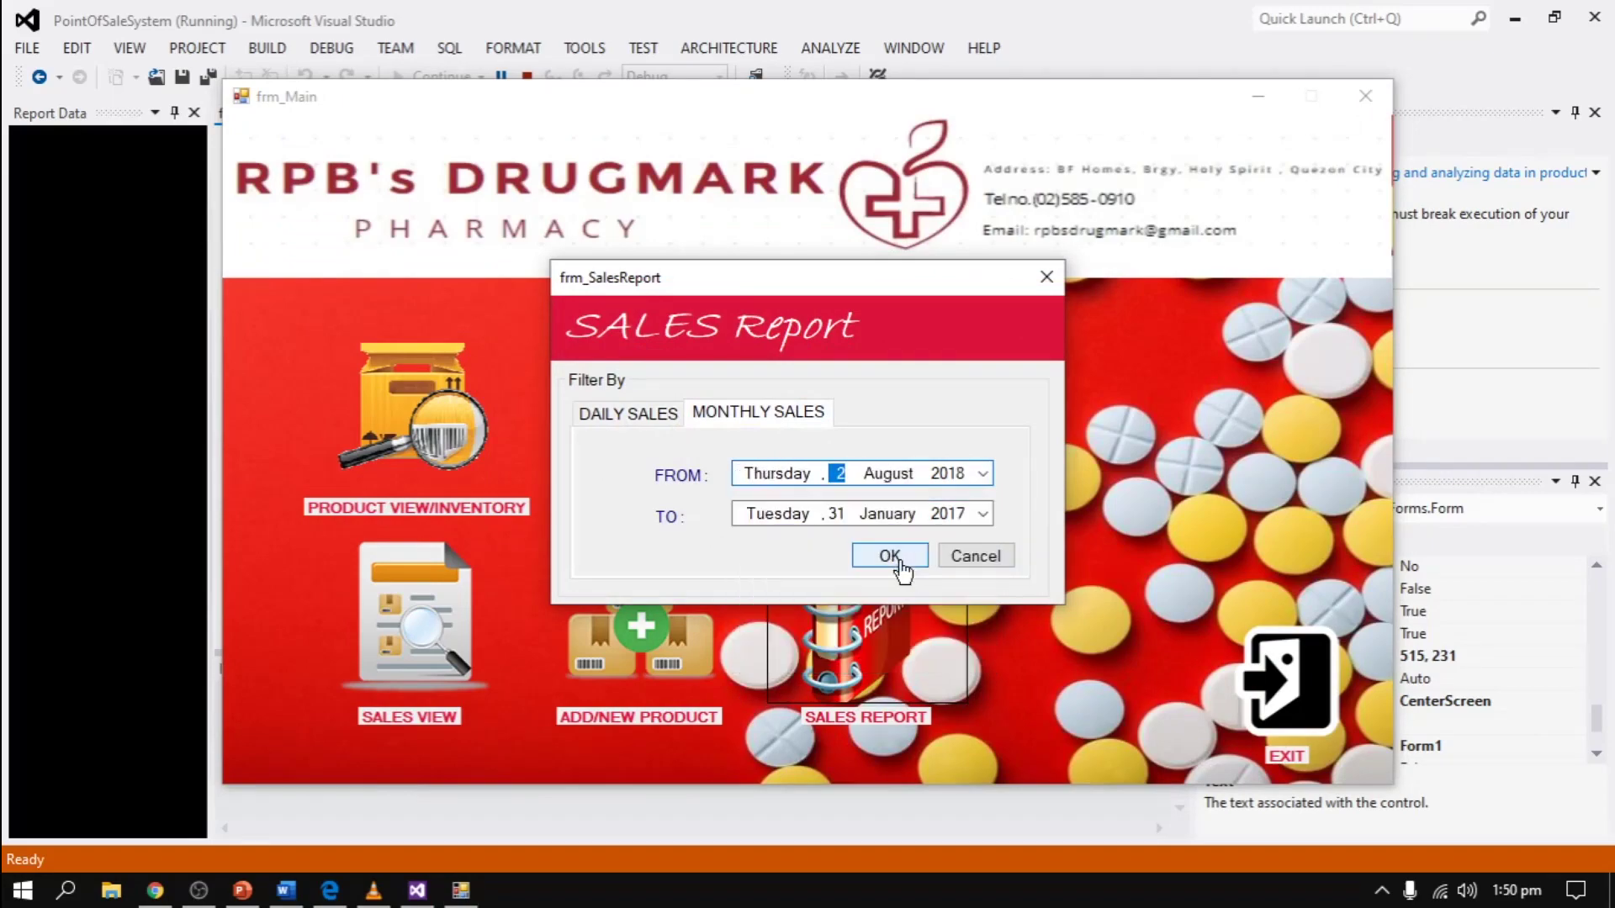
- Set the TO date to 9 December 2020, generate the ₱604.00 monthly report, then close it
{"action": "left_click", "coordinate": [983, 513]}
{"action": "double_click", "coordinate": [982, 547]}
{"action": "left_click", "coordinate": [981, 547]}
{"action": "double_click", "coordinate": [981, 546]}
{"action": "left_click", "coordinate": [981, 546]}
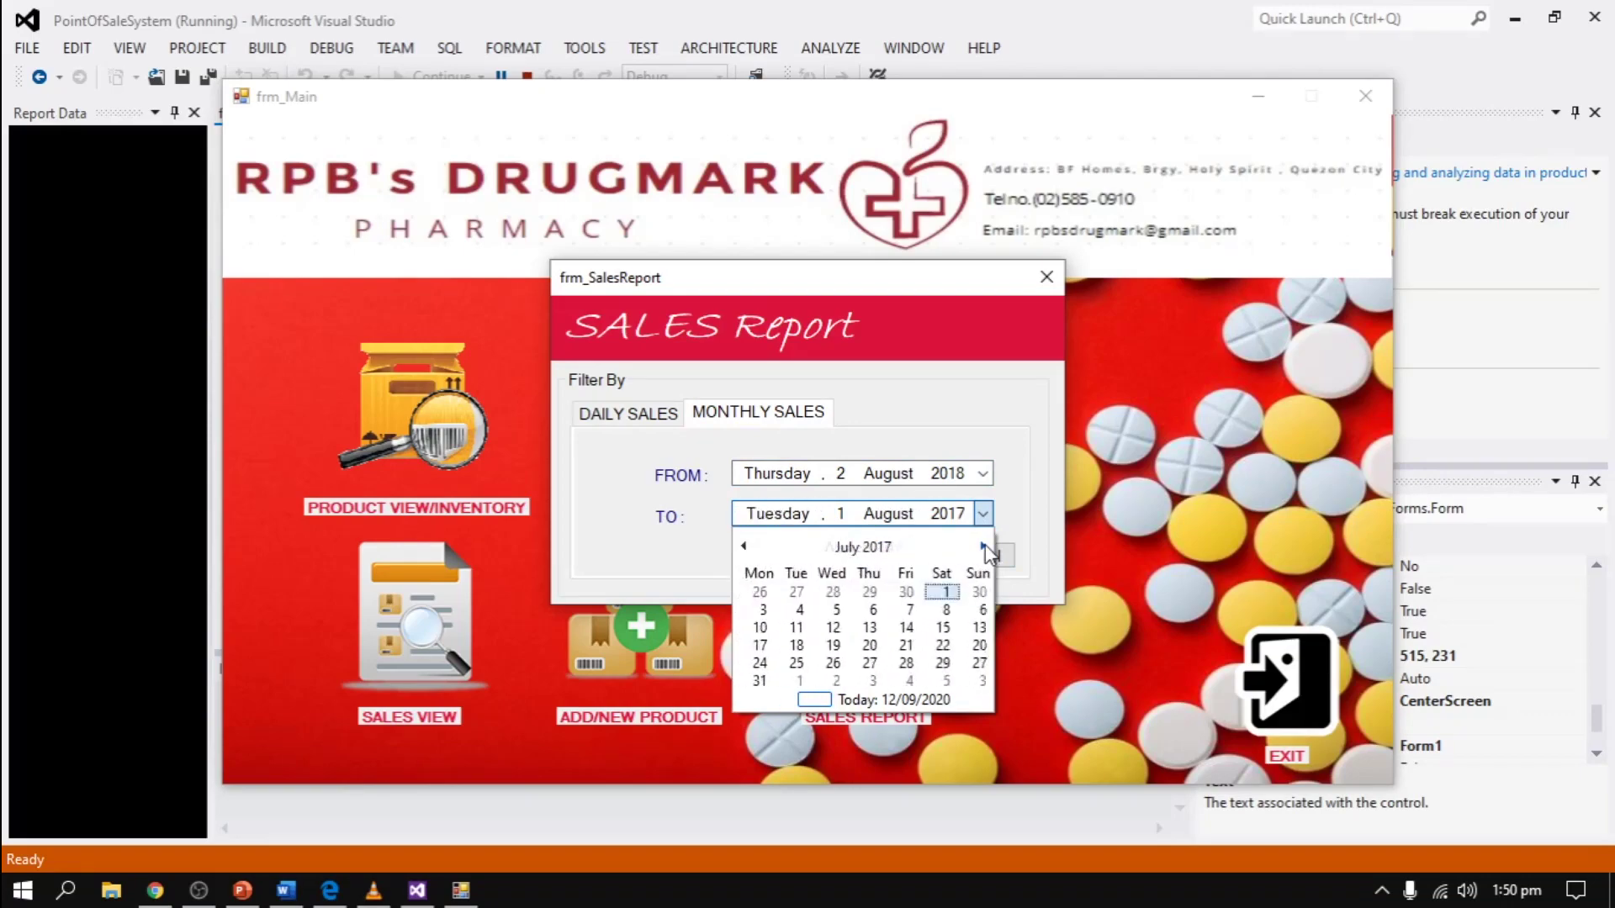
{"action": "double_click", "coordinate": [982, 547]}
{"action": "double_click", "coordinate": [981, 547]}
{"action": "double_click", "coordinate": [981, 547]}
{"action": "left_click", "coordinate": [982, 546]}
{"action": "double_click", "coordinate": [981, 547]}
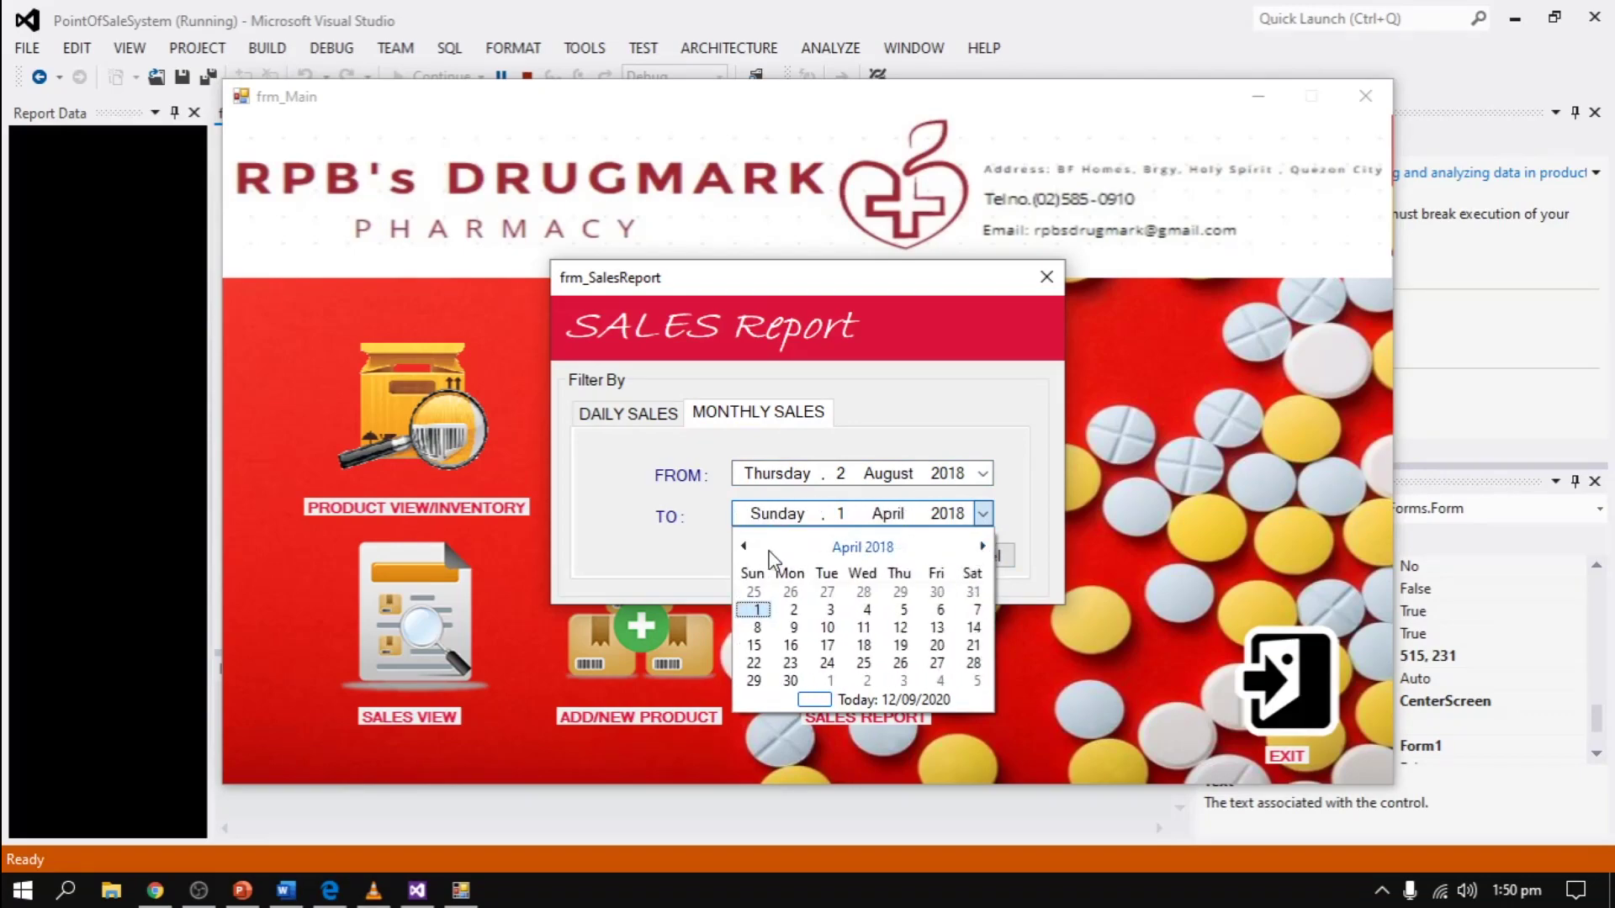
{"action": "scroll", "coordinate": [989, 566], "scroll_direction": "down", "scroll_amount": 3}
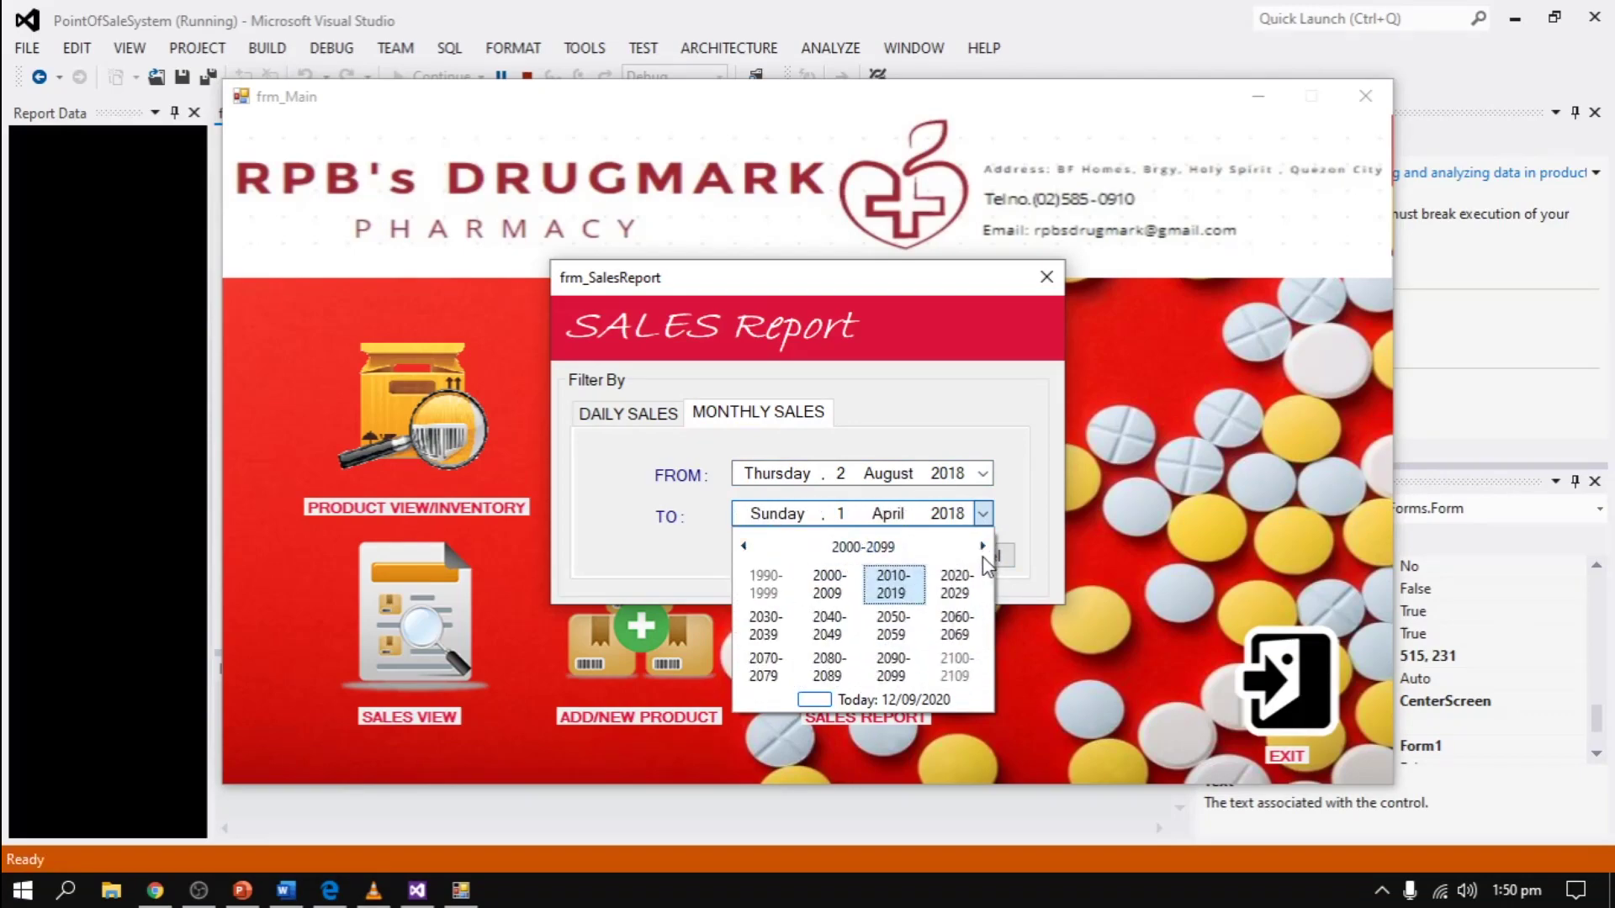
{"action": "left_click", "coordinate": [956, 584]}
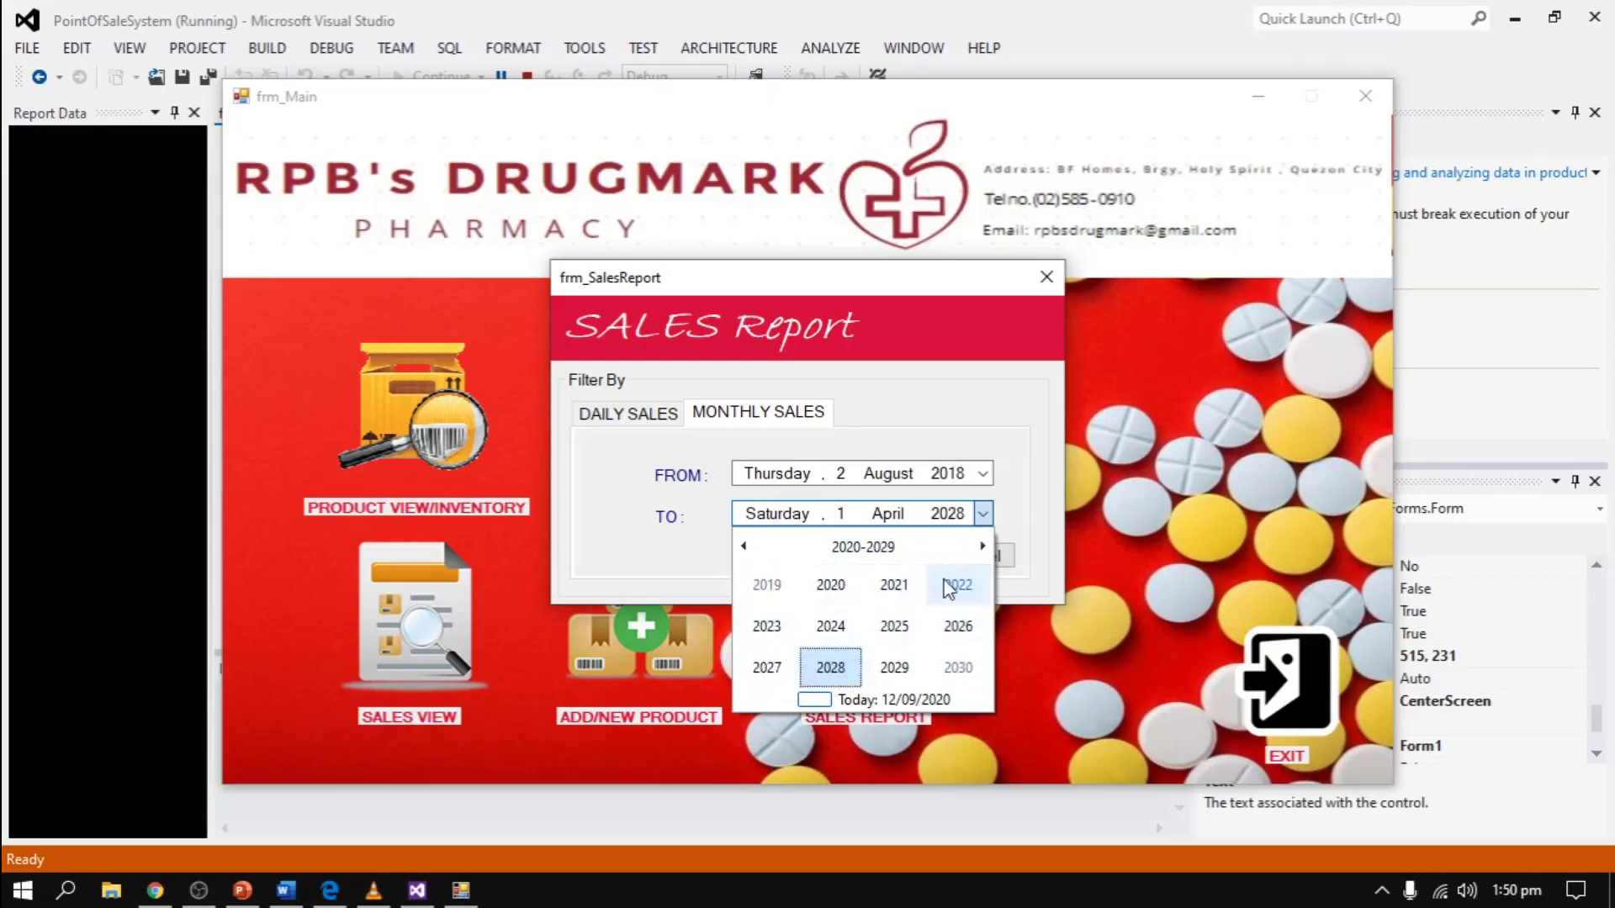
{"action": "left_click", "coordinate": [830, 665]}
{"action": "left_click", "coordinate": [827, 587]}
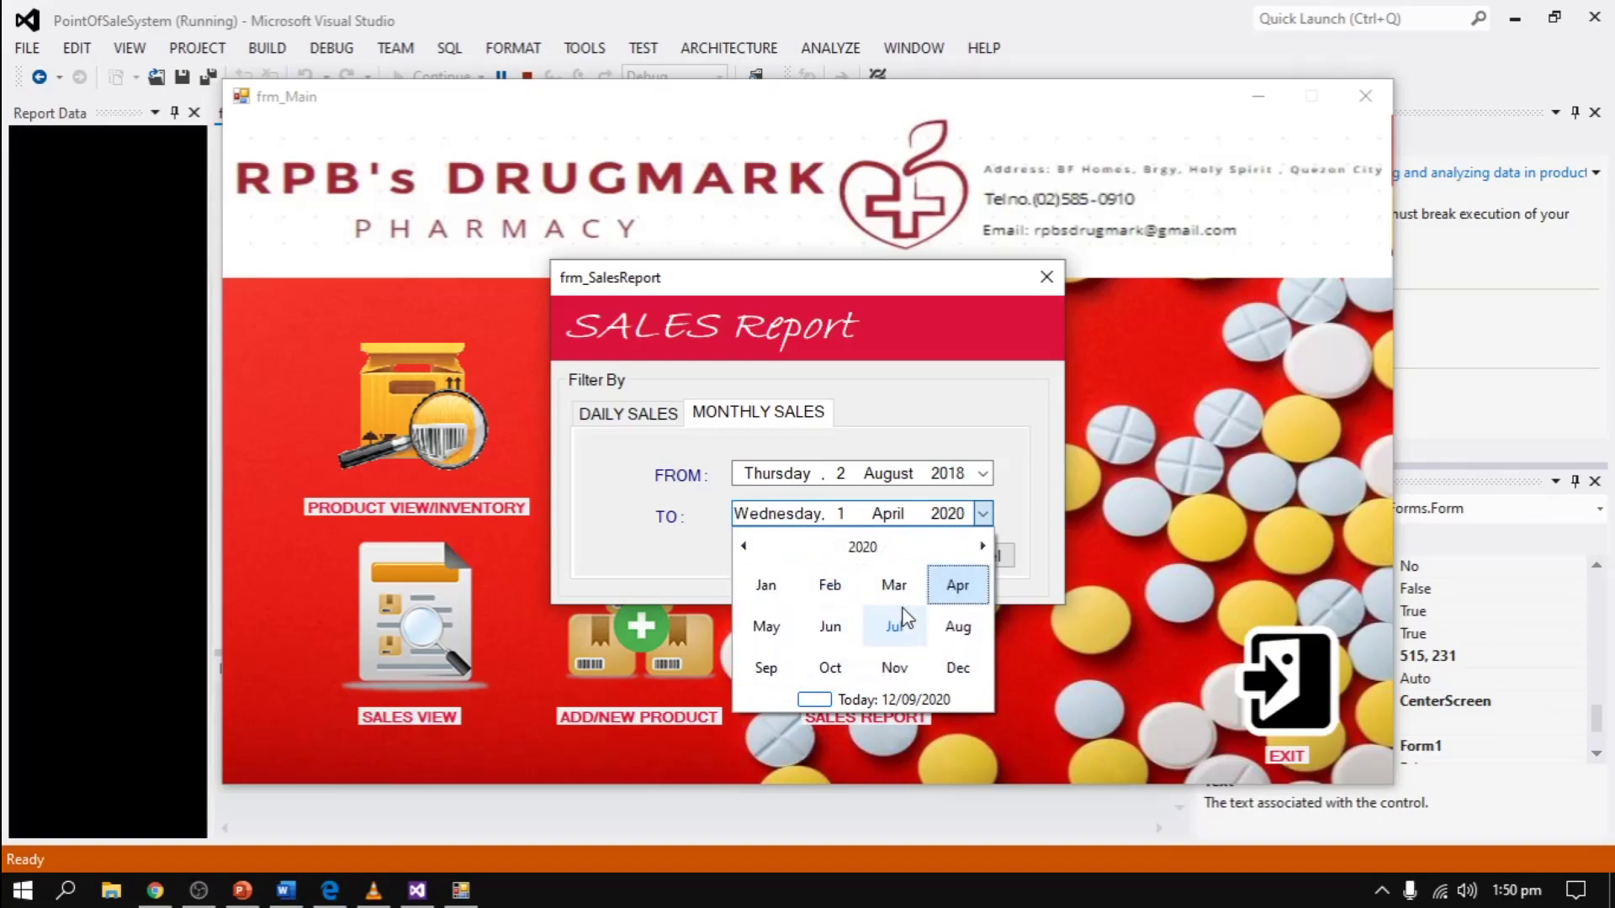
{"action": "left_click", "coordinate": [951, 669]}
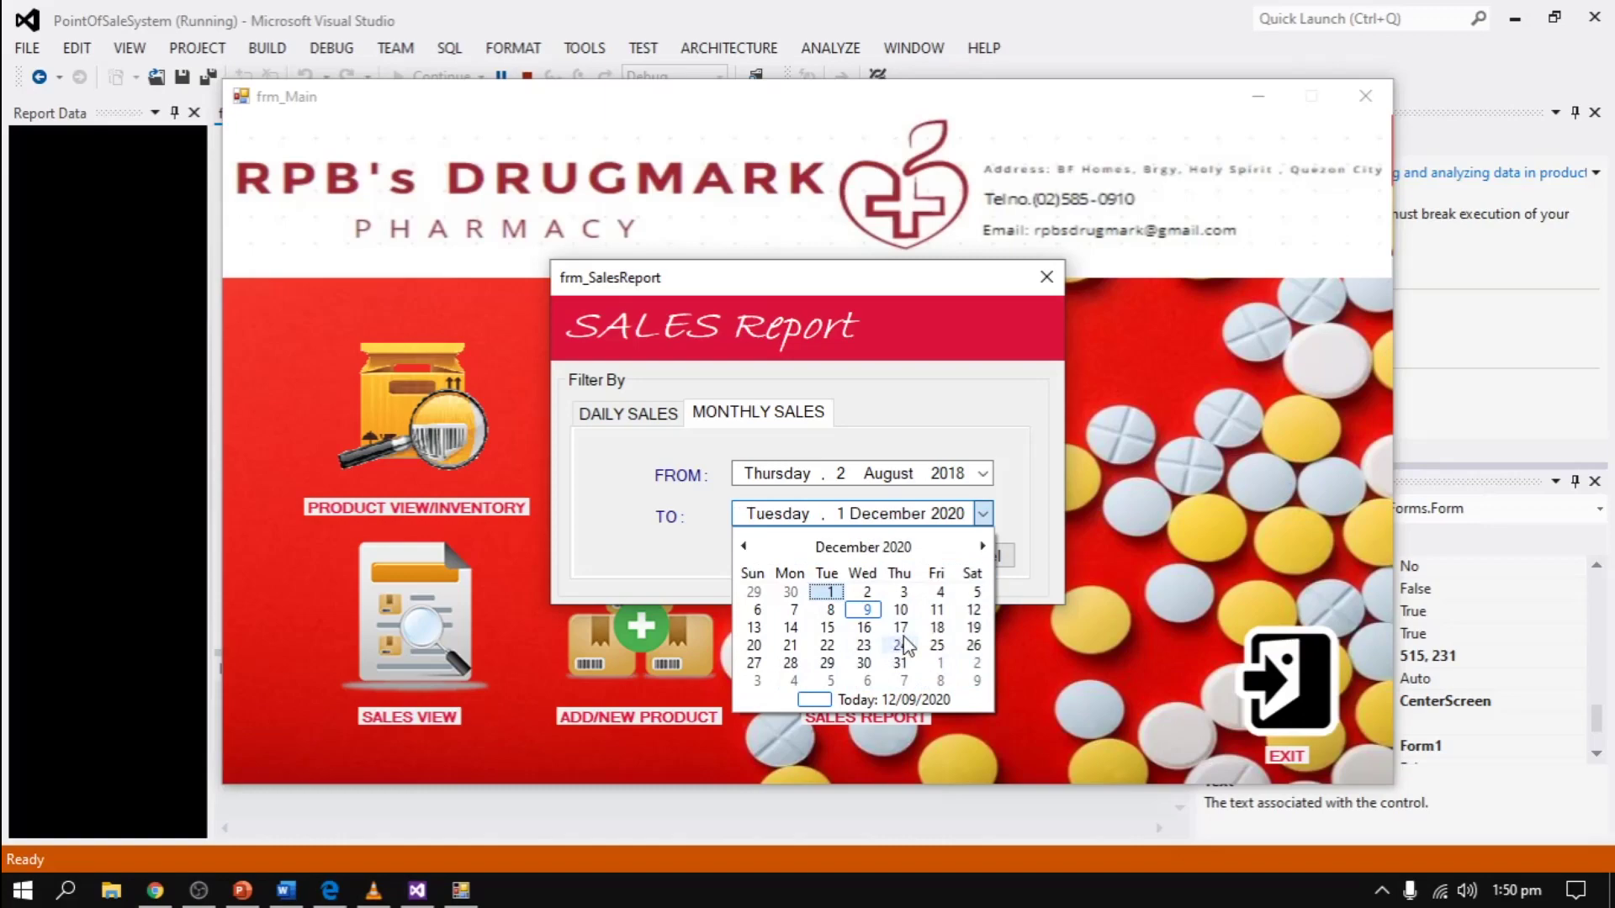
{"action": "left_click", "coordinate": [866, 610]}
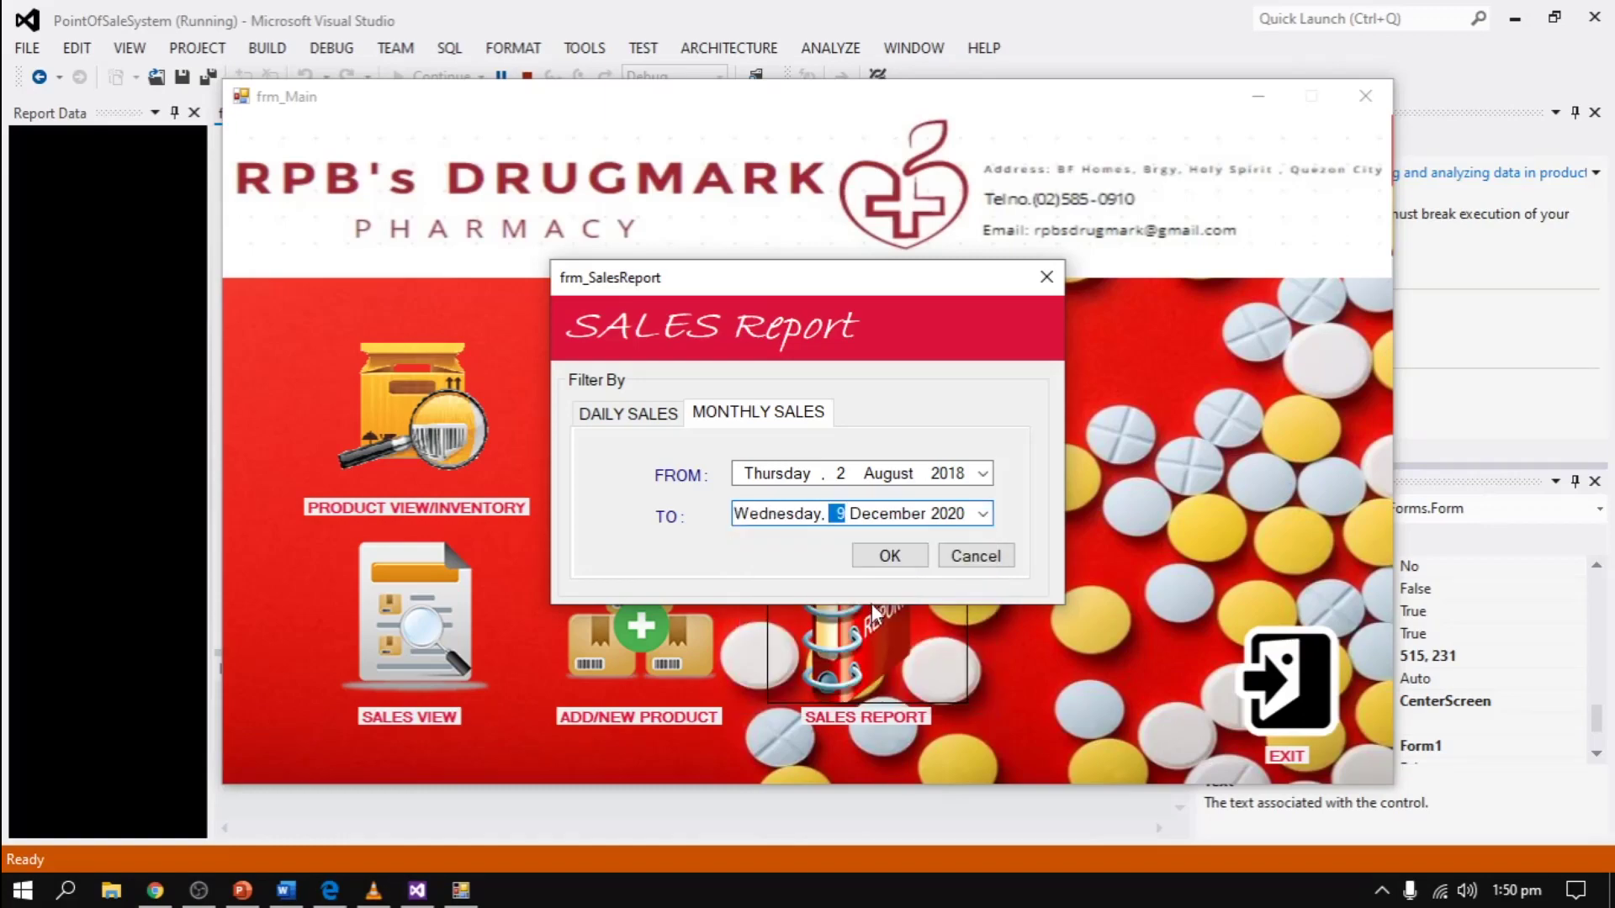
{"action": "left_click", "coordinate": [888, 558]}
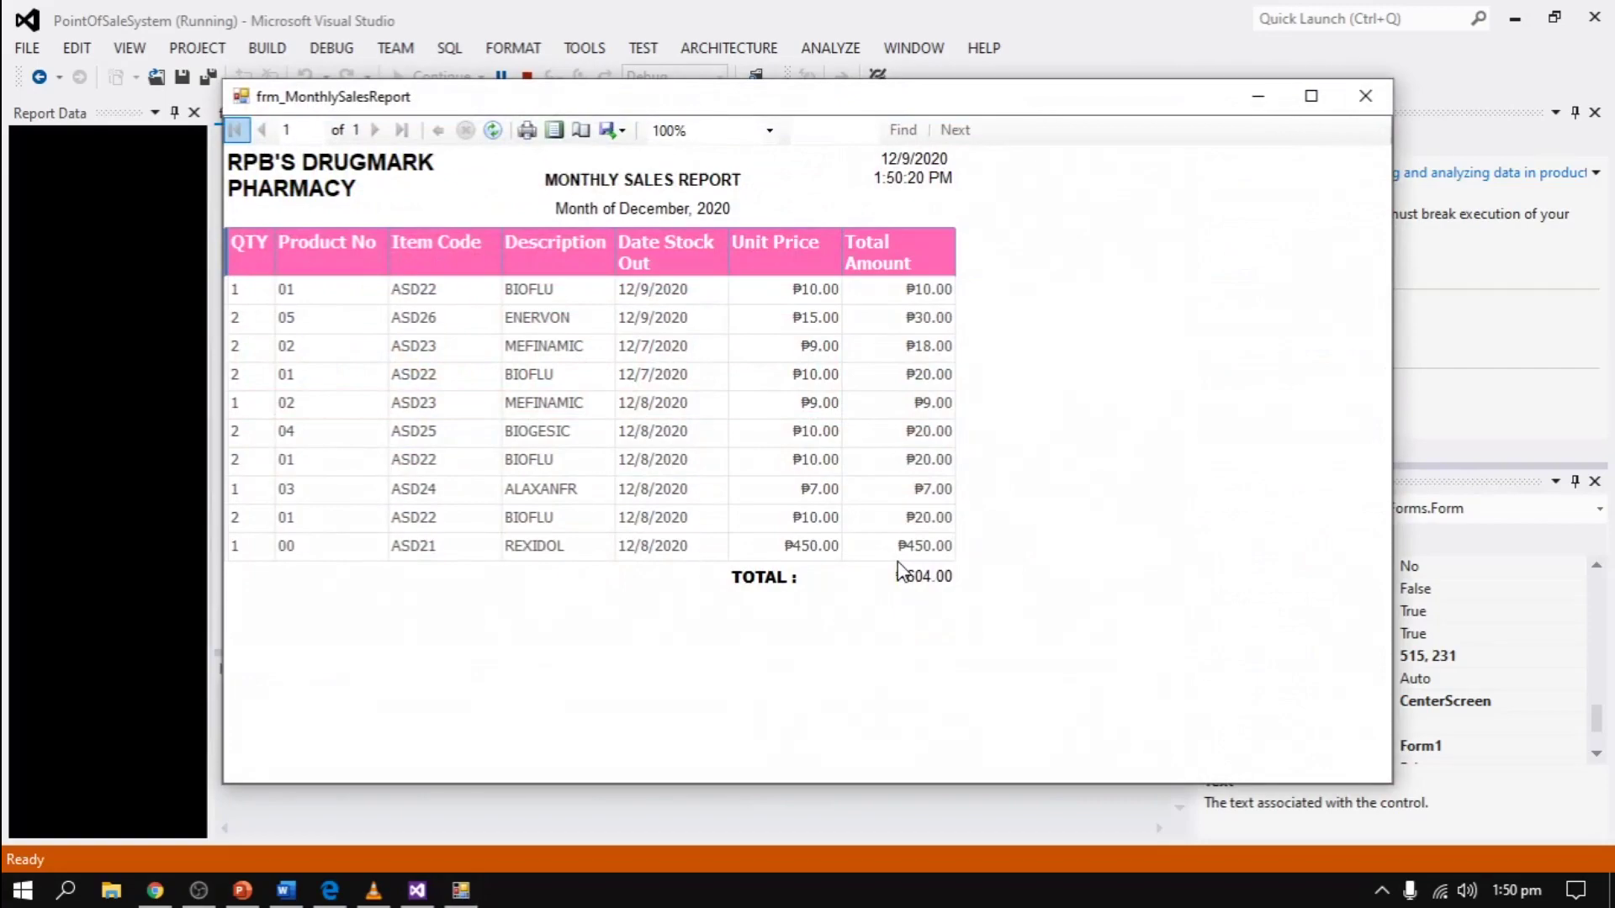
{"action": "left_click", "coordinate": [1366, 97]}
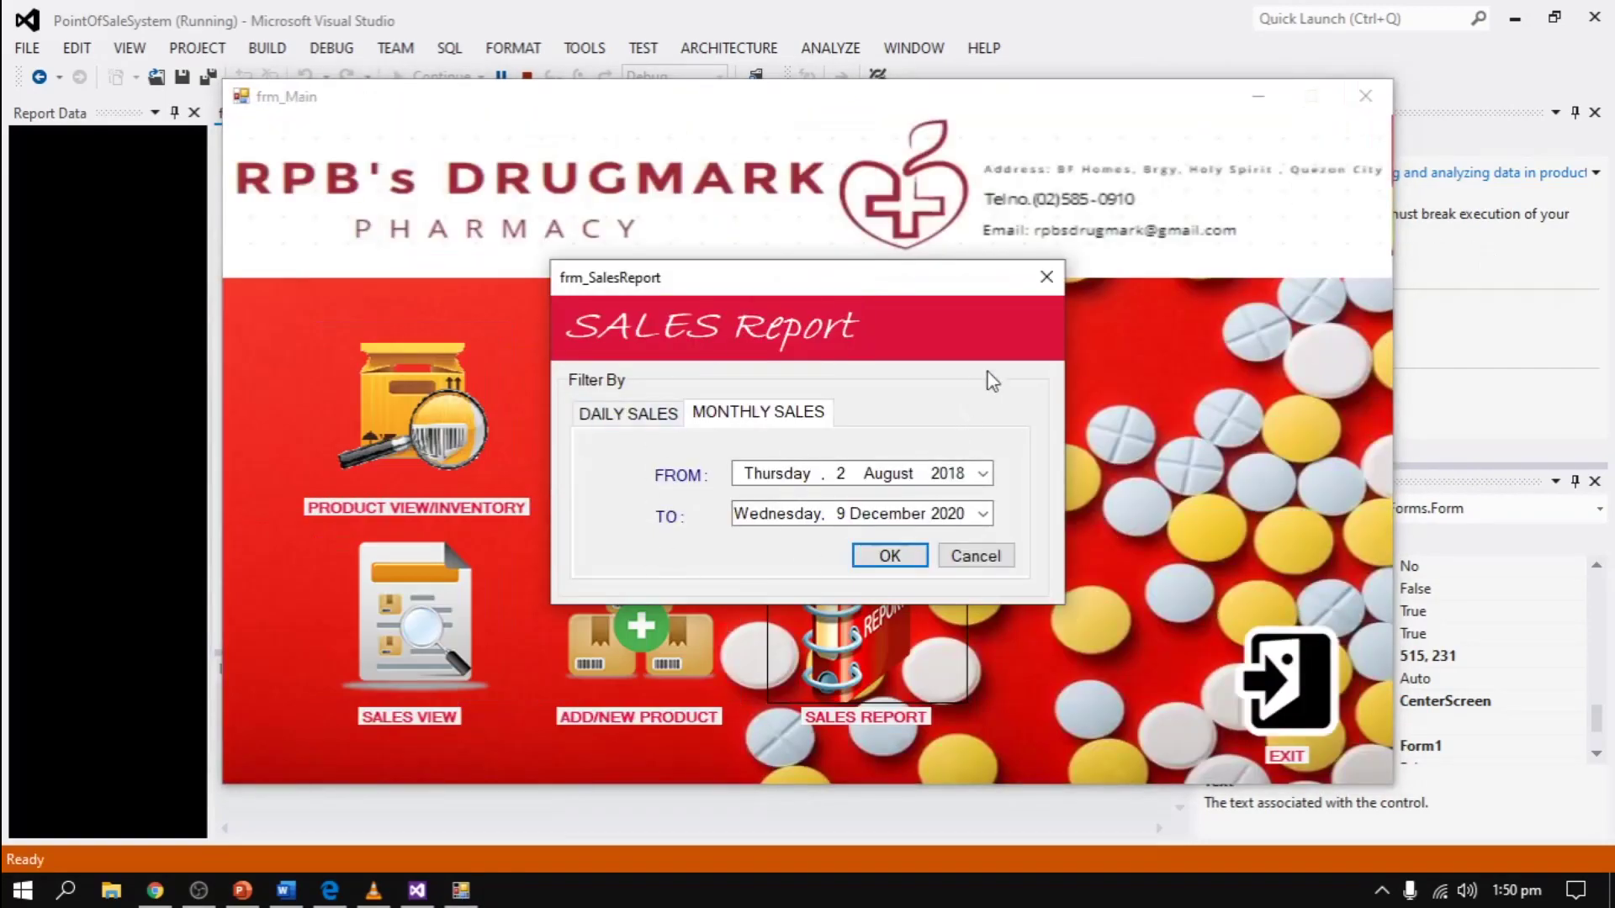
- Close the sales report filter, confirm an update to the BIOFLU product record, then select REXIDOL
{"action": "left_click", "coordinate": [1055, 277]}
{"action": "left_click", "coordinate": [664, 627]}
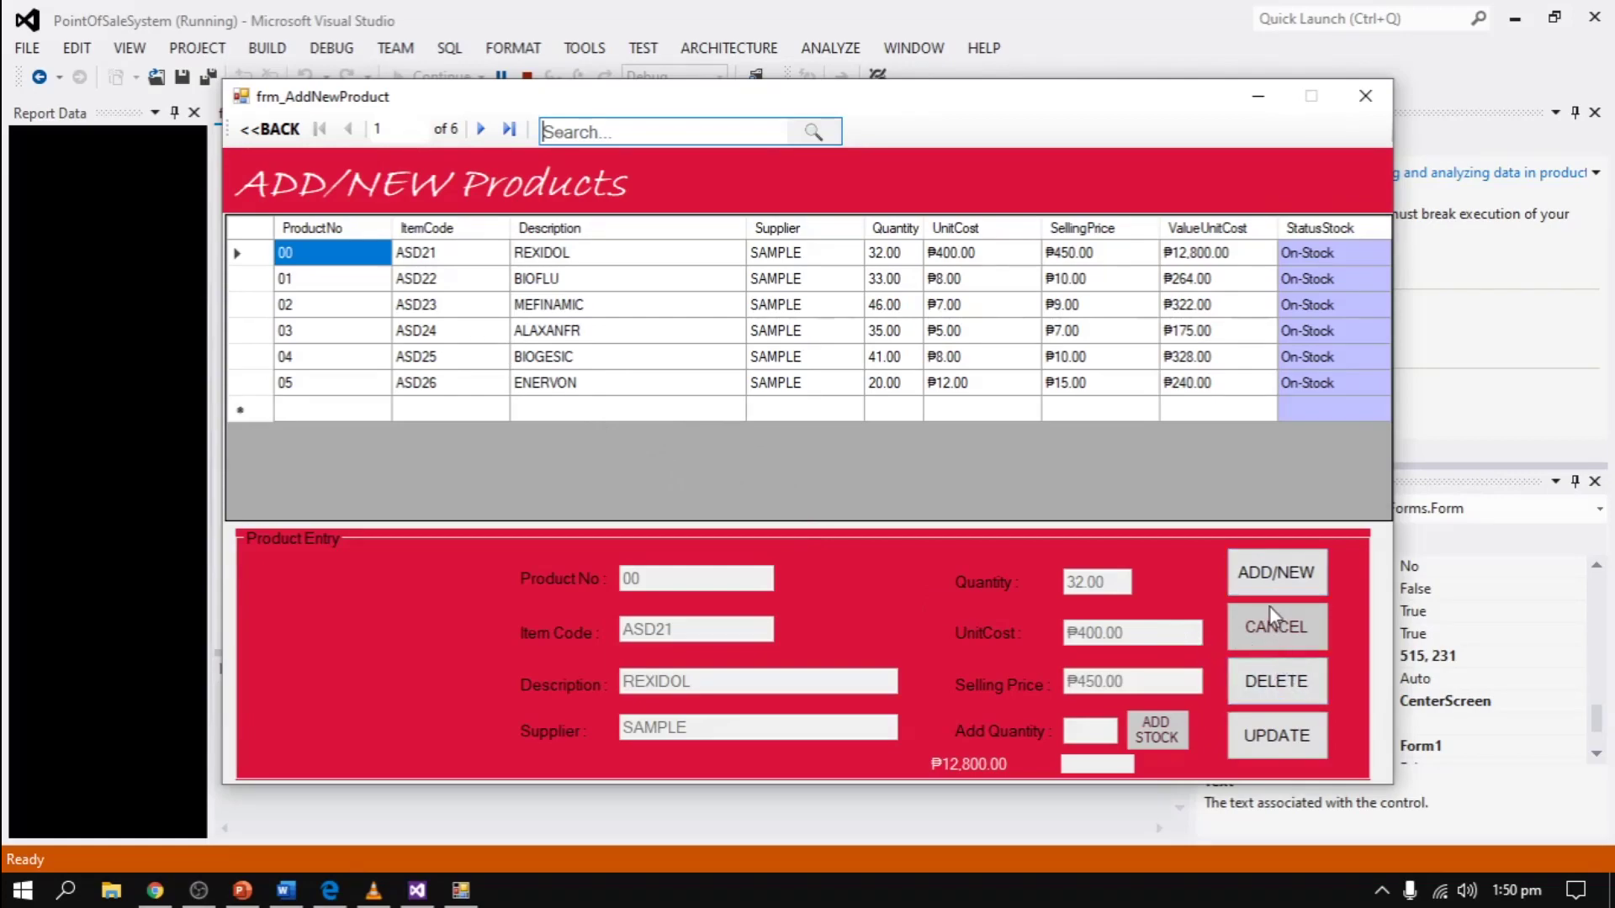
{"action": "left_click", "coordinate": [812, 283]}
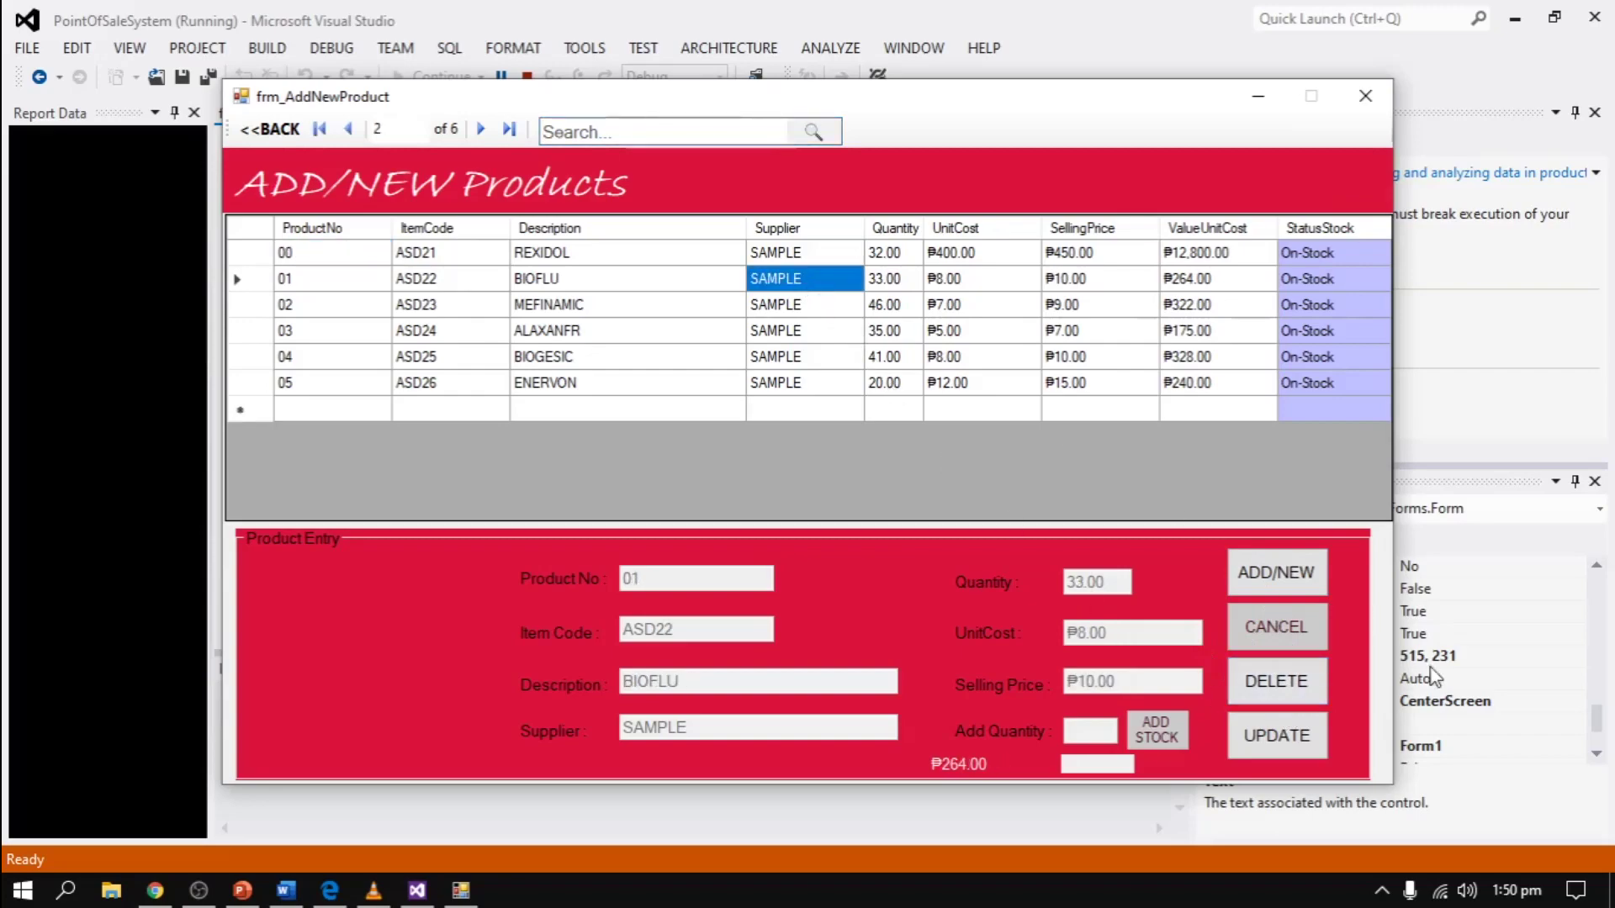
{"action": "left_click", "coordinate": [1288, 744]}
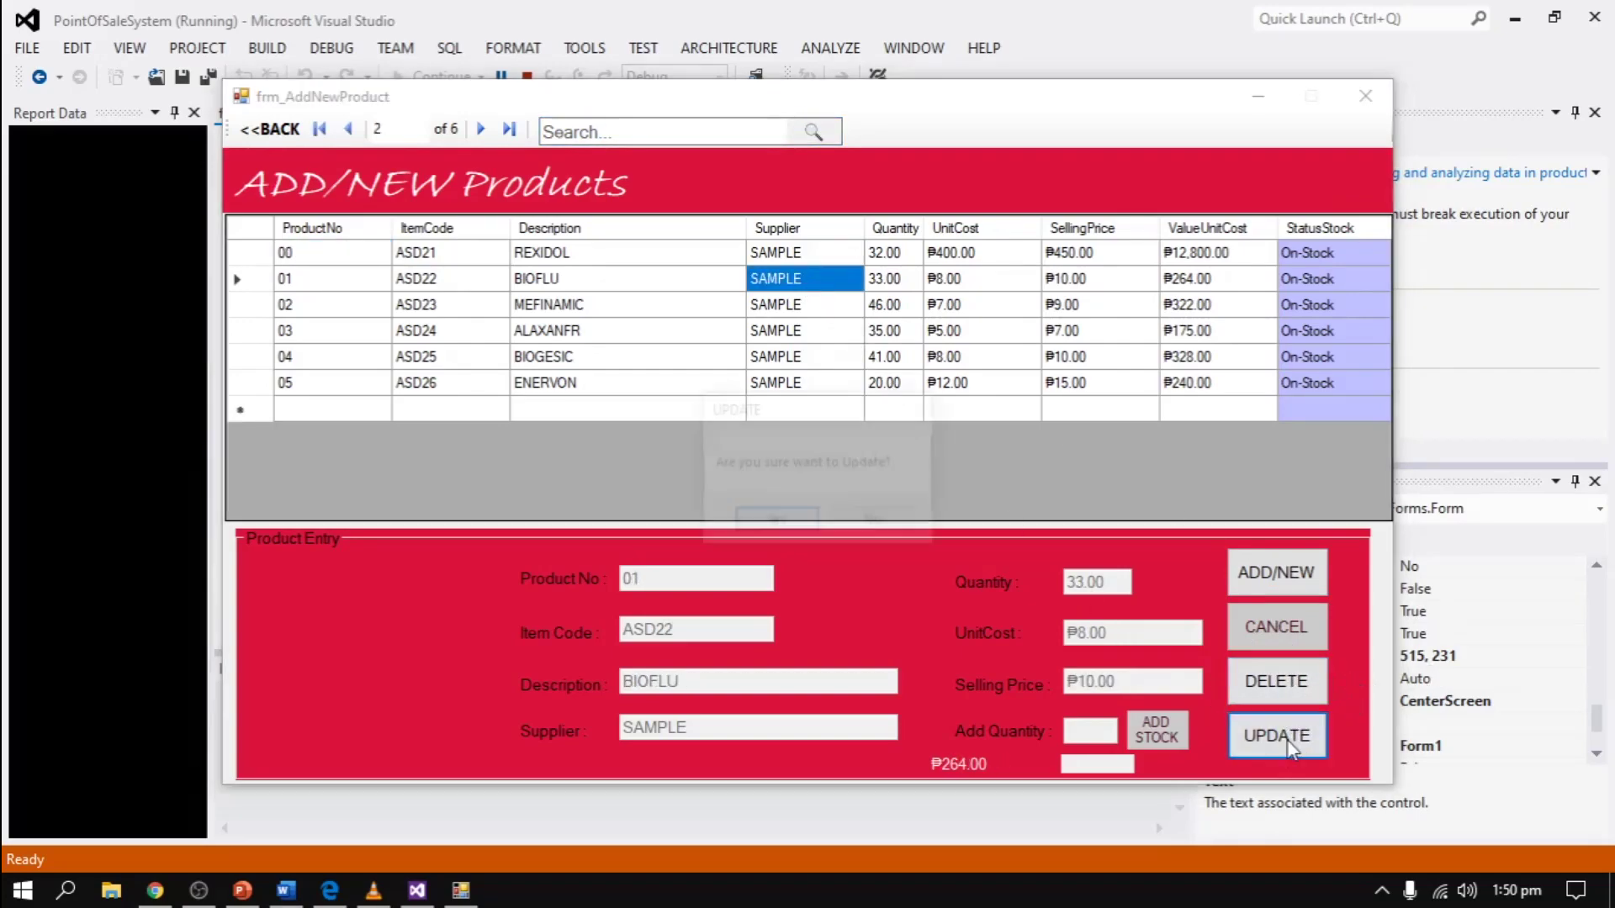
{"action": "key", "text": "Return"}
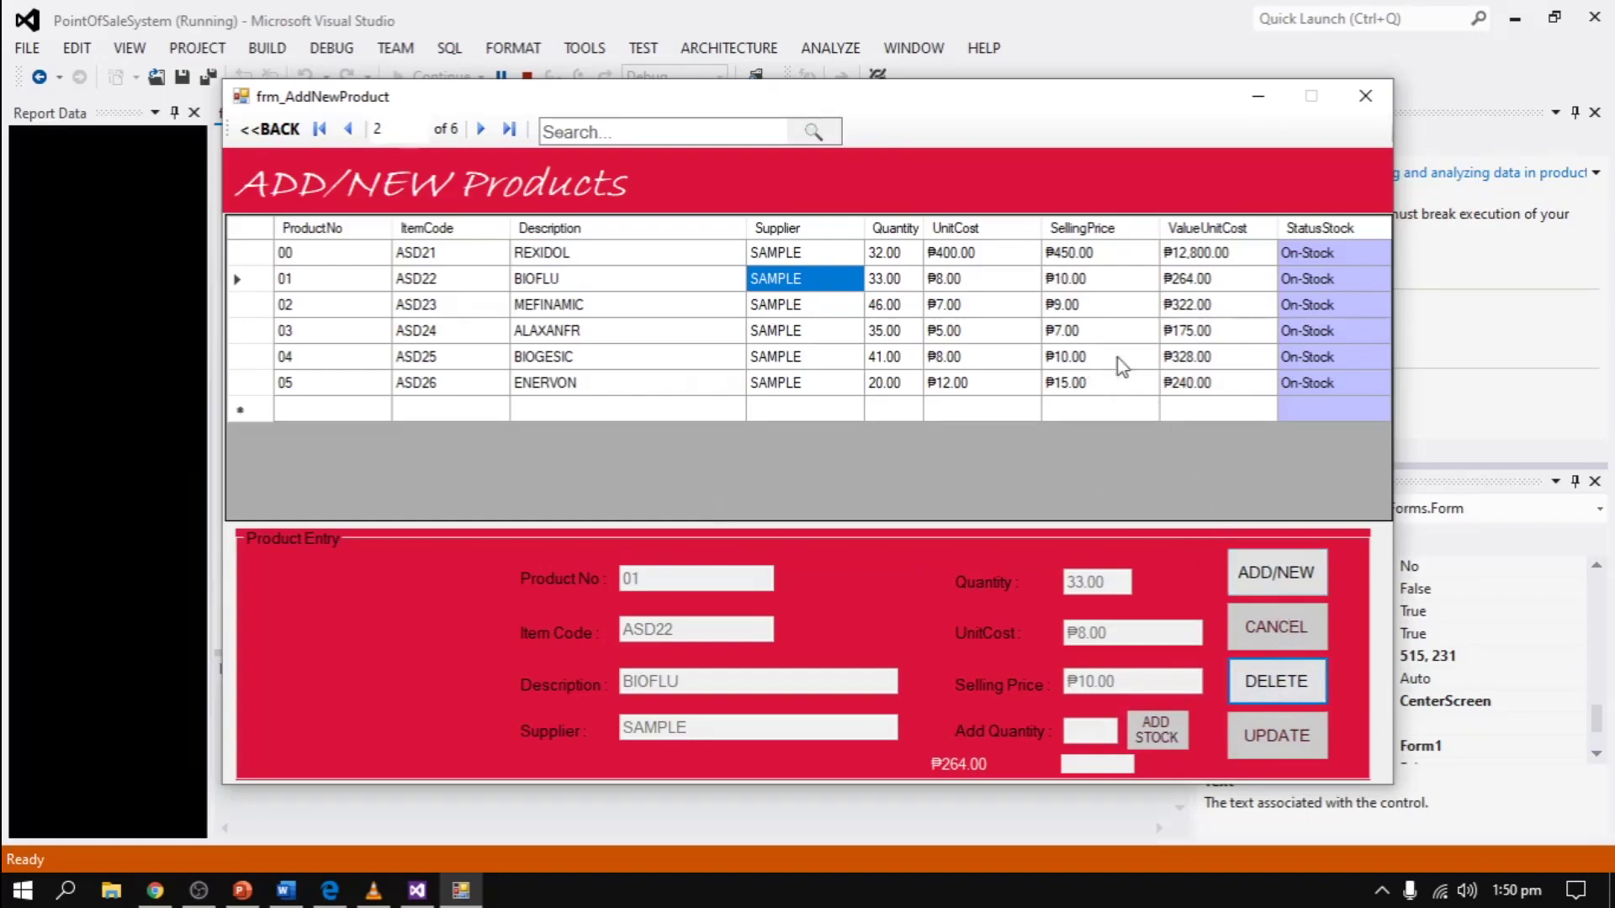
{"action": "left_click", "coordinate": [1203, 254]}
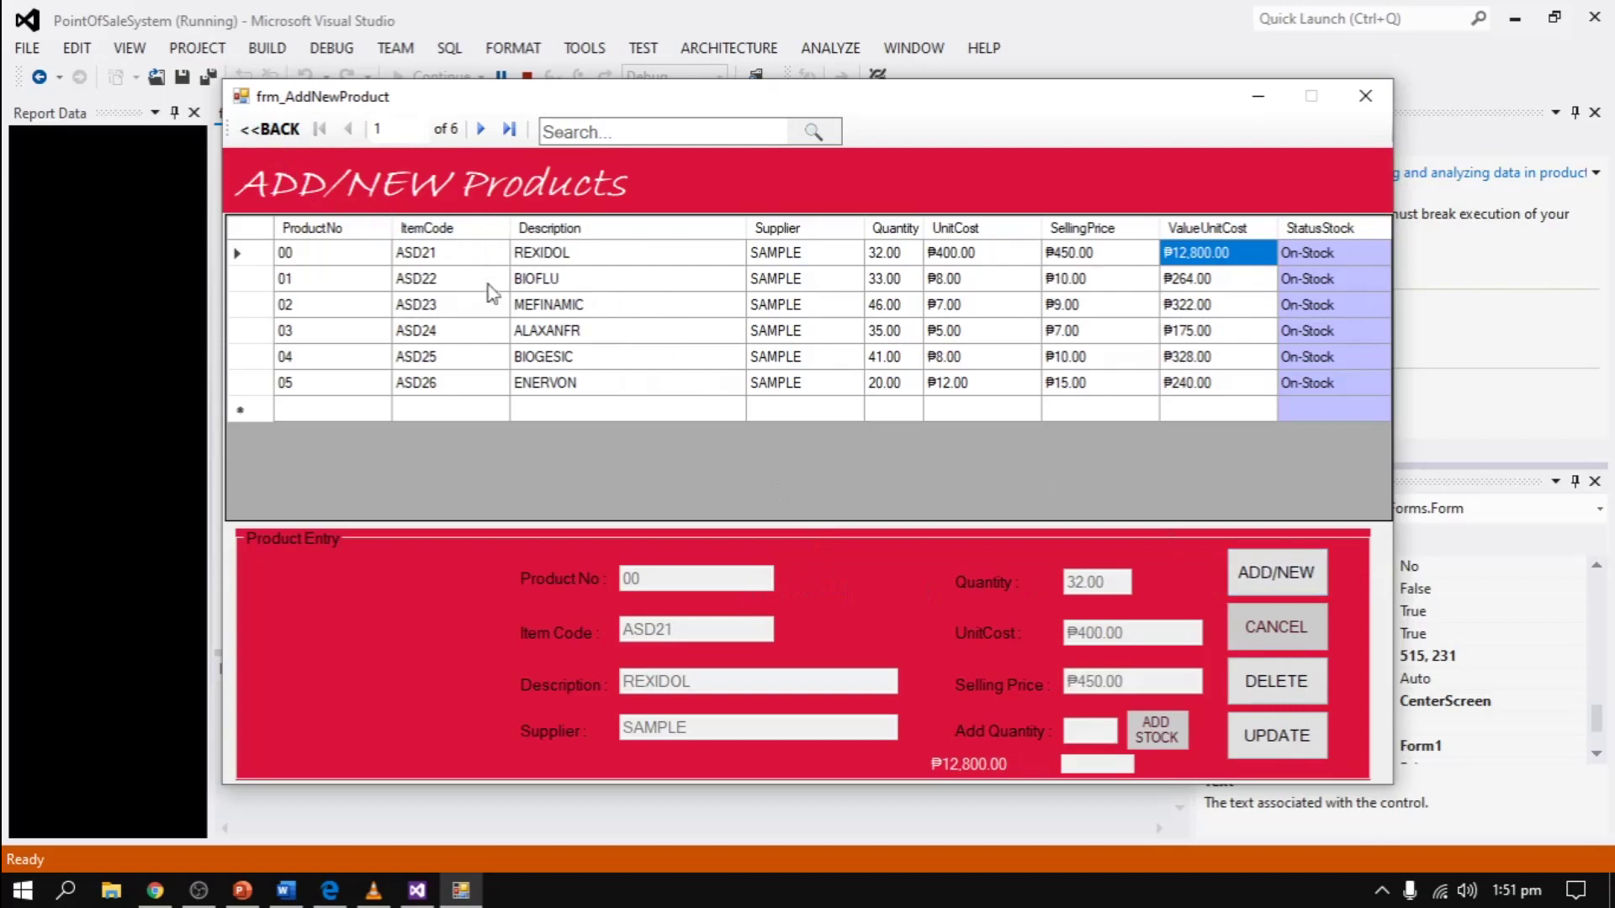
- Return from product management to the main menu and request exiting the pharmacy app
{"action": "left_click", "coordinate": [271, 129]}
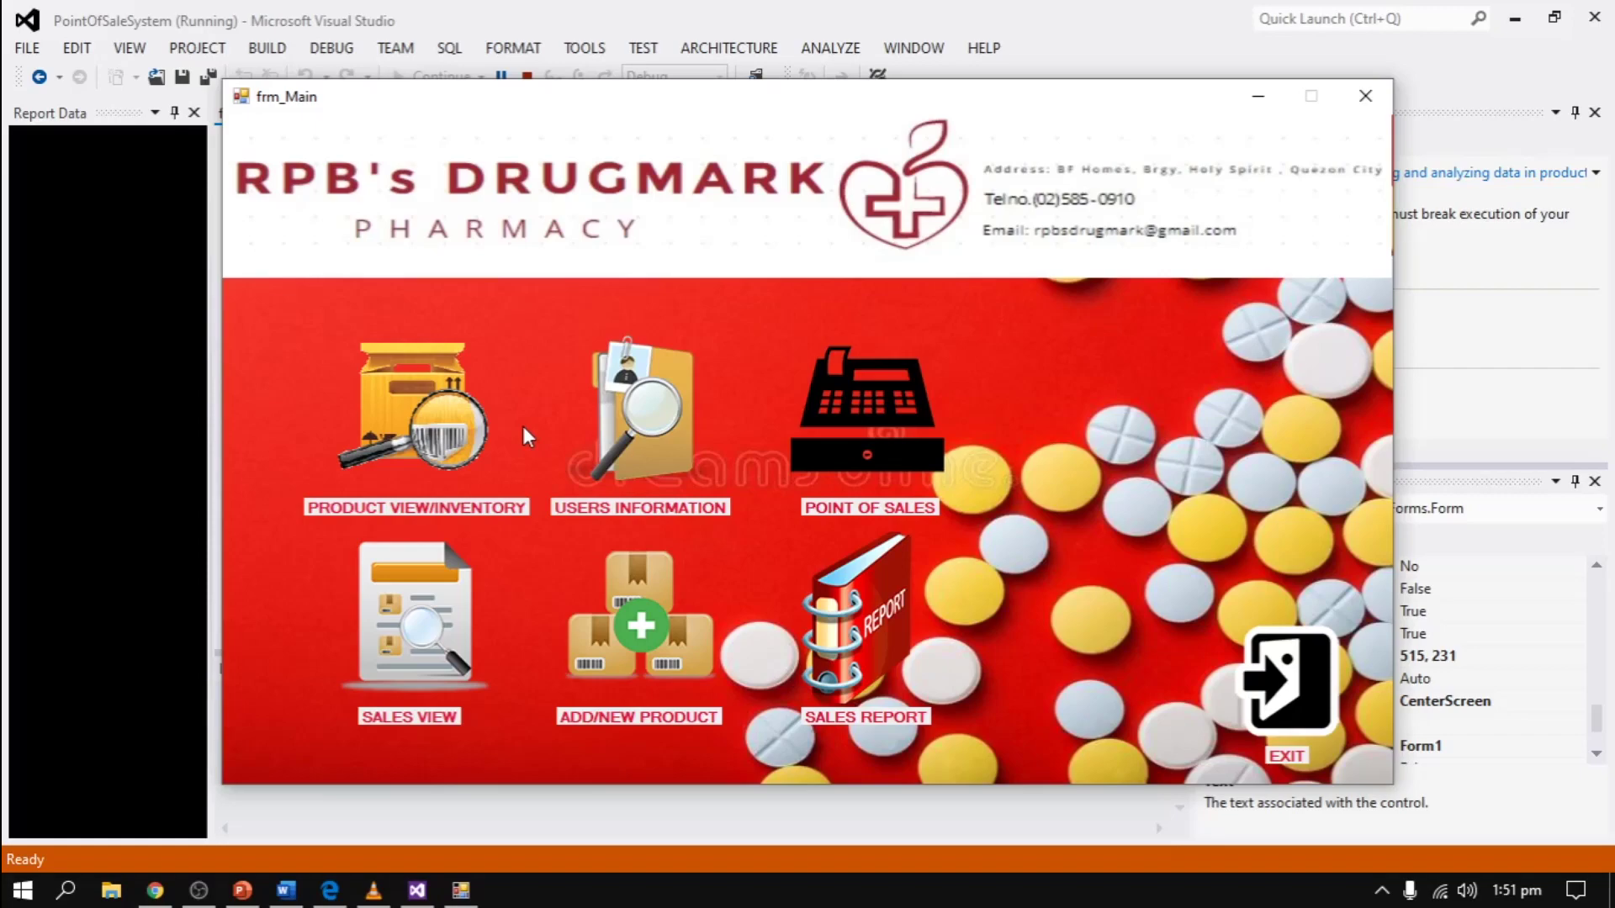
{"action": "left_click", "coordinate": [1268, 695]}
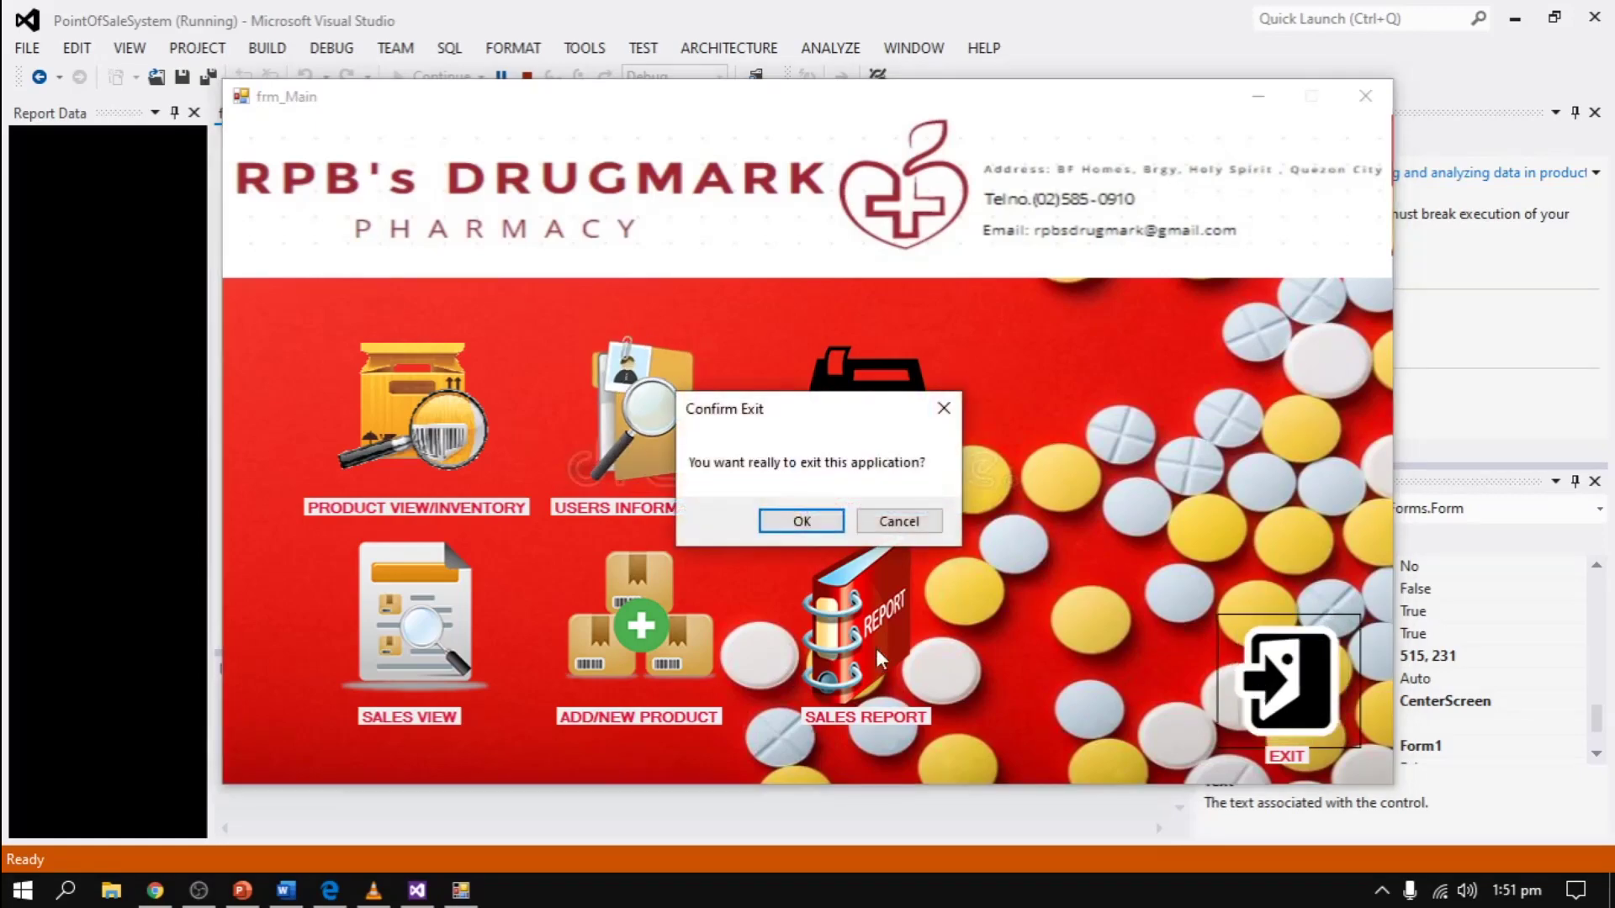